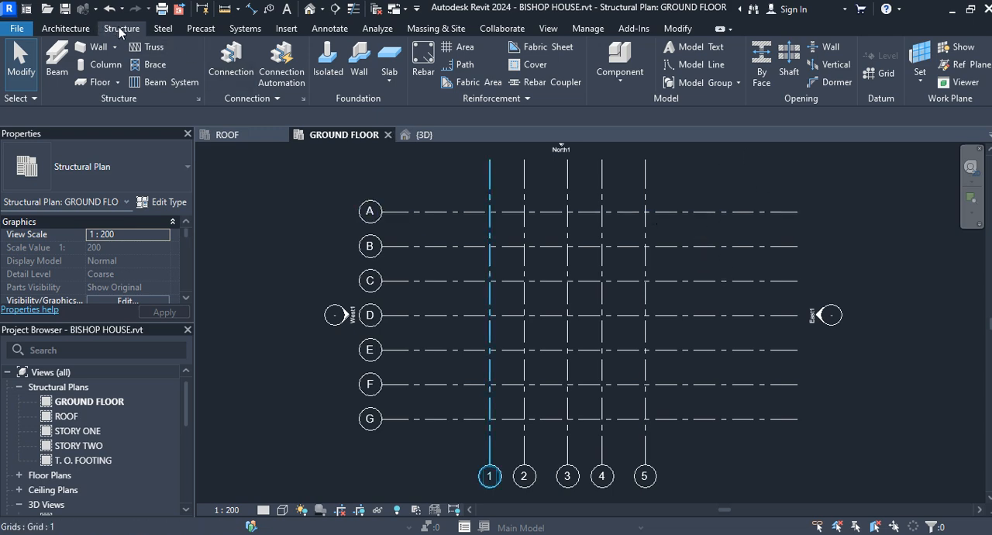
Start a structural column and browse the family library to PATH CONTENT > Libraries > English > UK
left_click(101, 65)
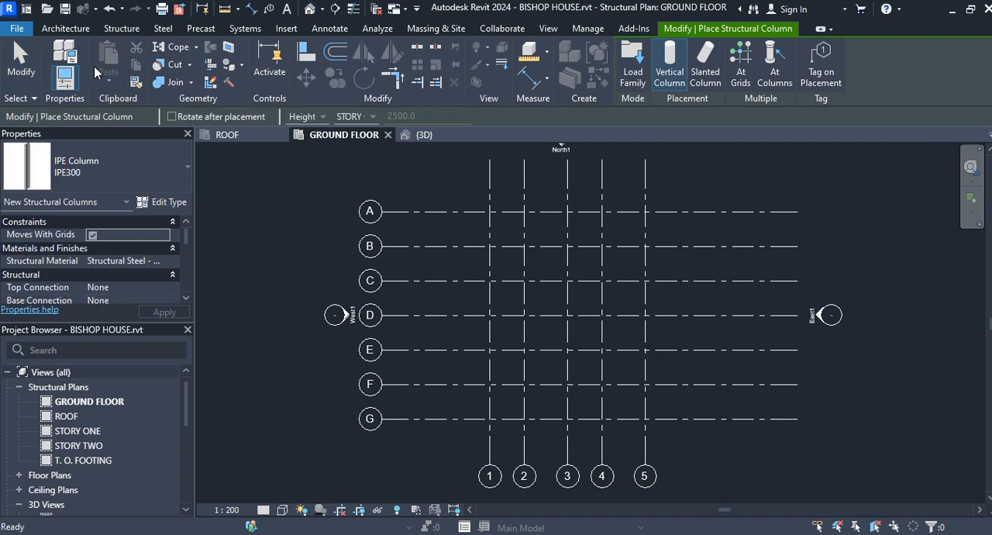
left_click(629, 54)
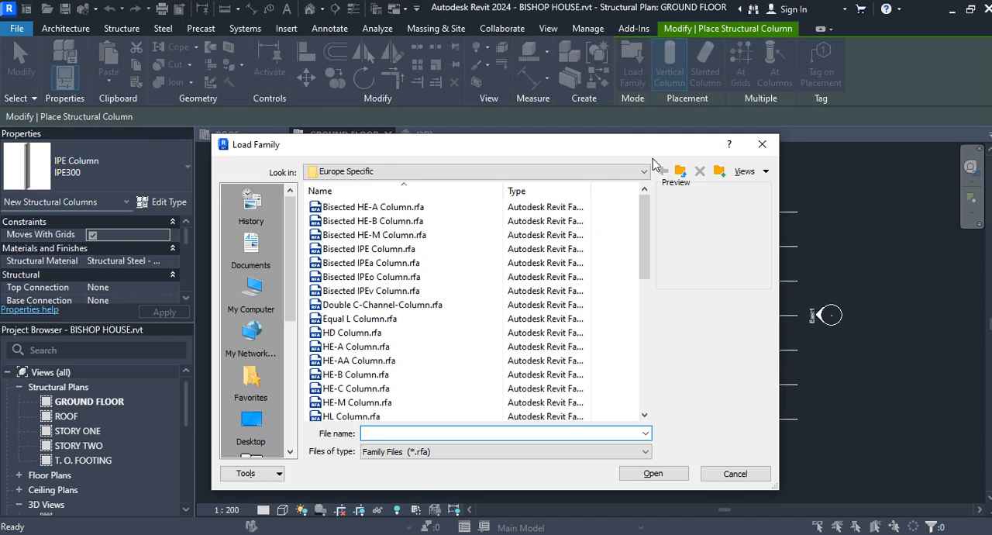
left_click(643, 172)
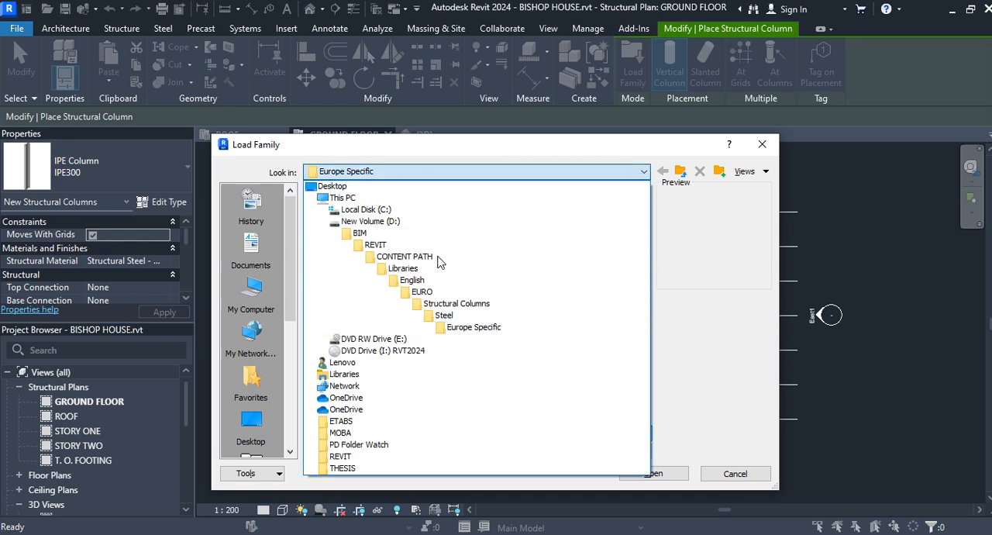
left_click(385, 246)
double_click(379, 248)
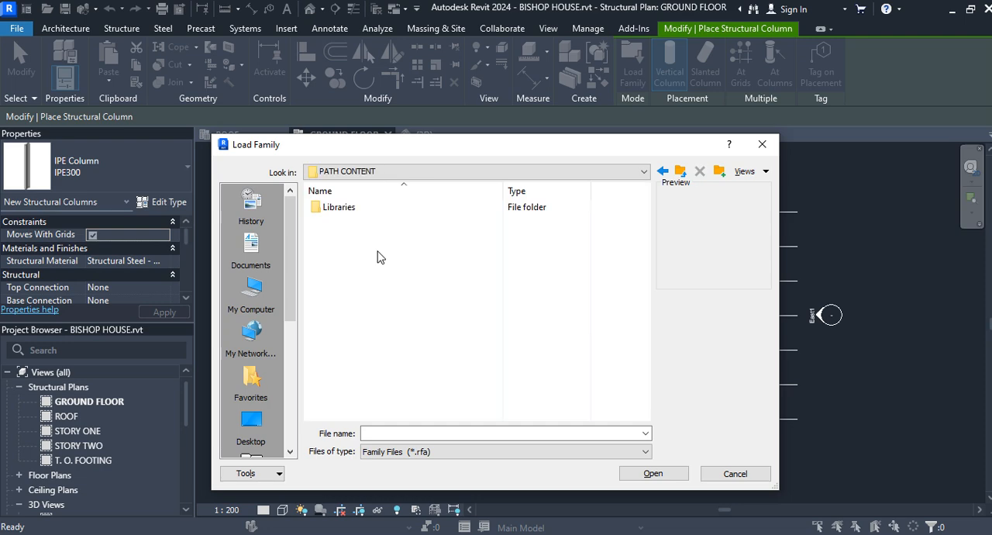
double_click(370, 208)
double_click(370, 211)
double_click(369, 211)
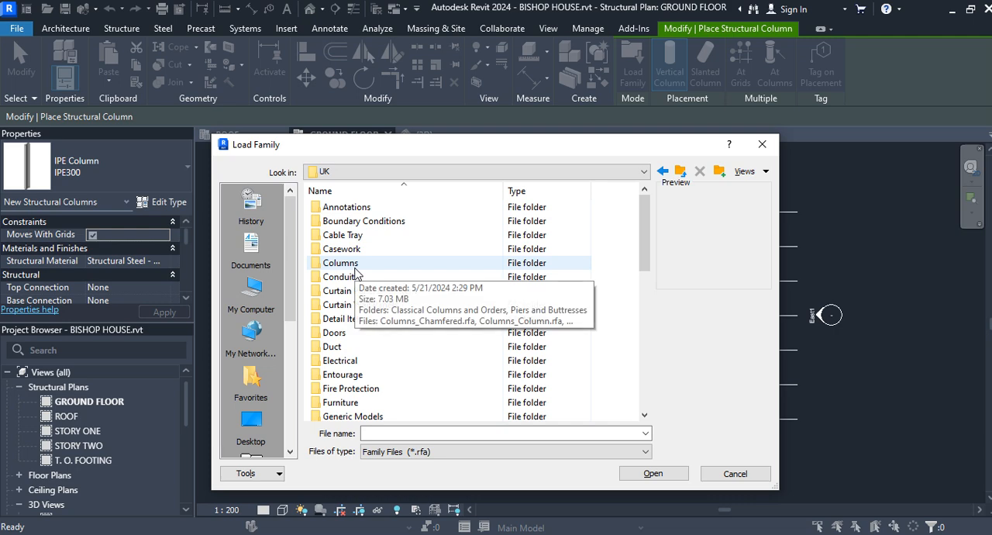
Load the Concrete Rectangular.rfa family from the Structural Columns > Concrete folder
left_click(355, 266)
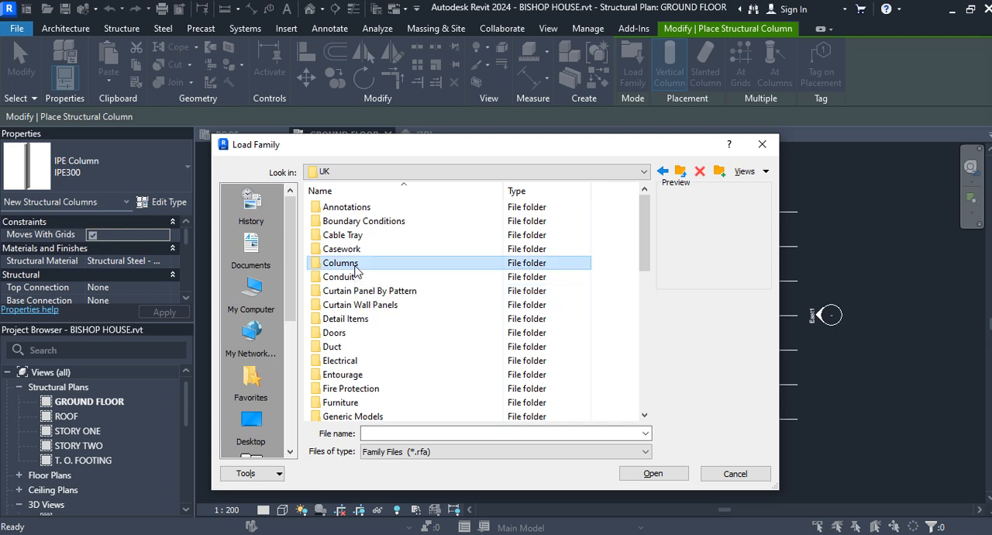
scroll(364, 280, "down", 9)
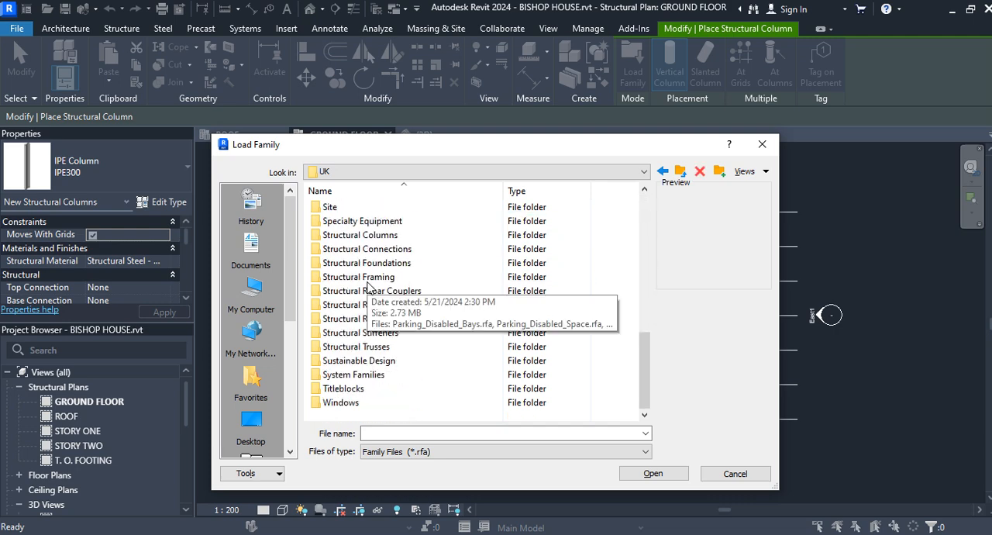
double_click(363, 236)
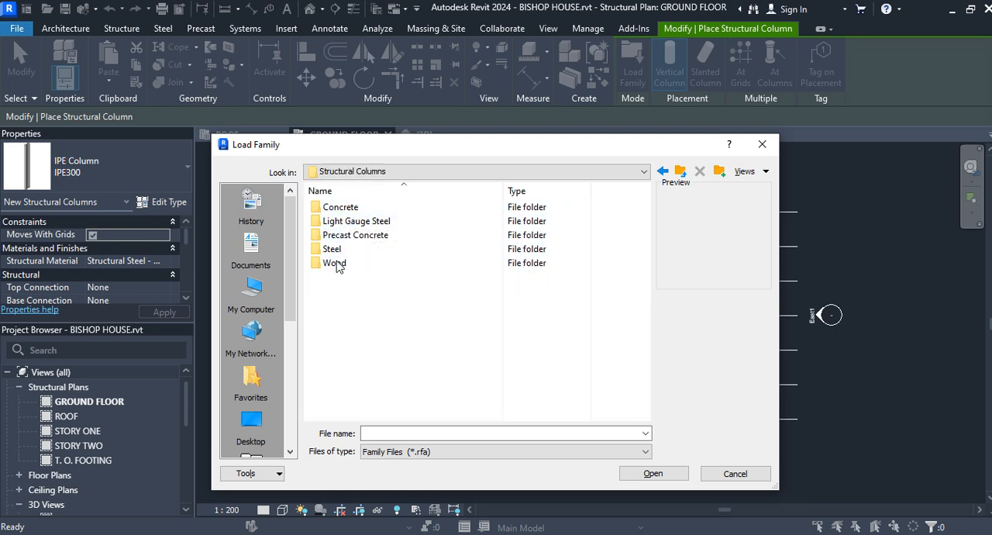
left_click(358, 209)
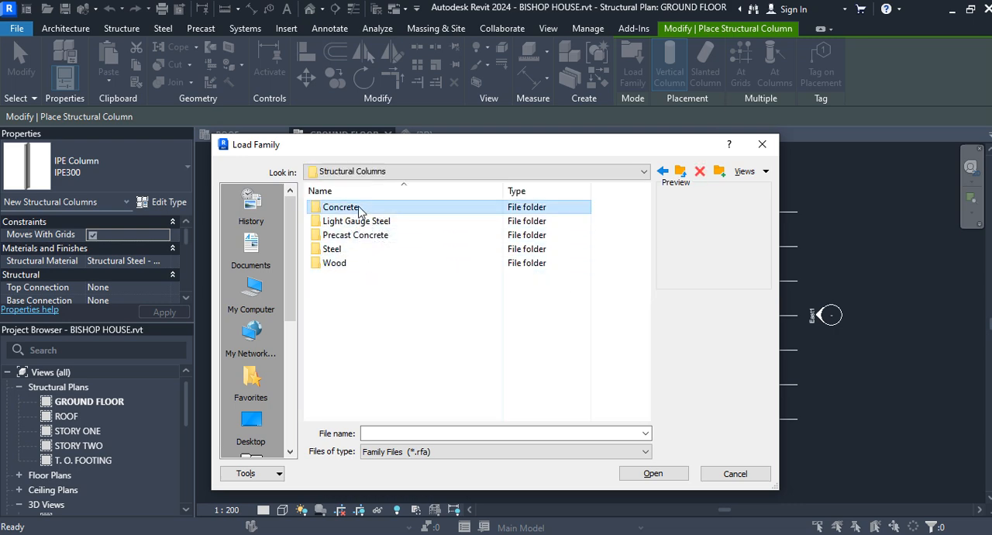
double_click(358, 209)
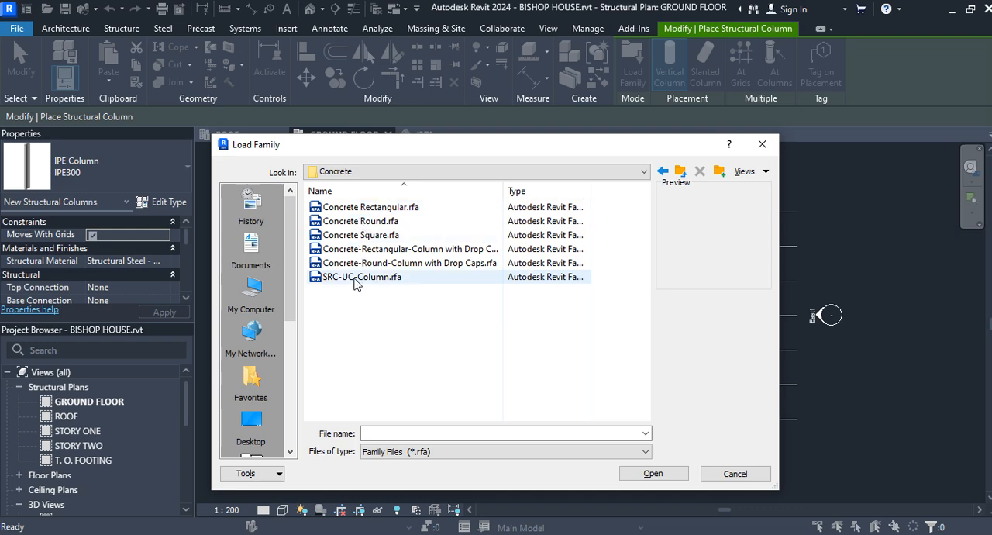
left_click(370, 210)
left_click(651, 473)
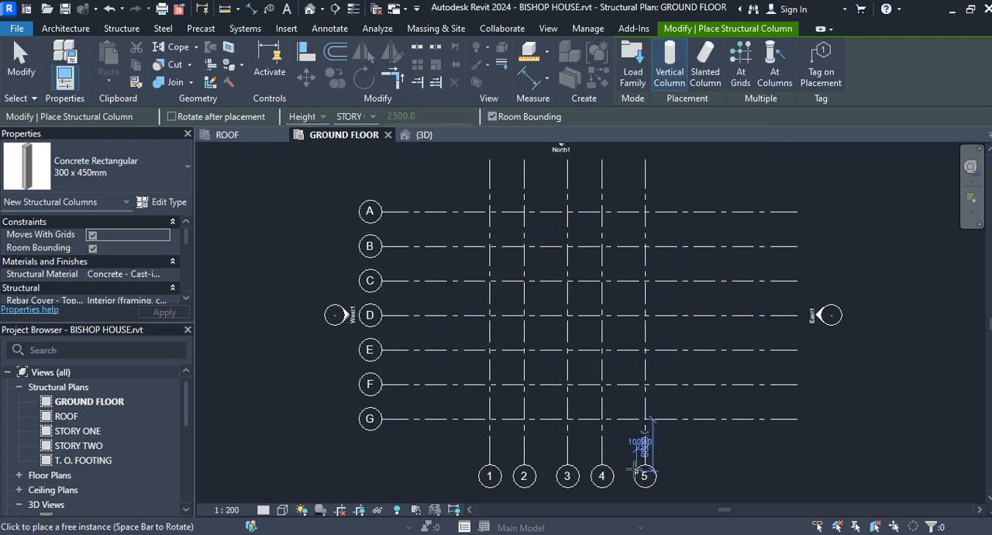
Choose the Concrete Rectangular 300 x 450mm type for the new column
left_click(180, 187)
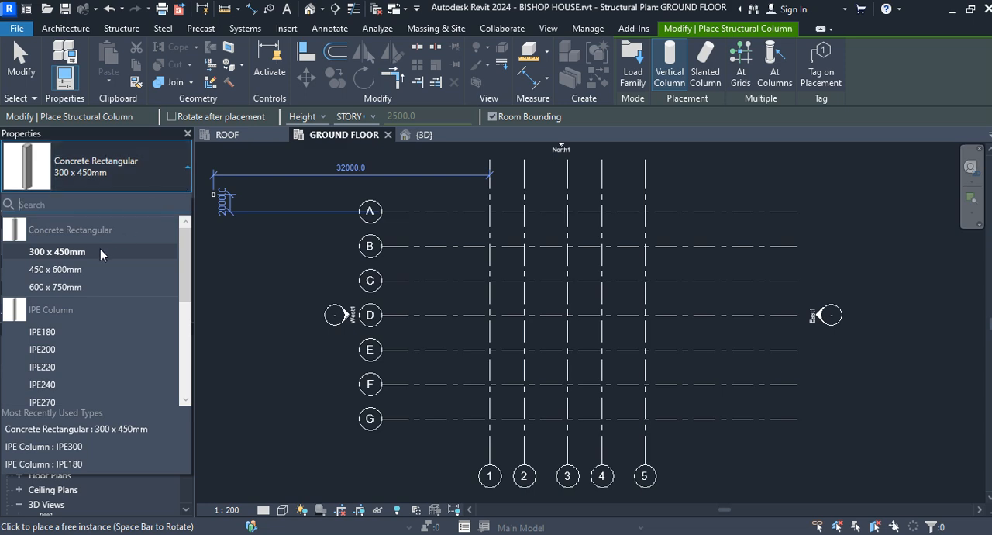
mouse_move(101, 253)
left_click(92, 253)
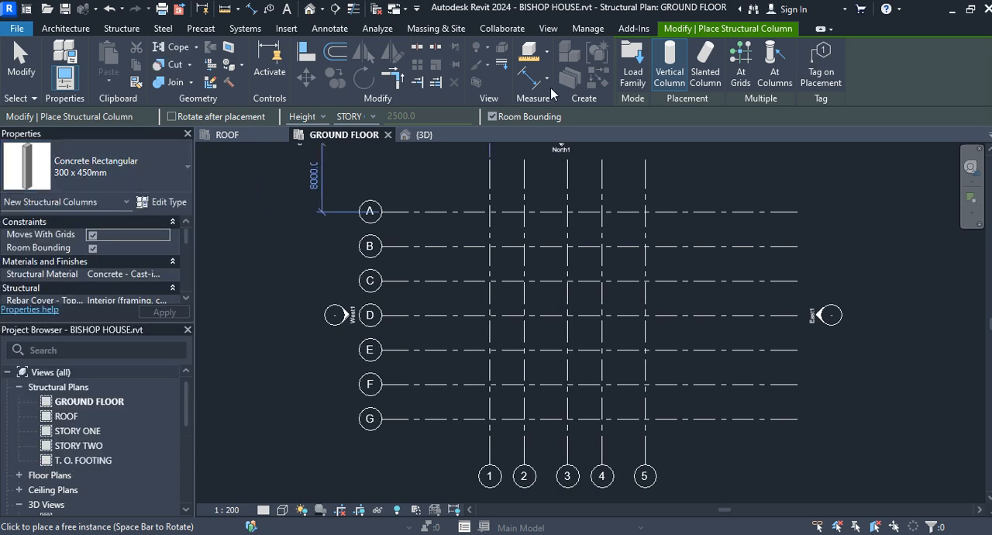
Switch to slanted column placement, with the first point at GROUND FLOOR and the second at STORY ONE
left_click(704, 58)
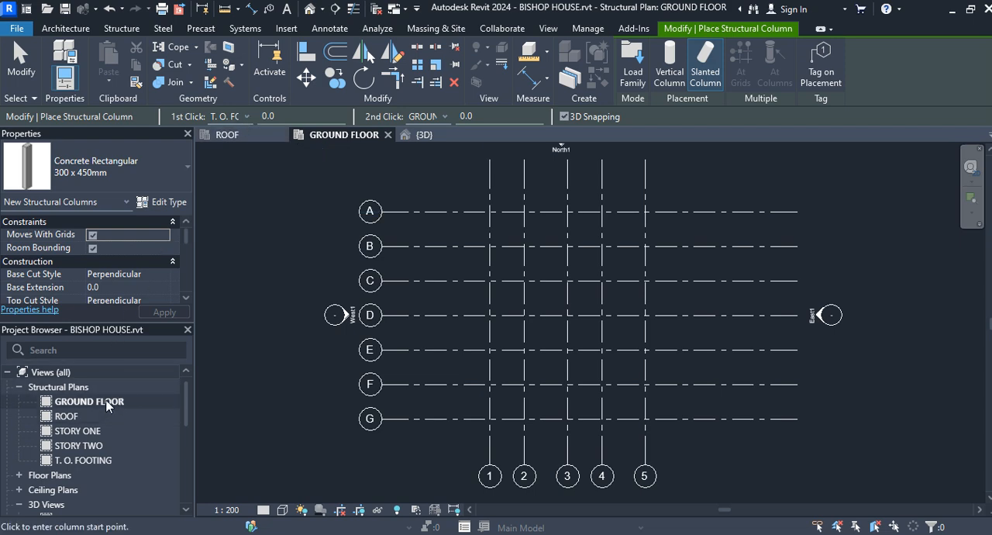
left_click(247, 117)
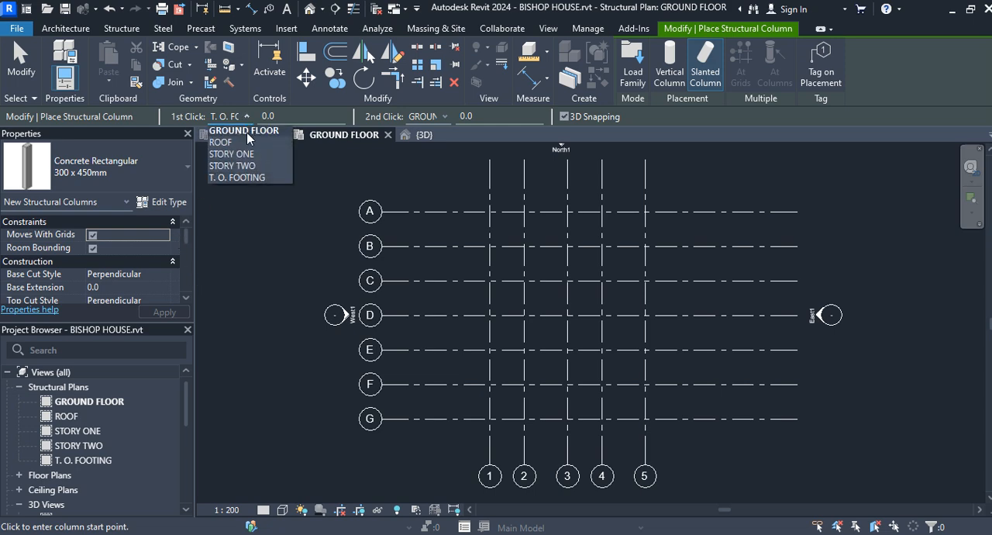
left_click(248, 138)
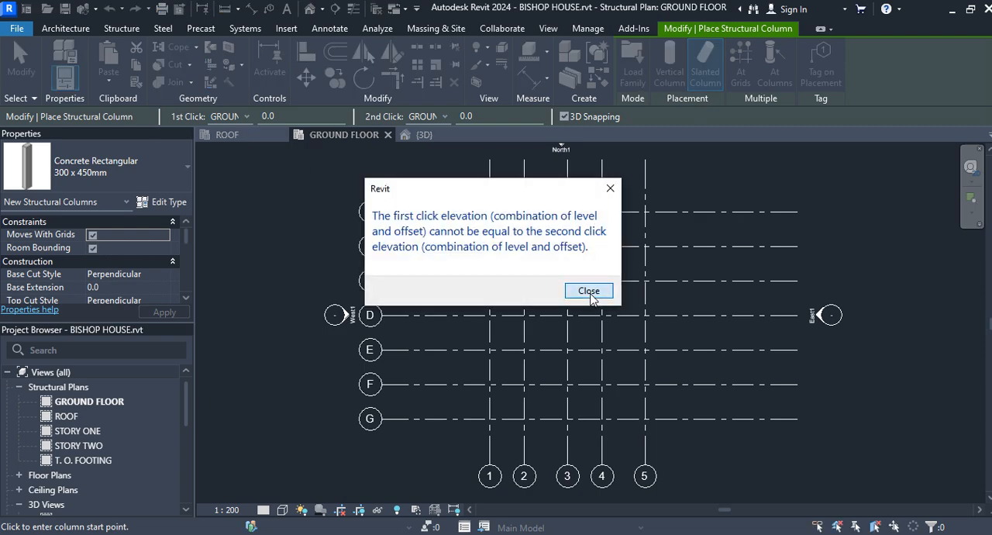
left_click(589, 291)
left_click(444, 117)
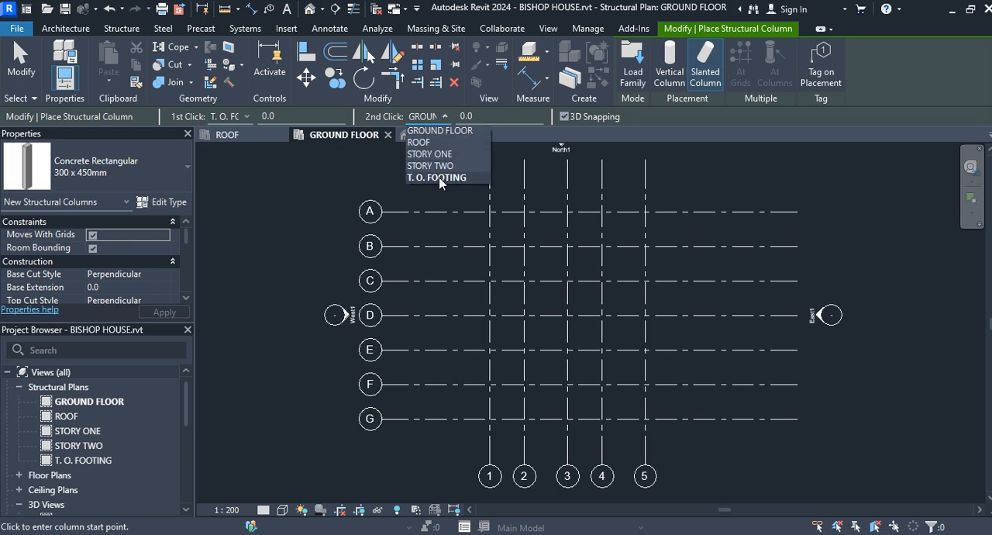
left_click(433, 154)
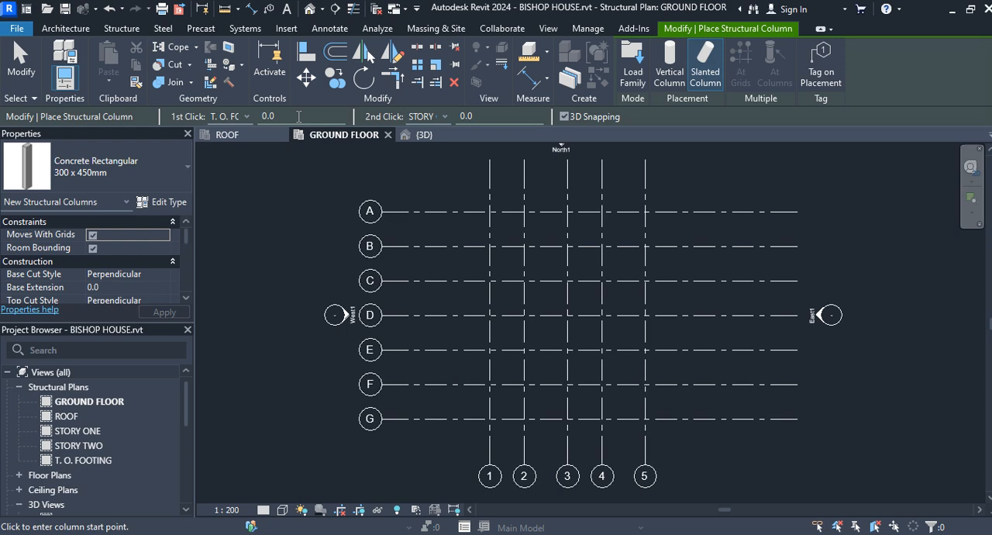
left_click(246, 117)
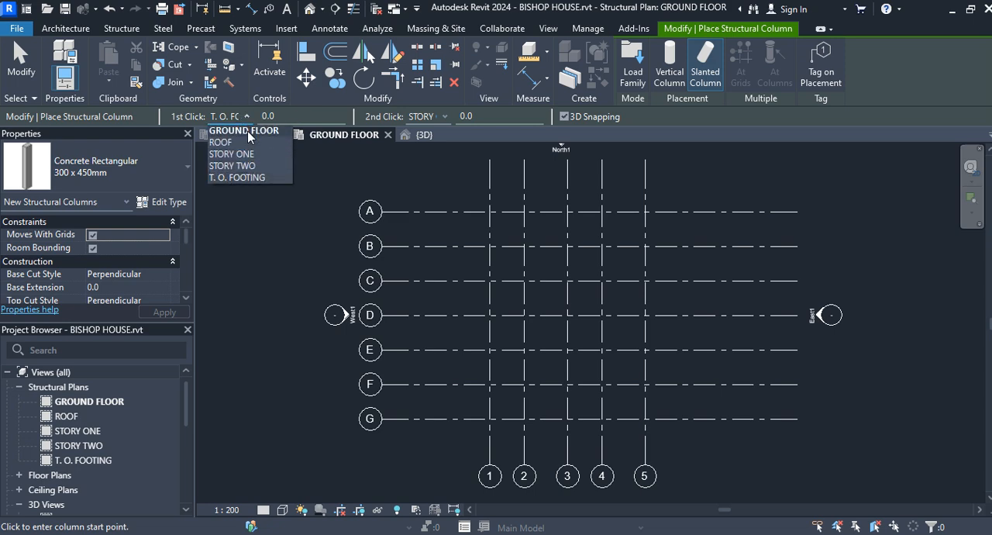
left_click(246, 131)
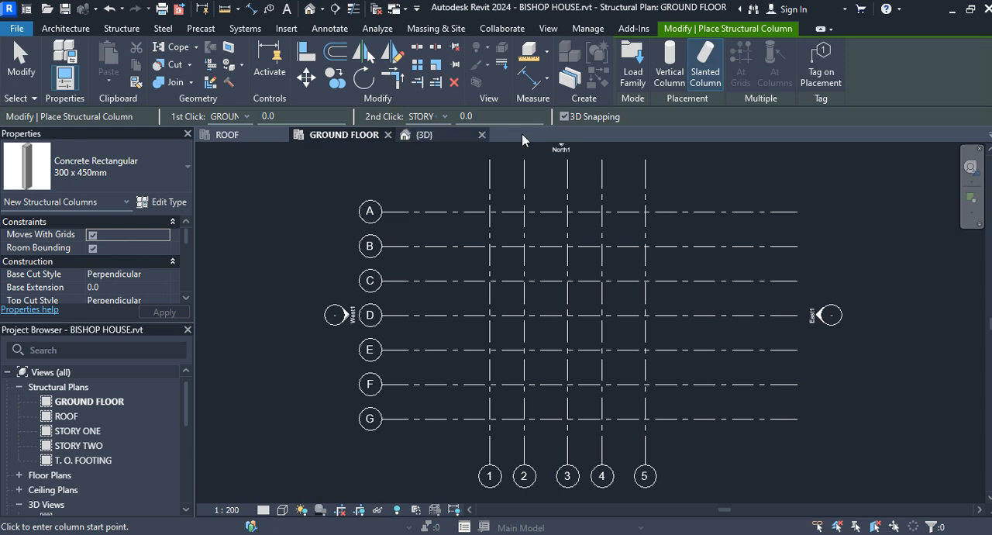
Turn off 3D snapping and place a slanted column from grid intersection A-2 to A-1, then end the command
left_click(564, 116)
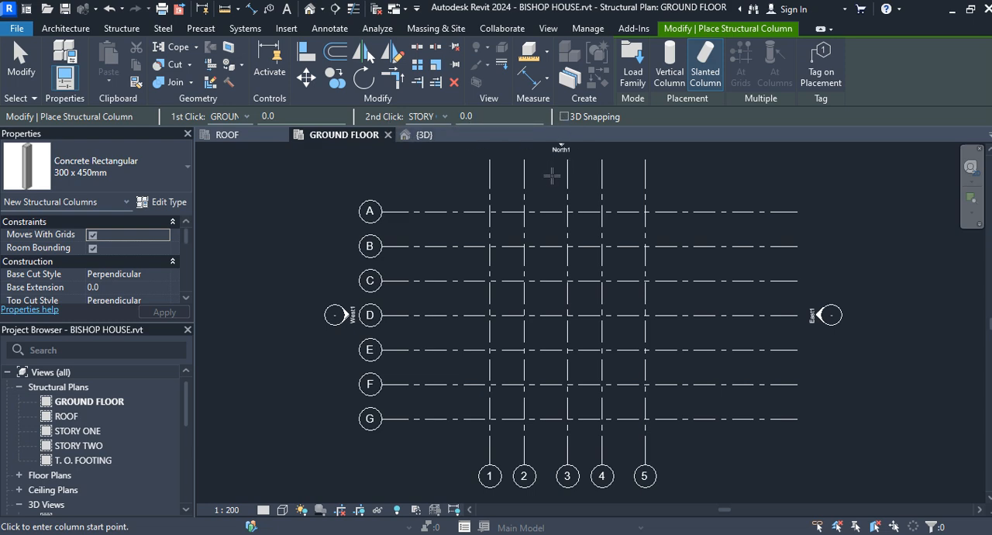
scroll(524, 208, "up", 2)
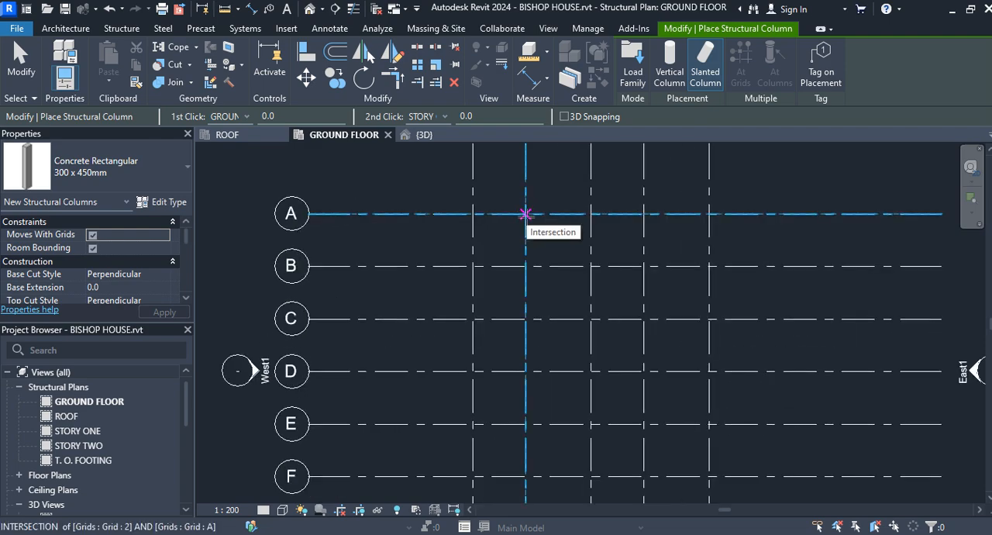
left_click(526, 214)
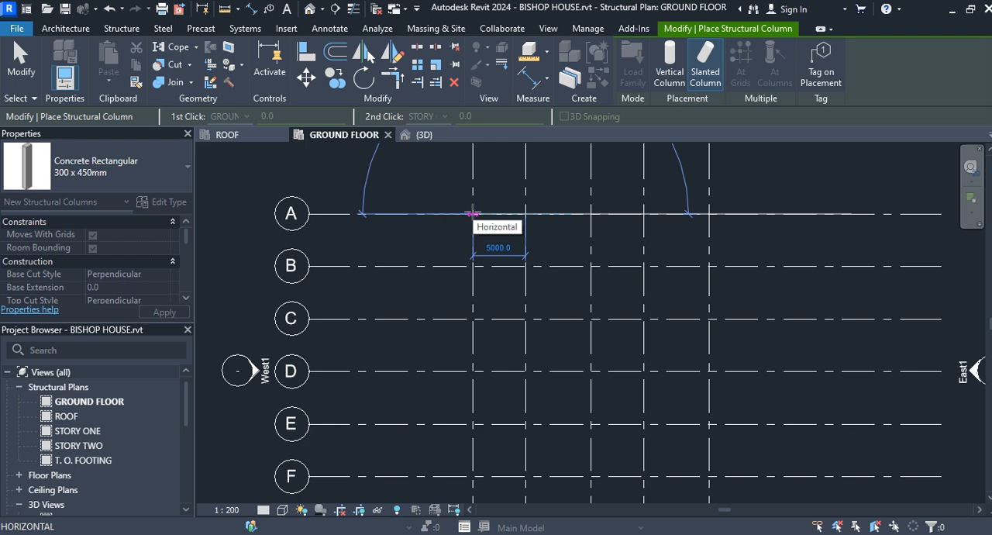
left_click(472, 214)
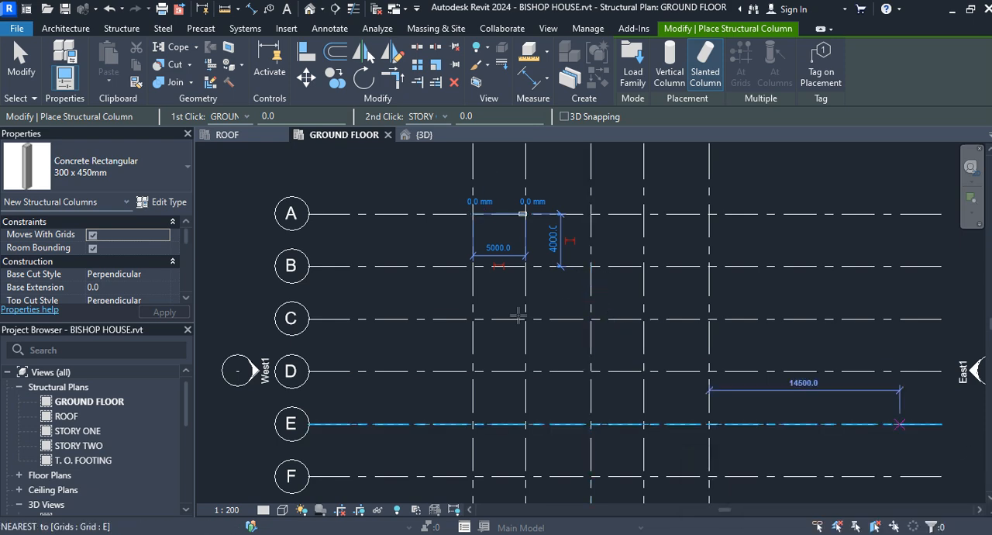
left_click(21, 61)
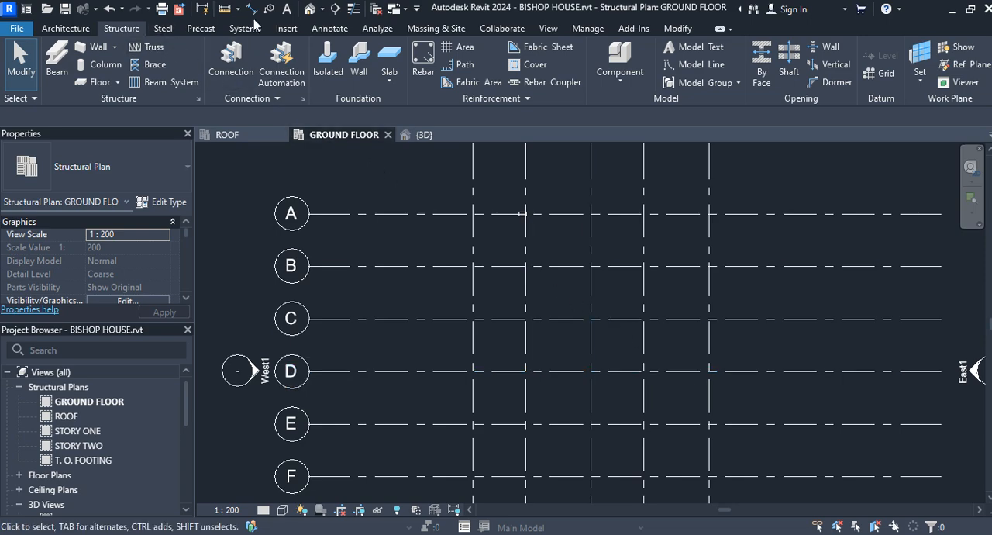
Open the default 3D view and inspect the slanted column
left_click(310, 9)
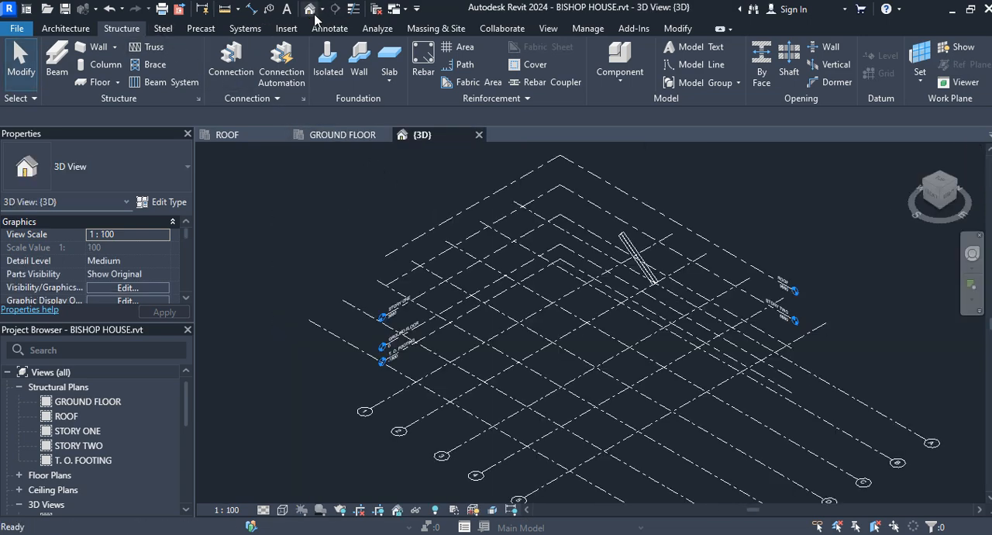
scroll(646, 283, "up", 4)
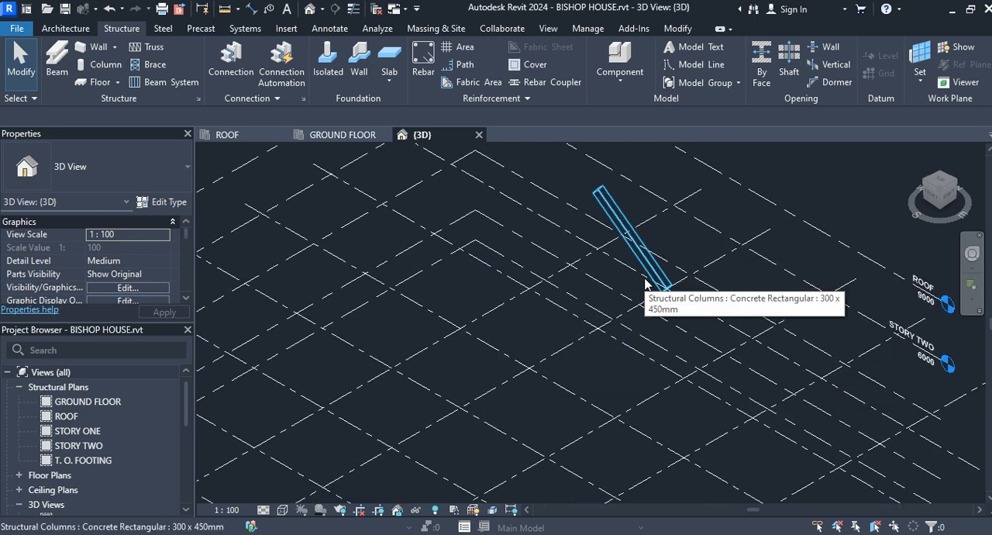
scroll(646, 283, "up", 2)
scroll(645, 284, "down", 3)
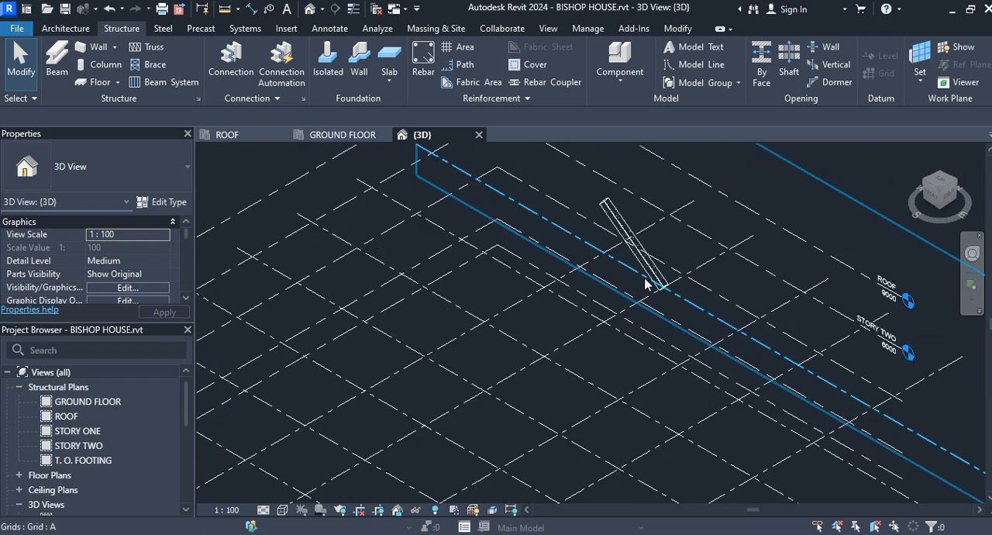
scroll(646, 283, "down", 3)
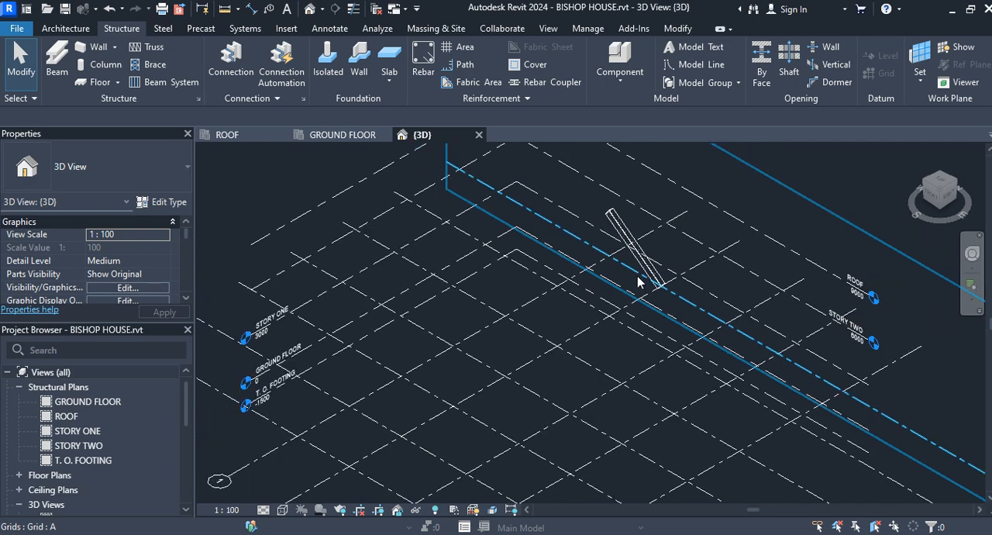
Return to the GROUND FLOOR structural plan and examine the slanted column near grid intersection A-2 up close
left_click(335, 135)
scroll(519, 210, "up", 5)
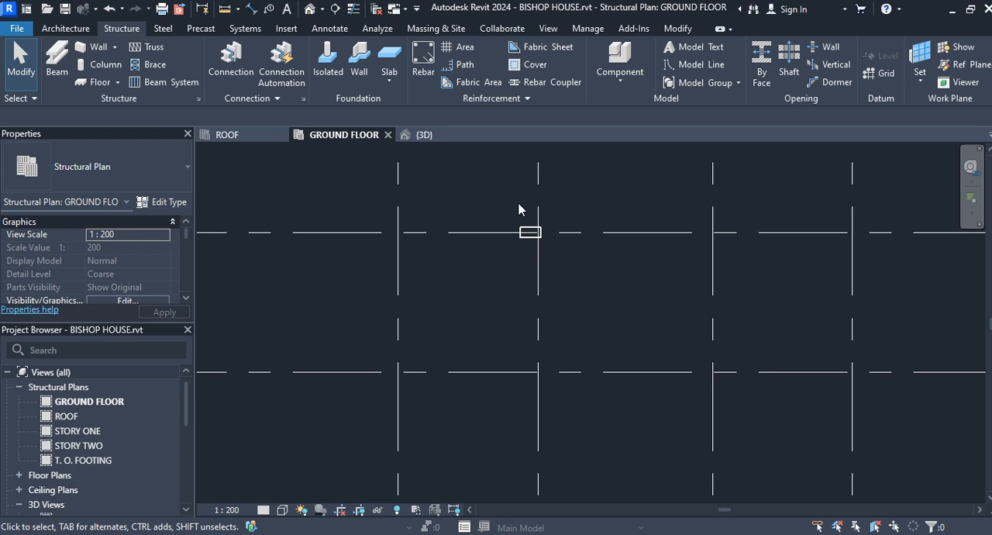
scroll(519, 210, "up", 1)
scroll(543, 230, "down", 2)
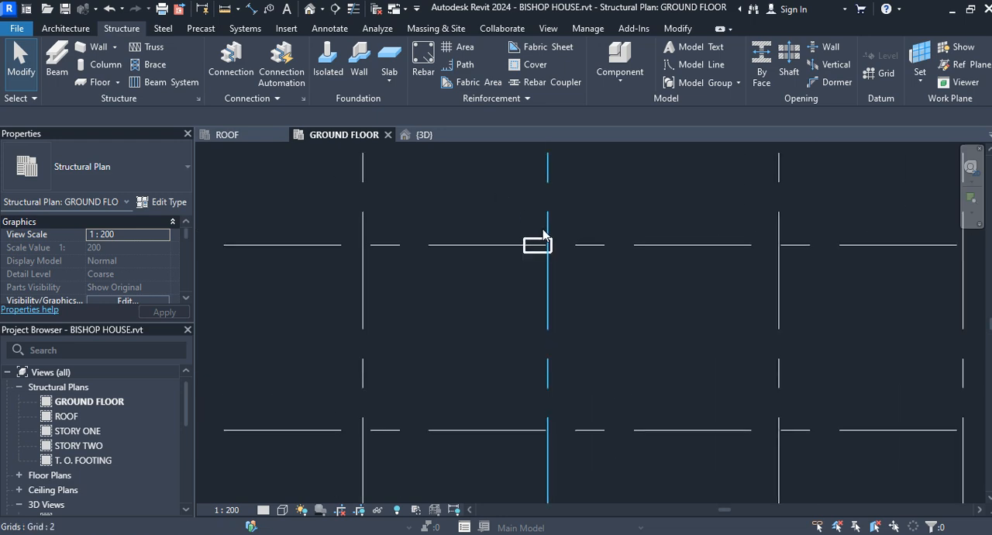
scroll(553, 249, "up", 3)
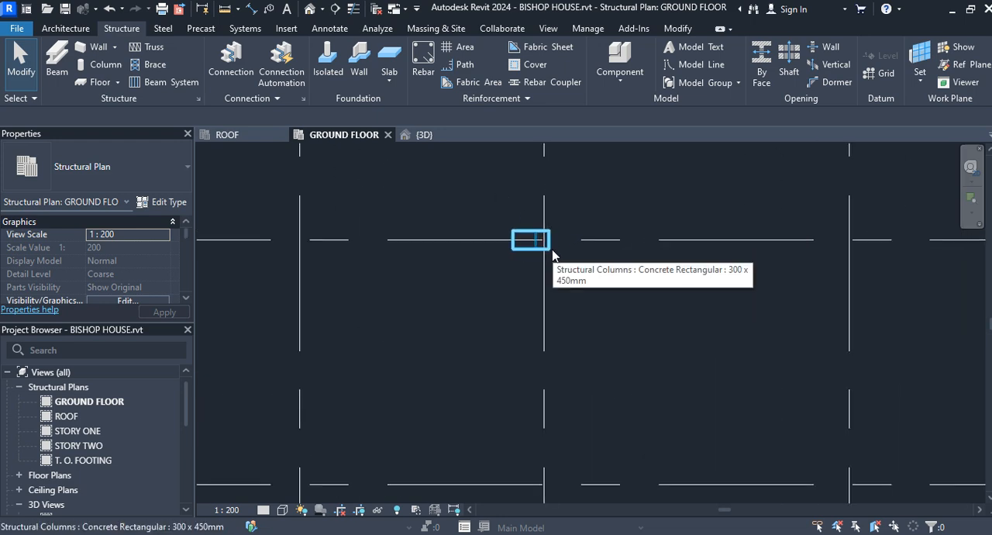
left_click(21, 78)
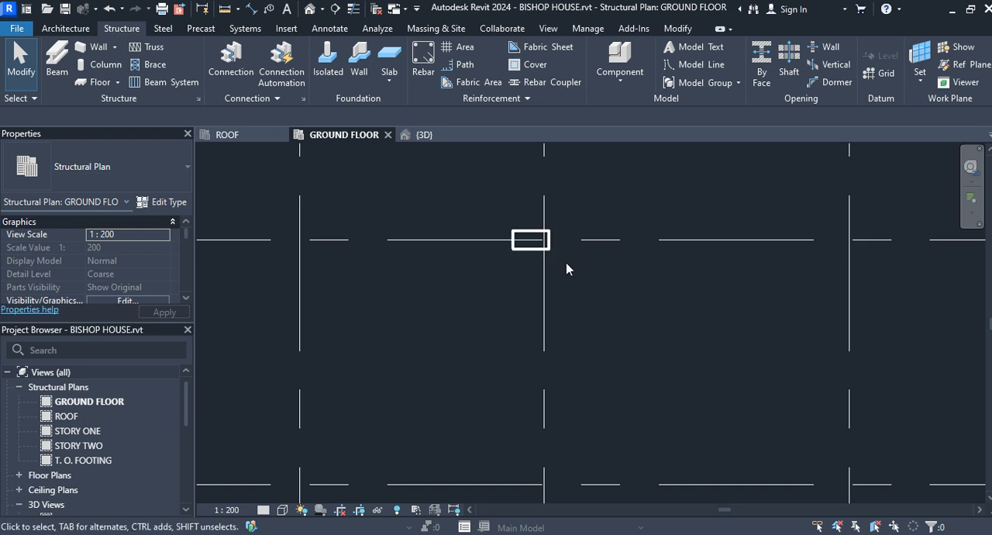
left_click_drag(551, 266, 462, 215)
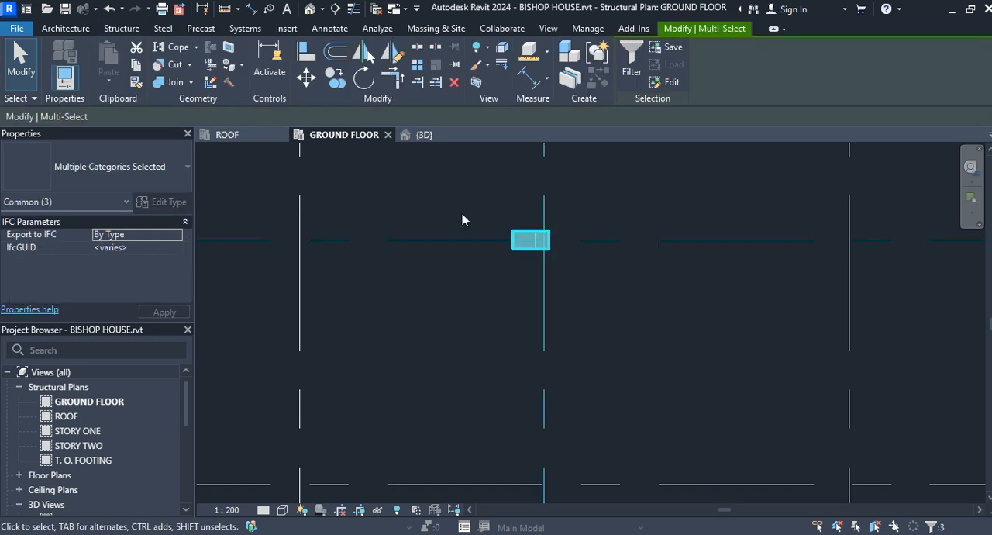
left_click(544, 275)
left_click(21, 62)
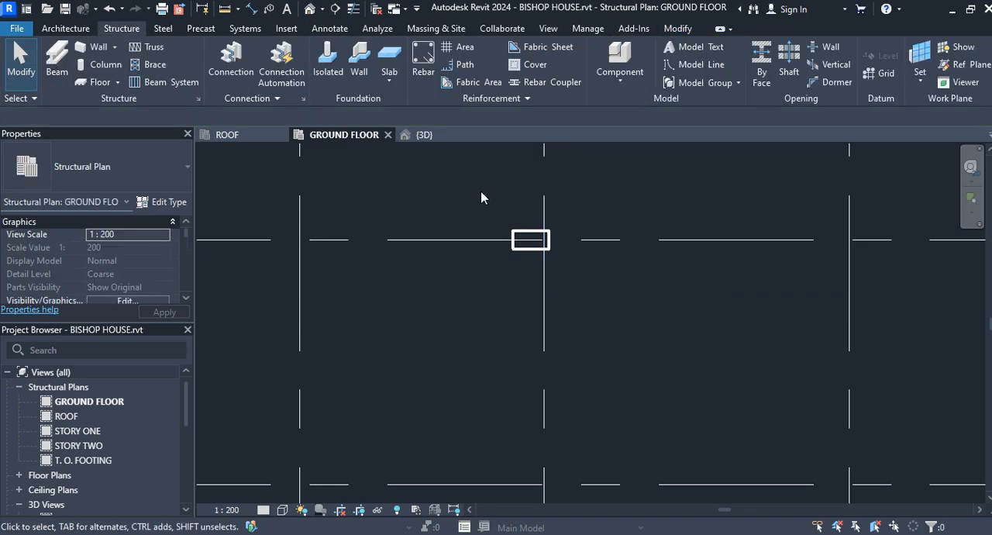
Copy the slanted column at grid intersection A-2 to B-2, using B-2 and C-2 as the start and end points with Multiple on
left_click(513, 238)
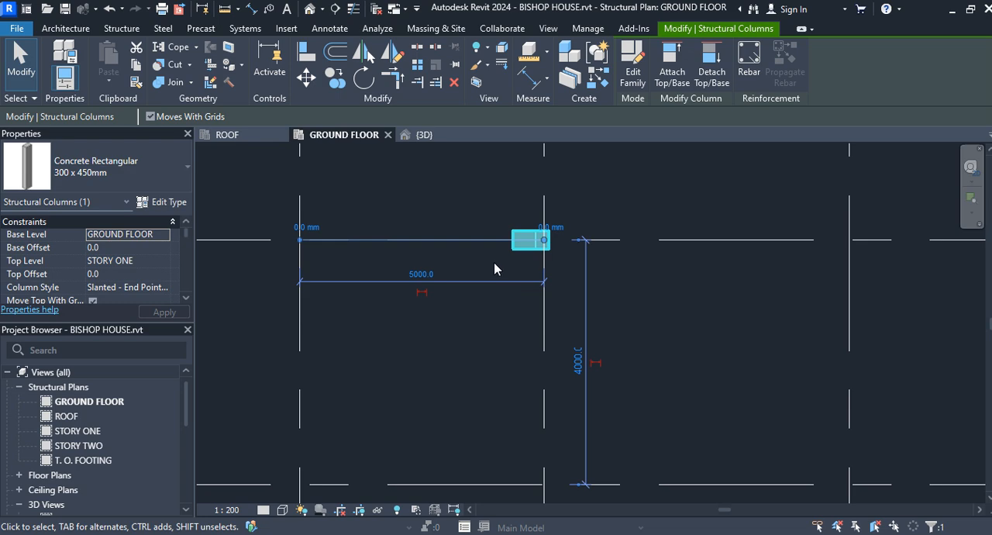
left_click(333, 78)
scroll(560, 298, "down", 3)
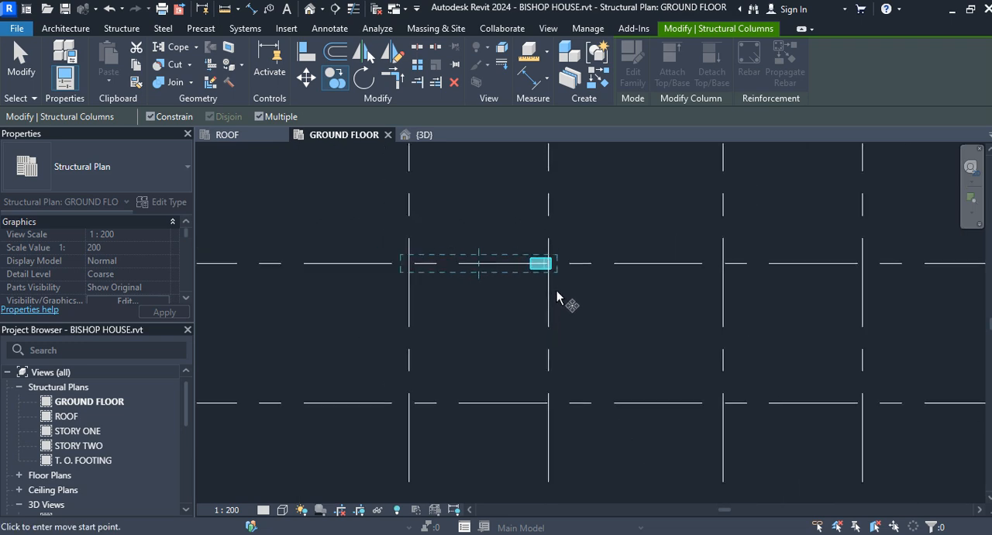
left_click(549, 376)
scroll(563, 428, "down", 1)
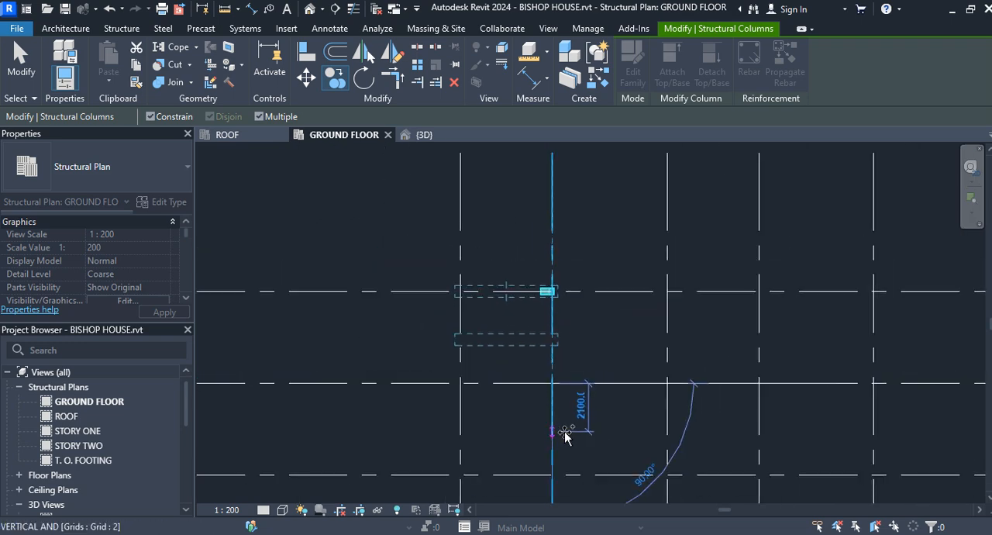
left_click(553, 473)
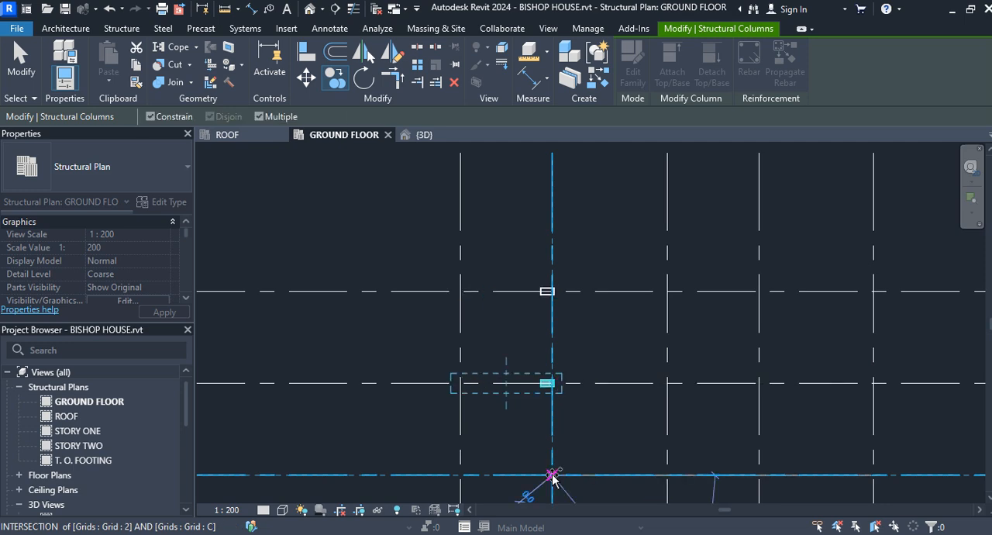
Try to place another copy of the slanted column using grid intersection C-2, then end the command and undo that last copy
middle_click_drag(566, 432, 585, 202)
scroll(585, 201, "up", 1)
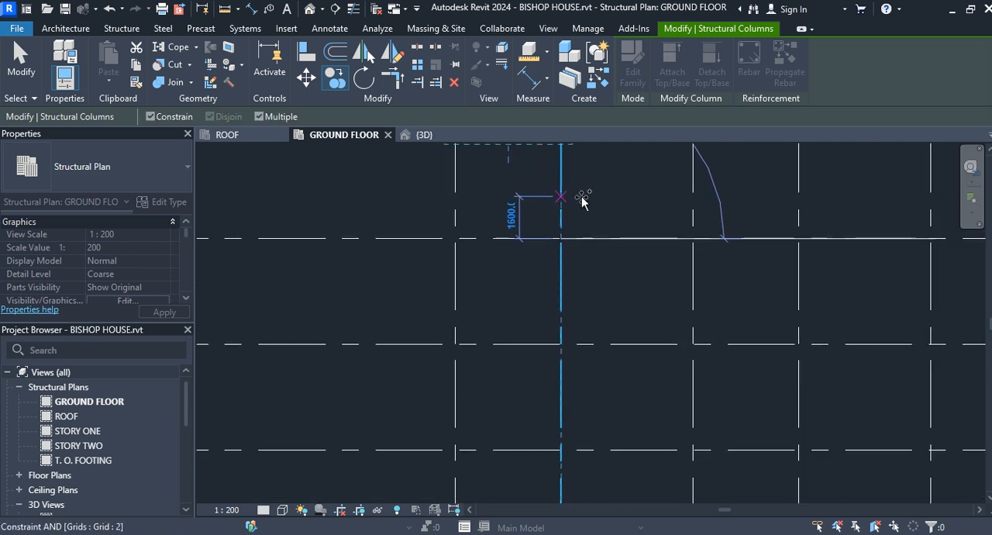
left_click(560, 239)
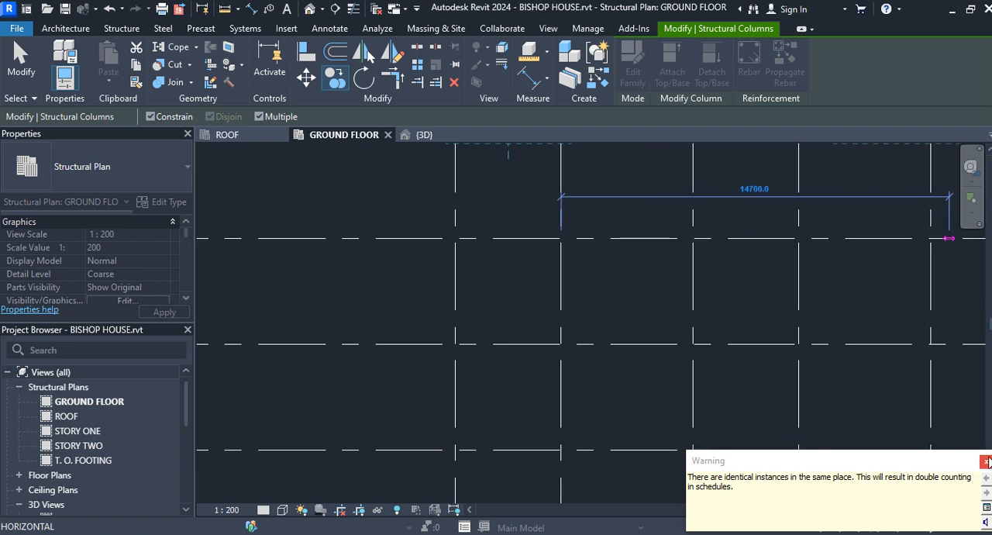
left_click(988, 463)
scroll(542, 298, "up", 2)
middle_click_drag(542, 298, 543, 392)
scroll(543, 376, "down", 5)
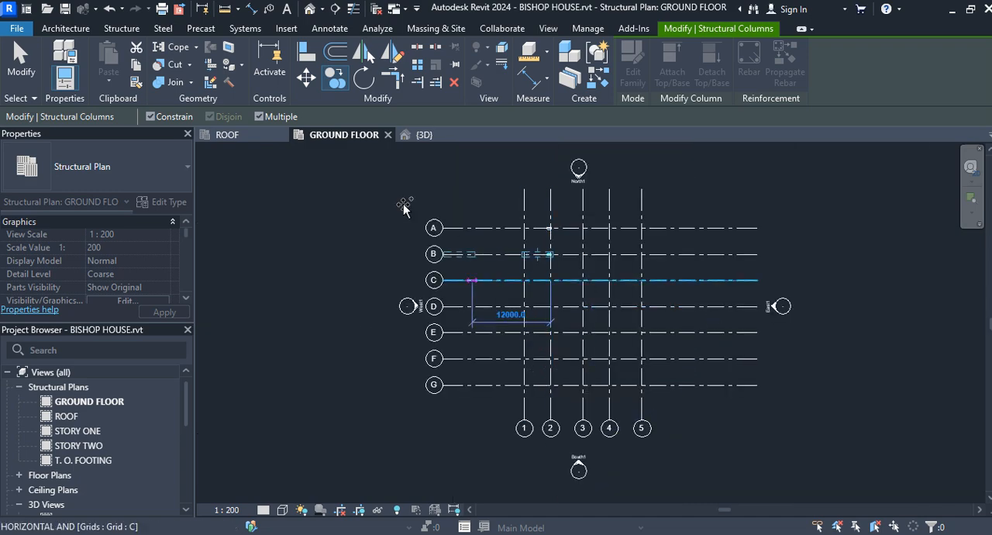
left_click(21, 62)
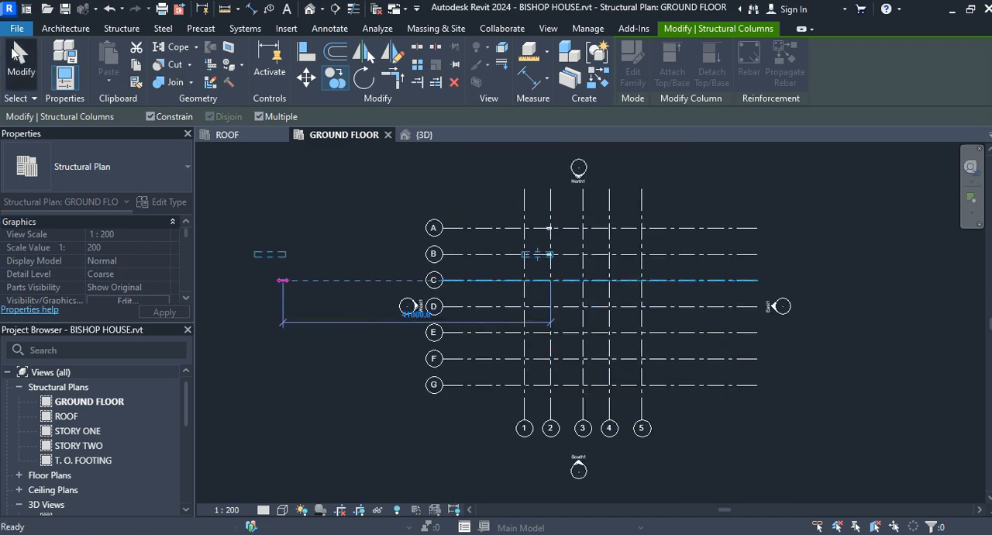
left_click(109, 6)
Copy the slanted column at grid intersection B-2 from its midpoint down grid 2 to C-2 and D-2, with Multiple on
scroll(552, 275, "down", 1)
middle_click_drag(545, 275, 564, 273)
scroll(563, 272, "down", 5)
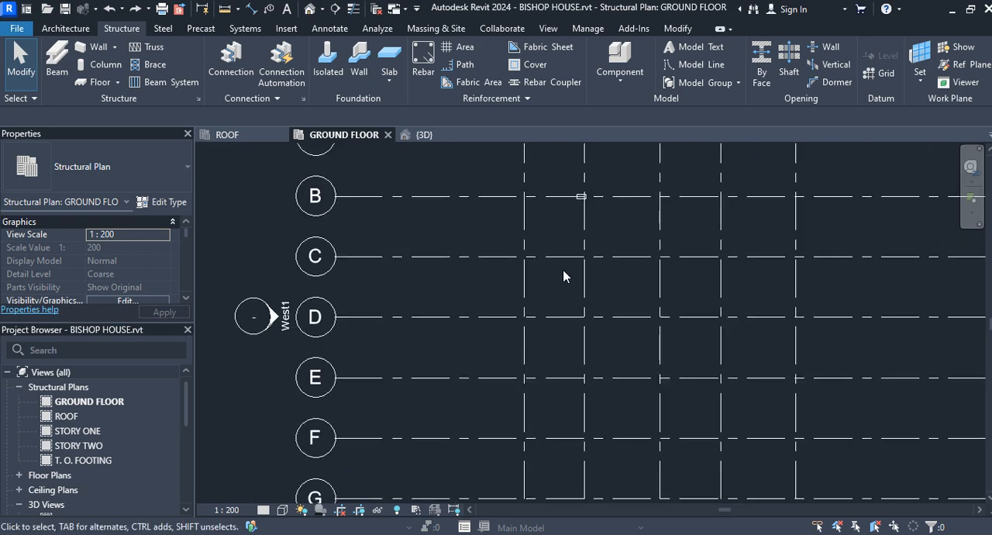
scroll(547, 211, "up", 5)
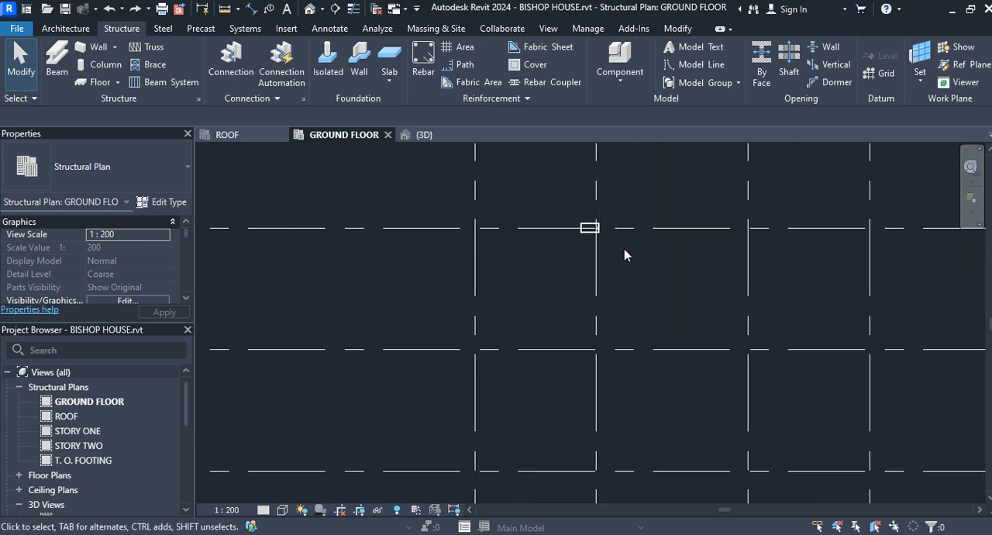
left_click(594, 227)
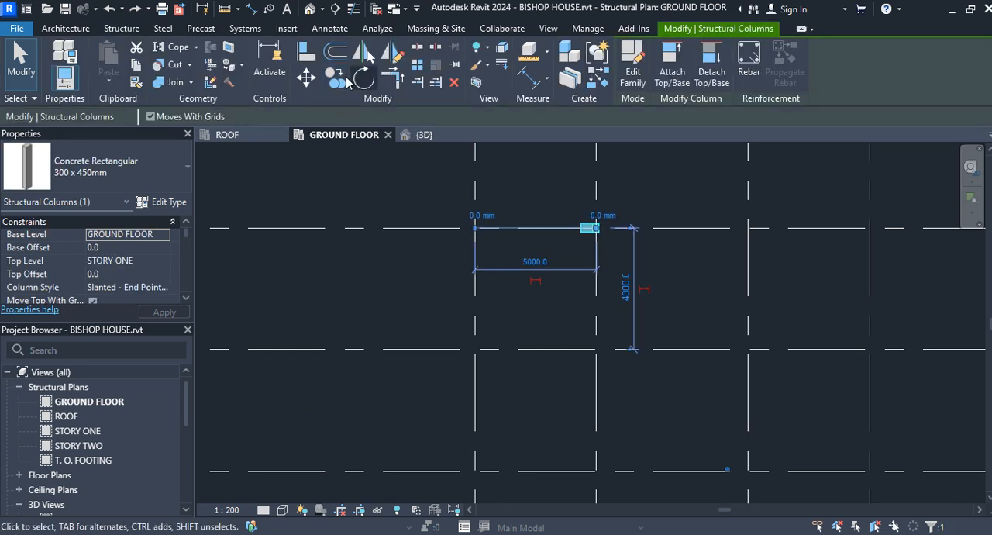
left_click(337, 79)
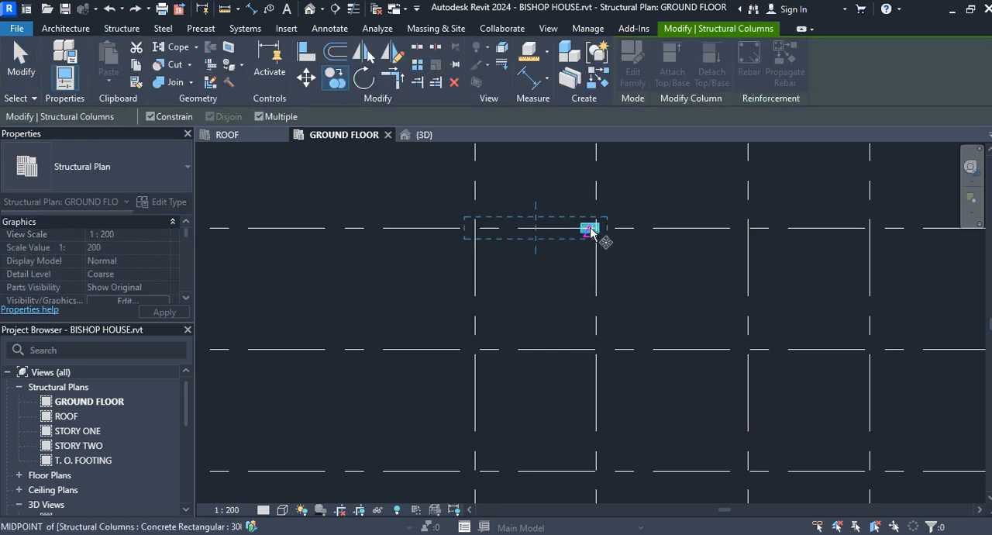
left_click(592, 228)
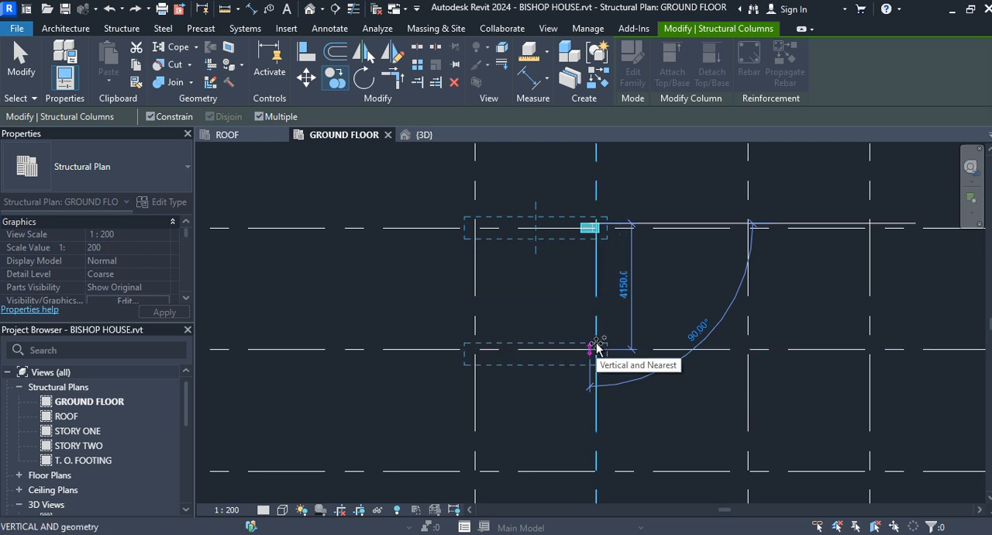
scroll(597, 349, "down", 3)
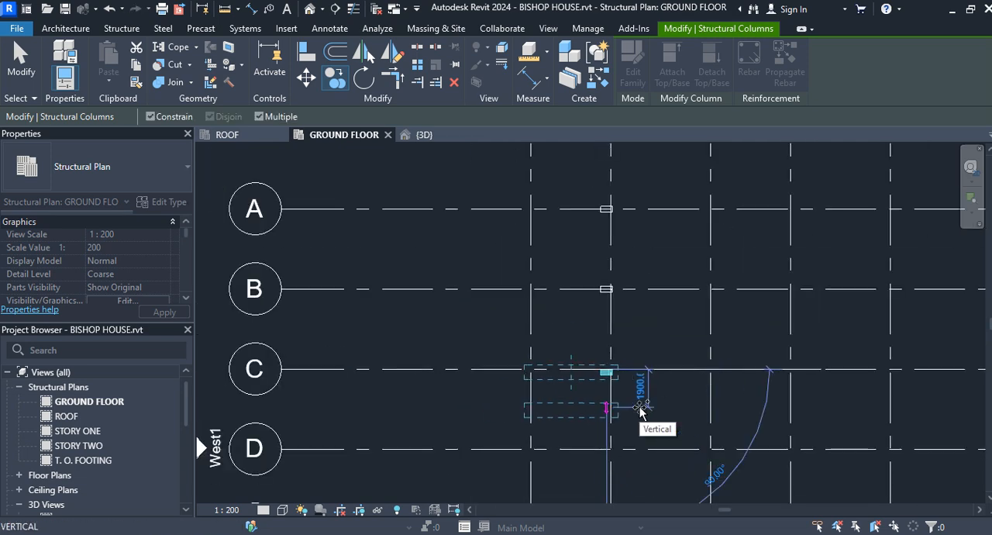
scroll(641, 414, "down", 1)
middle_click_drag(638, 425, 611, 258)
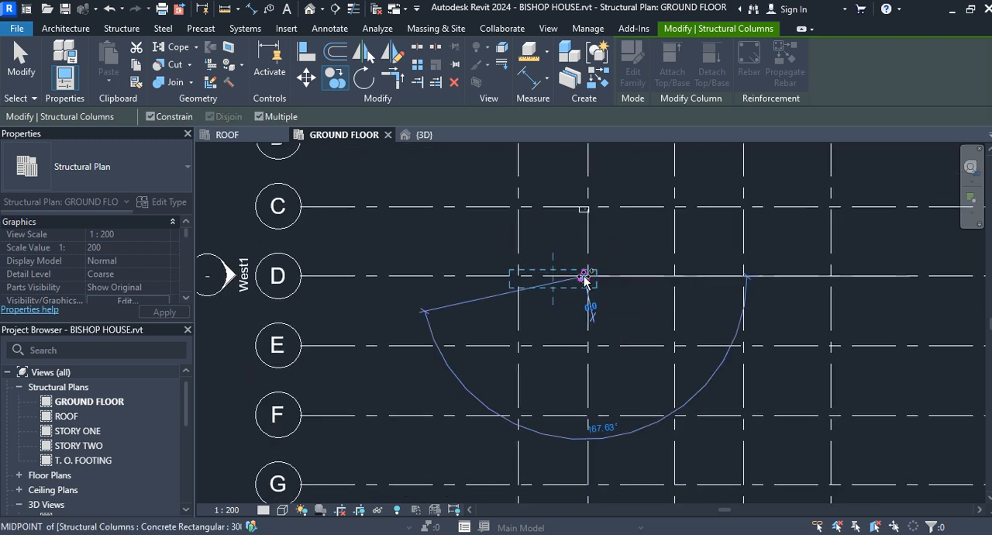
Place further copies of the slanted column on grid 2 at grids E, F and G, then end the copy command
left_click(583, 346)
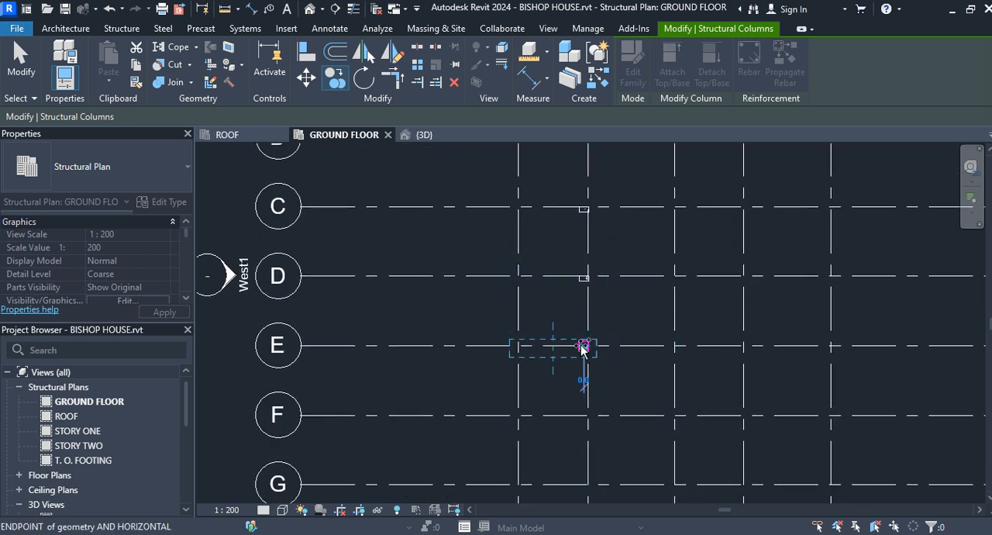
left_click(587, 417)
middle_click_drag(588, 418, 591, 237)
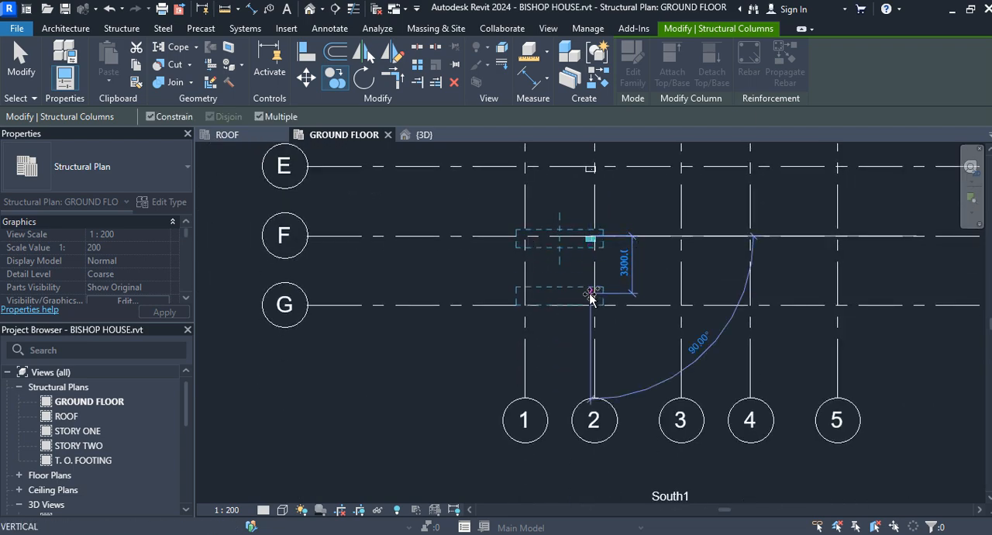
left_click(592, 307)
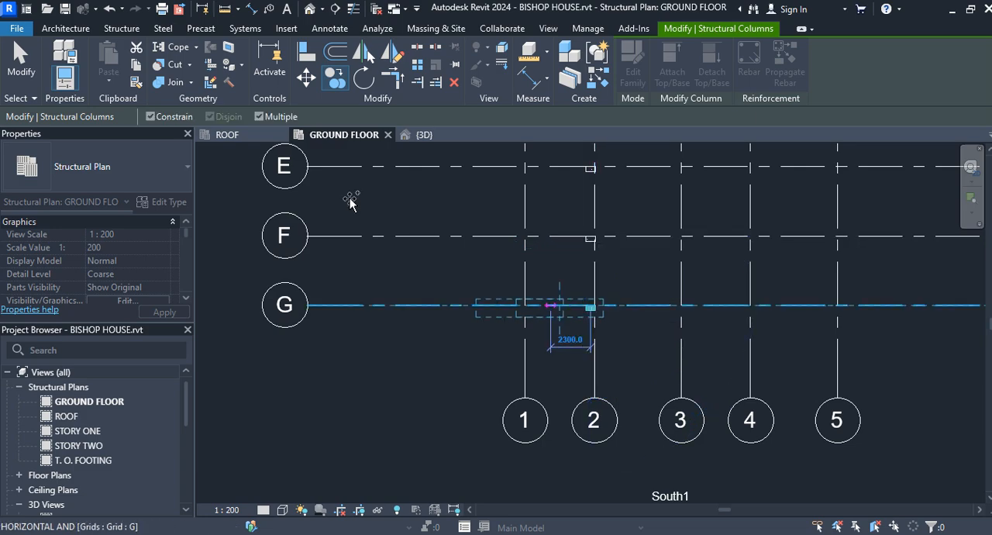
left_click(19, 58)
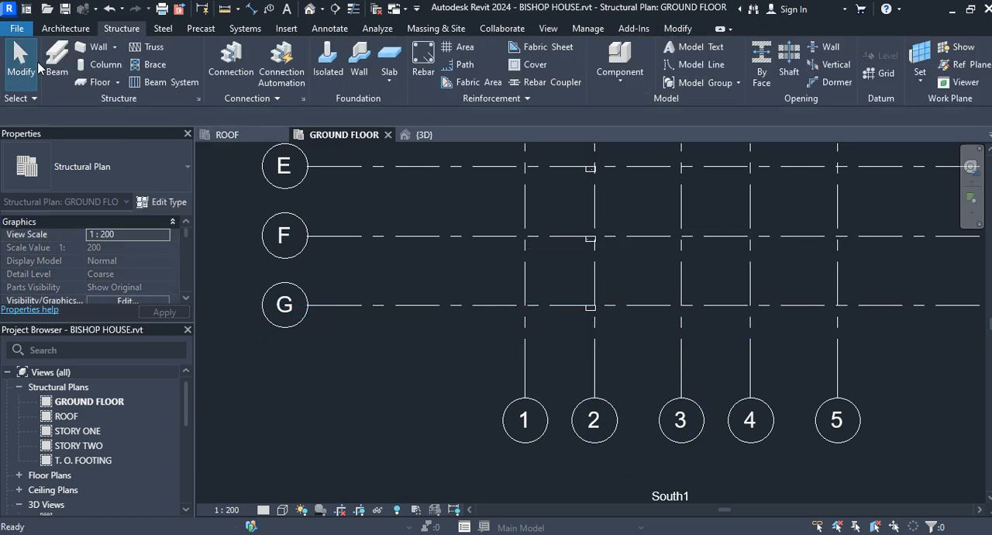
Inspect the row of slanted columns in the 3D view, then return to the GROUND FLOOR structural plan showing the whole grid
left_click(449, 138)
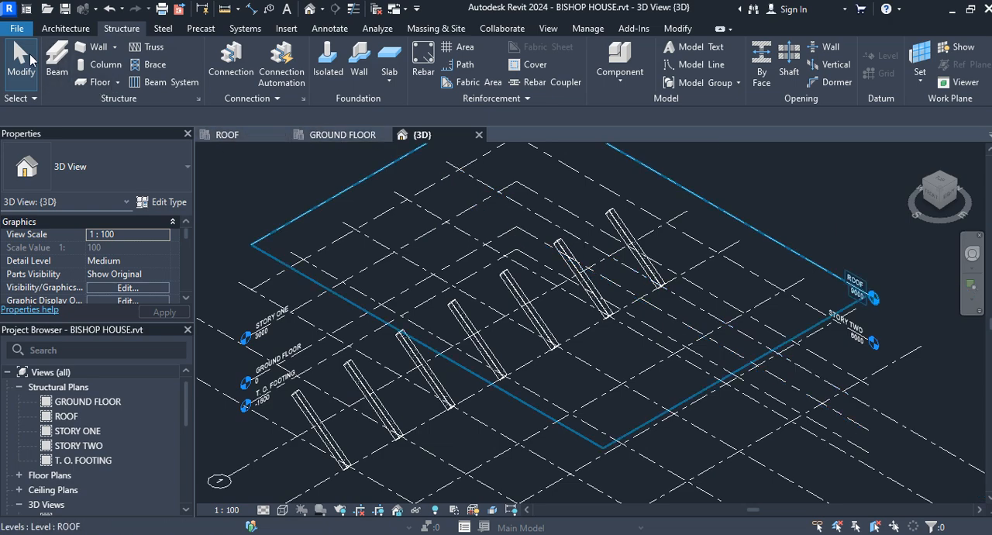
scroll(454, 279, "down", 1)
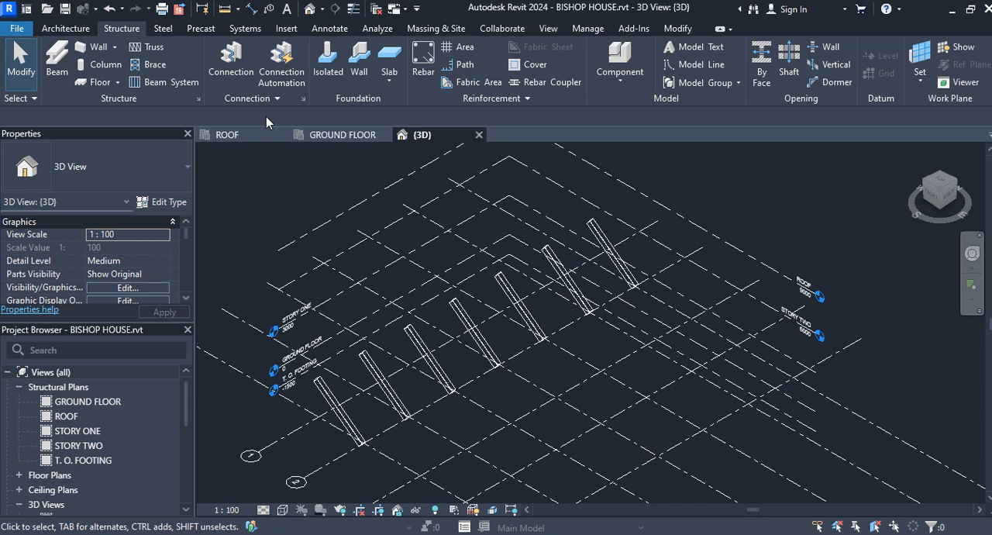
left_click(319, 133)
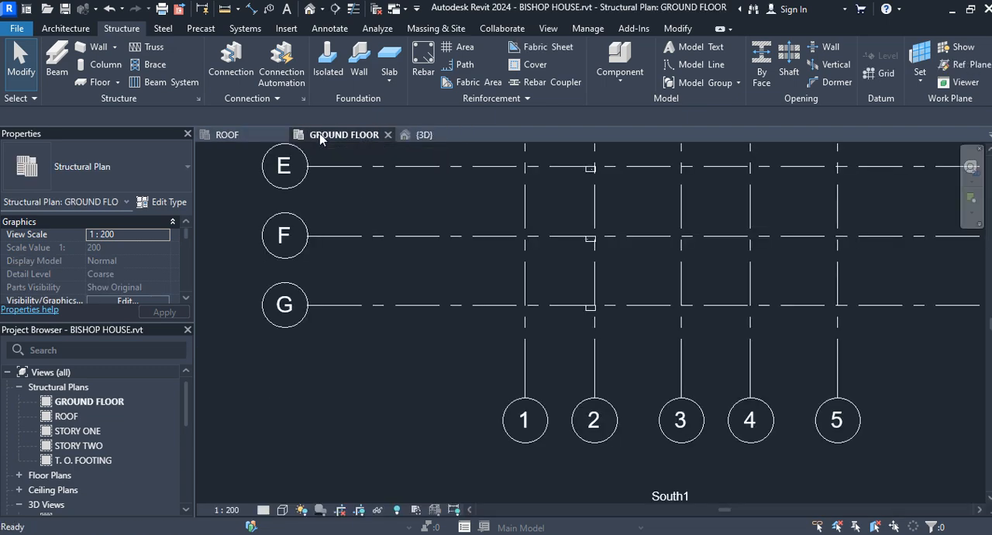
scroll(667, 251, "down", 1)
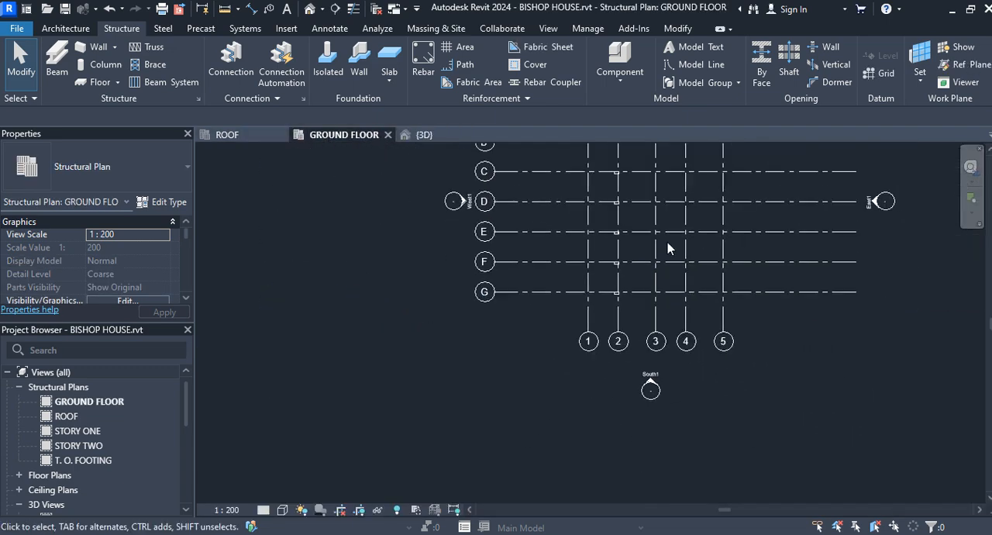
middle_click_drag(684, 193, 578, 304)
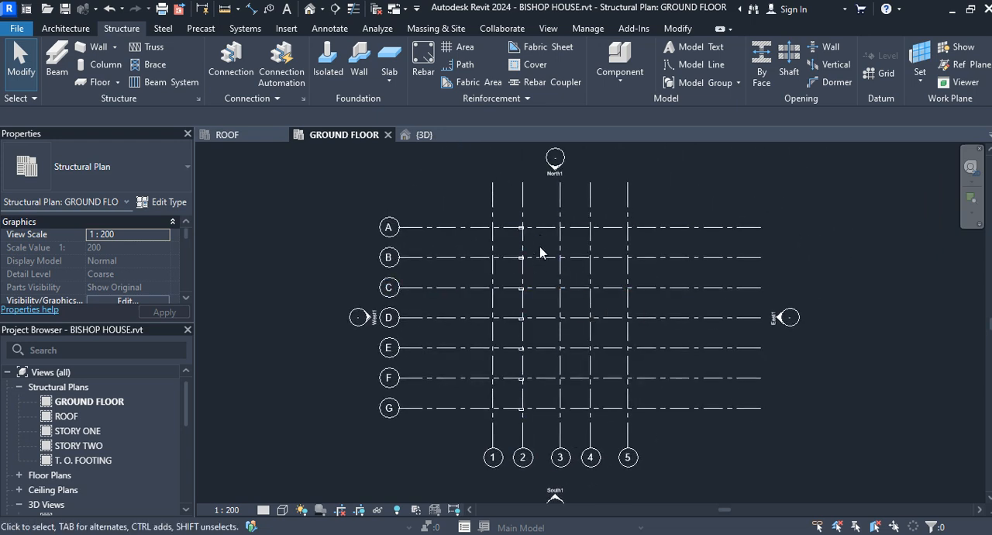
Place vertical 300 x 450mm concrete rectangular columns at all intersections of grids A to G with grids 3, 4 and 5
left_click(99, 63)
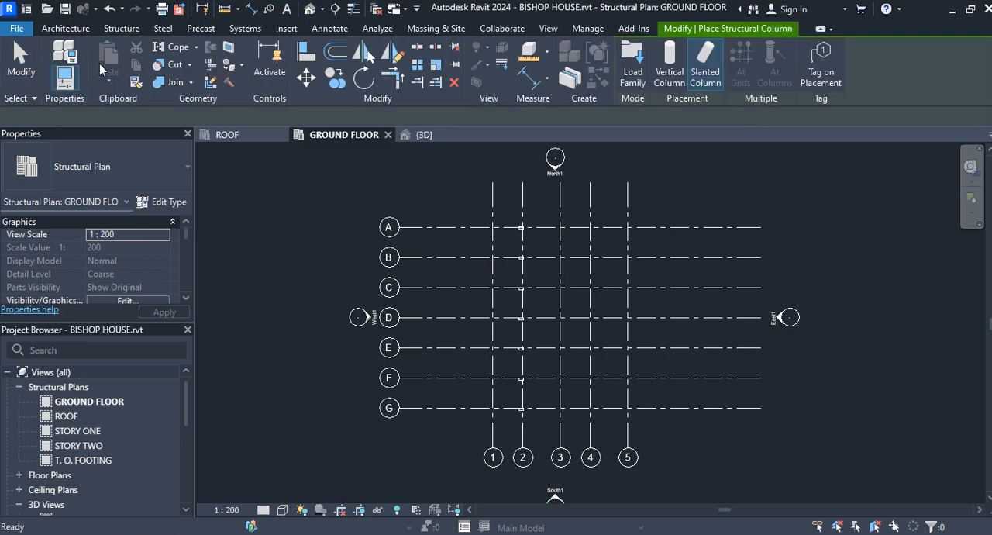
left_click(672, 68)
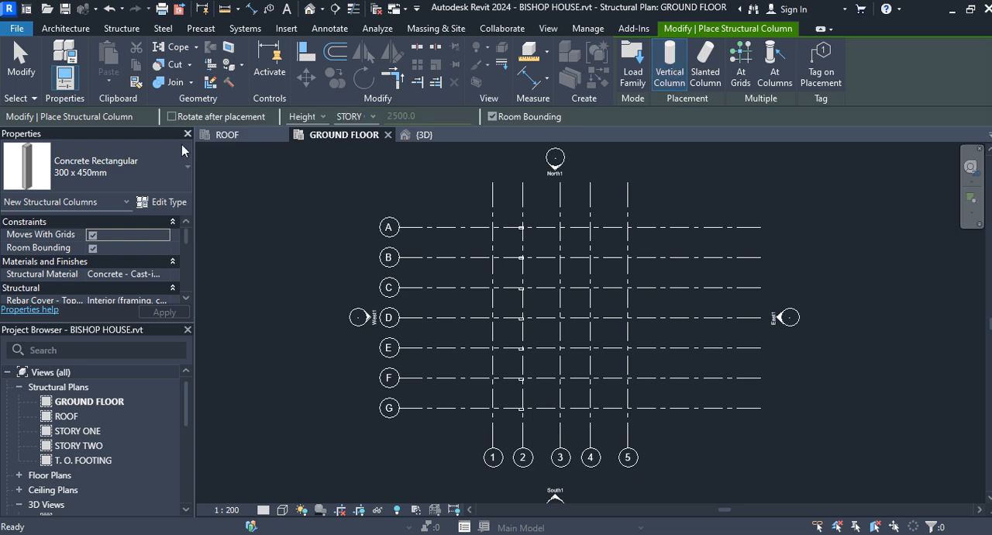
left_click(743, 56)
left_click_drag(659, 217, 552, 425)
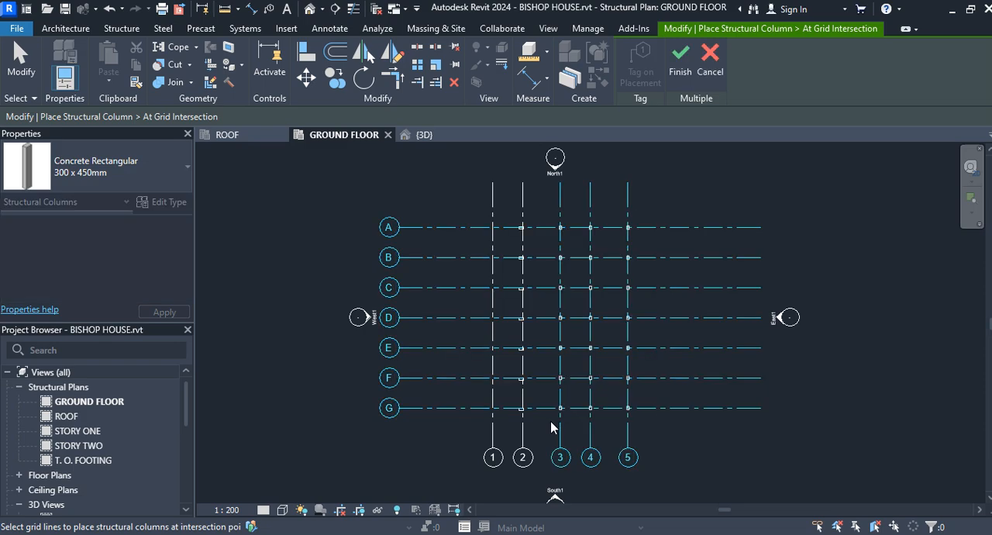
left_click(682, 62)
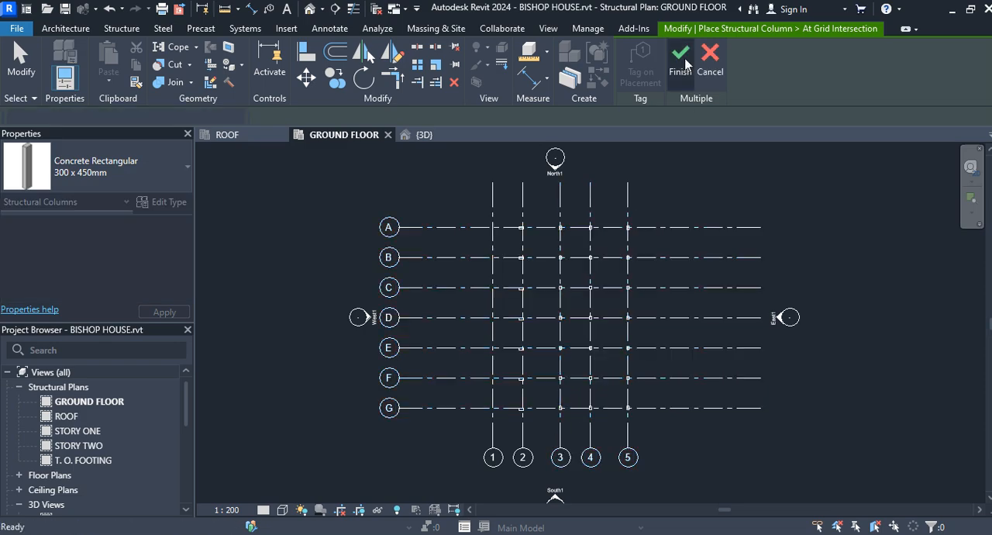
Inspect the vertical columns on grids 3 to 5 in the 3D view and end column placement
left_click(436, 137)
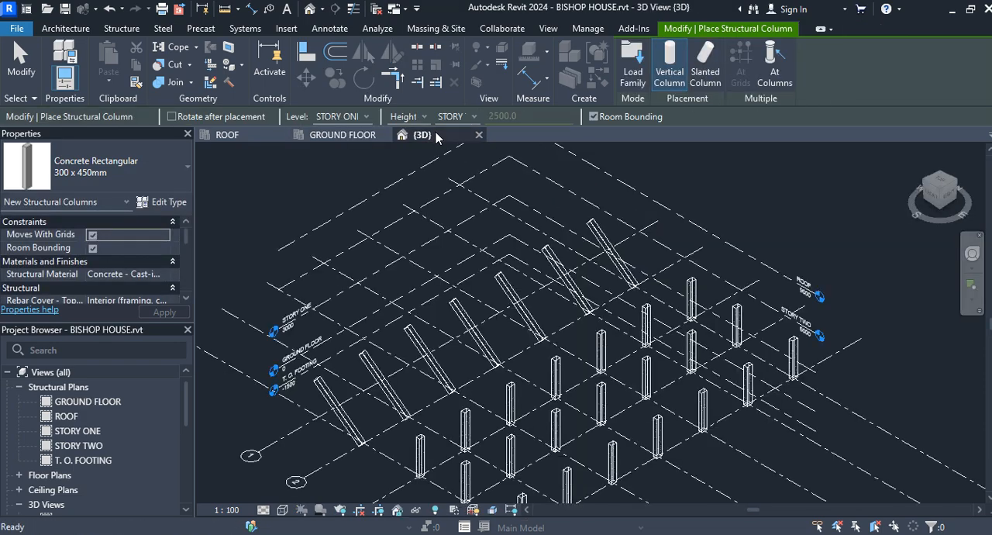
scroll(748, 428, "up", 1)
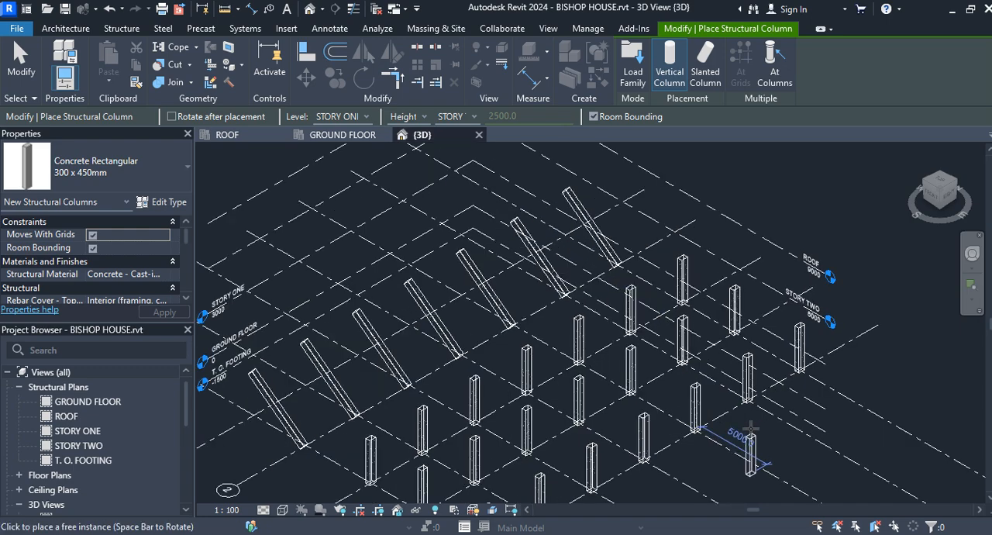
middle_click_drag(751, 428, 805, 335)
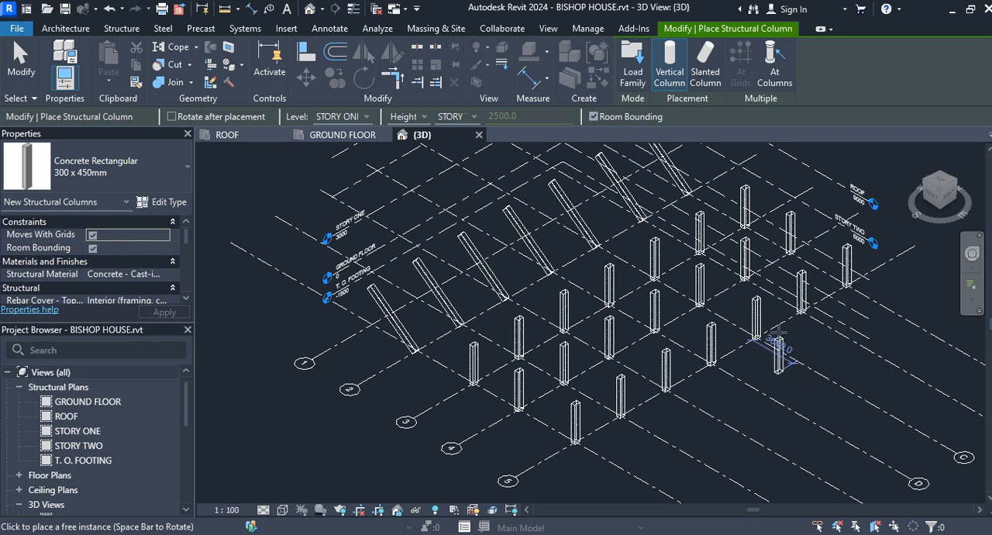
left_click(17, 68)
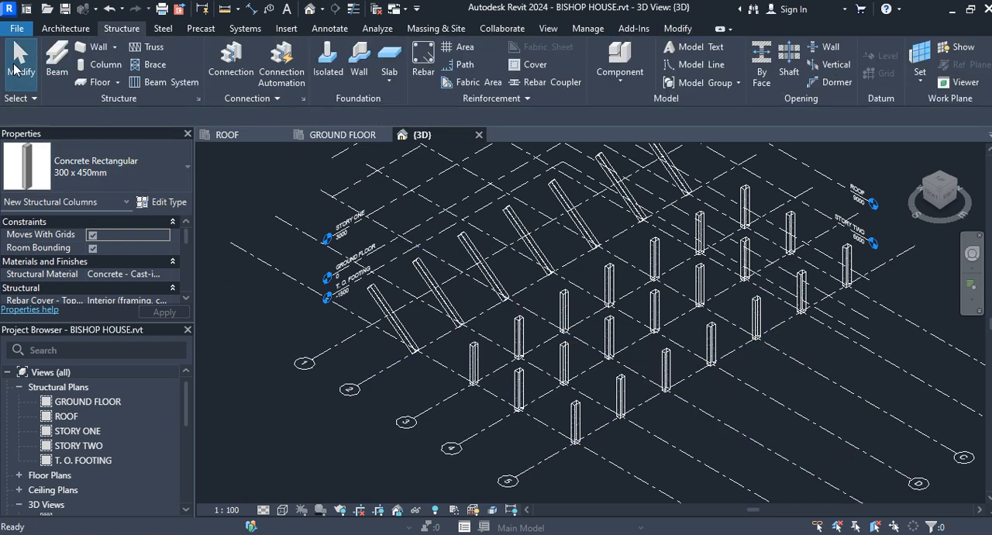
Open the STORY ONE structural plan and close the STORY TWO plan that was opened on the way
left_click(93, 433)
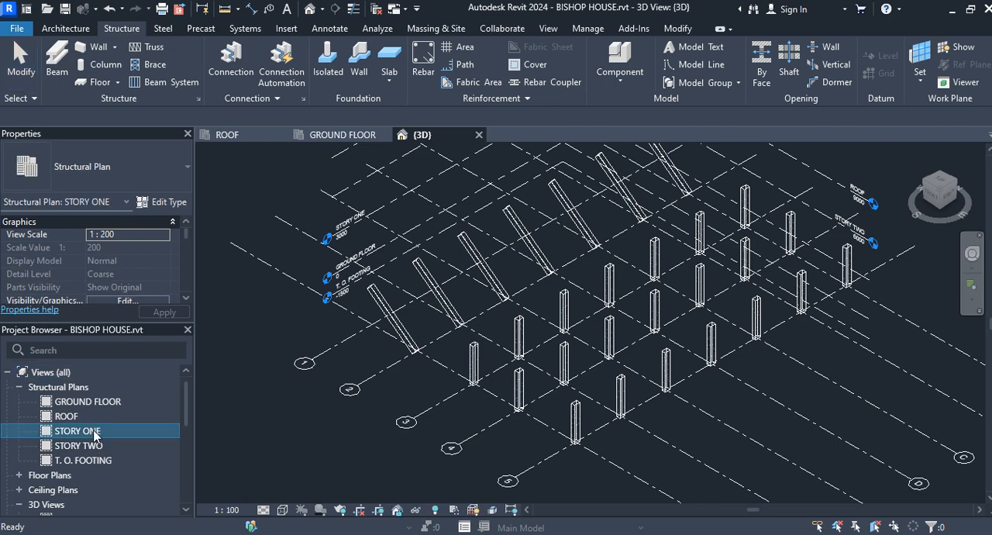
left_click(94, 433)
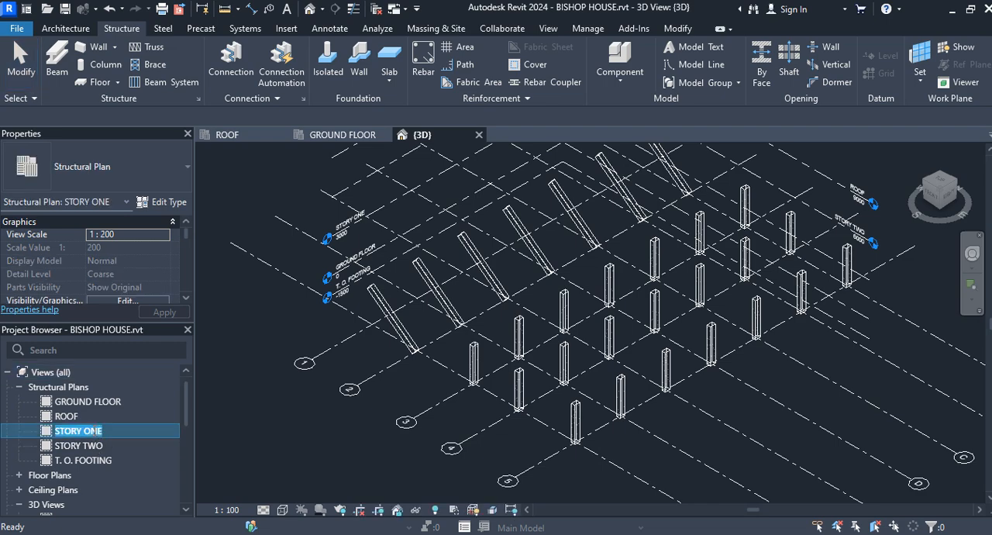
double_click(107, 432)
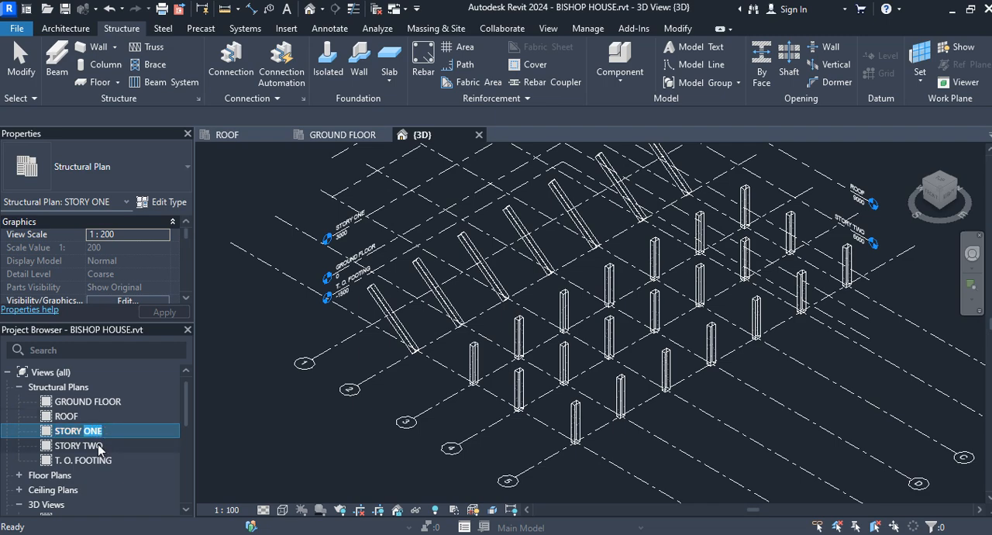
double_click(78, 446)
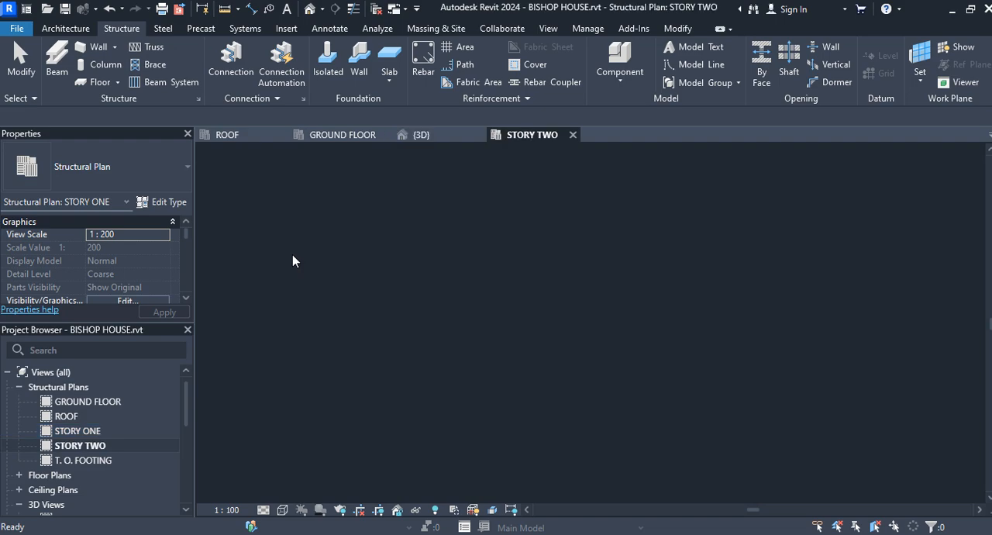
double_click(95, 431)
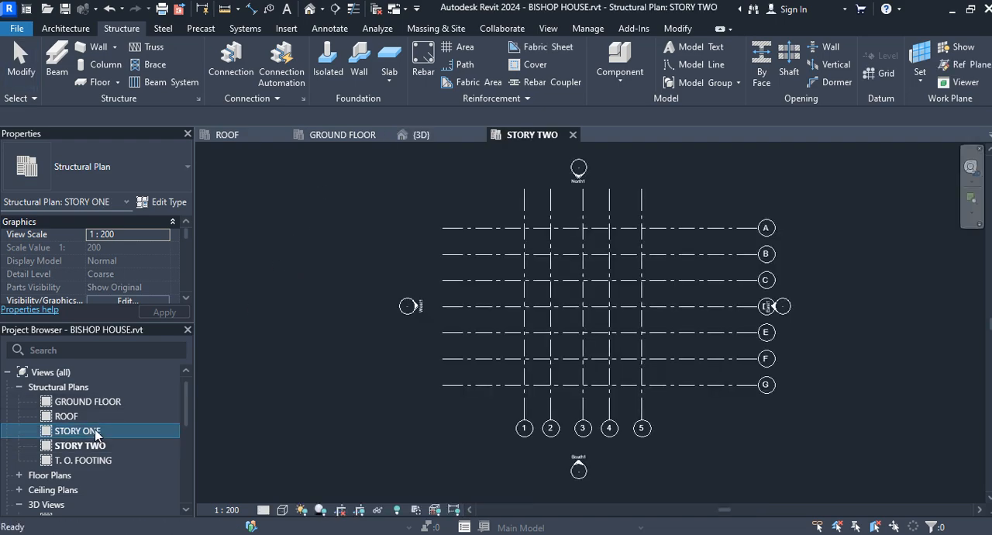
left_click(573, 136)
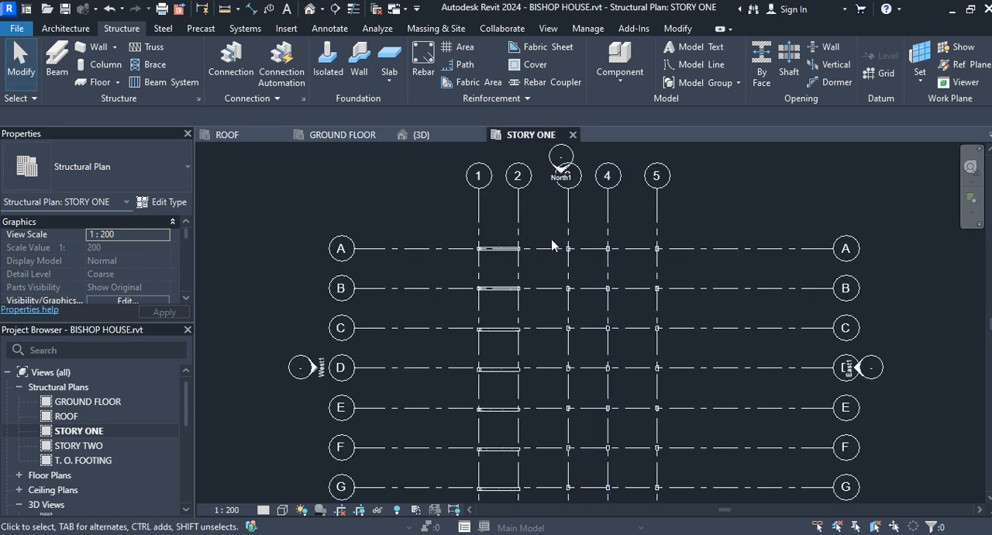
Start the Beam command in the STORY ONE plan with the columns at grids A to C in view
scroll(553, 245, "up", 3)
scroll(565, 252, "up", 2)
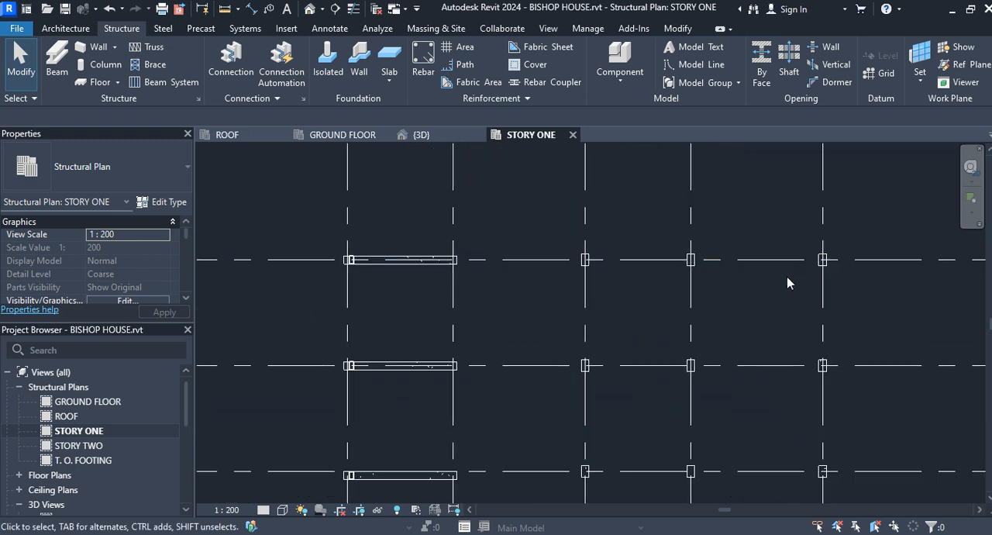
scroll(788, 283, "down", 1)
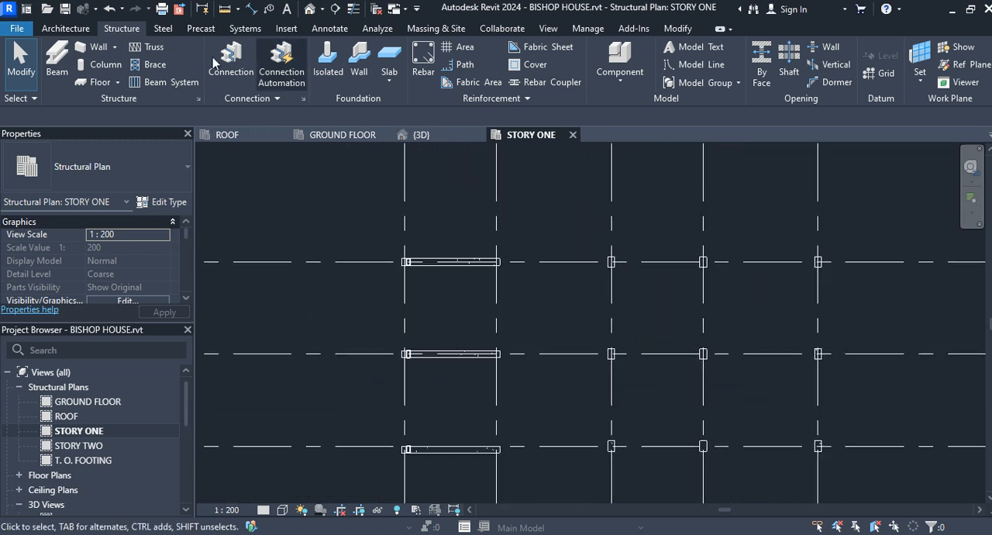
left_click(62, 64)
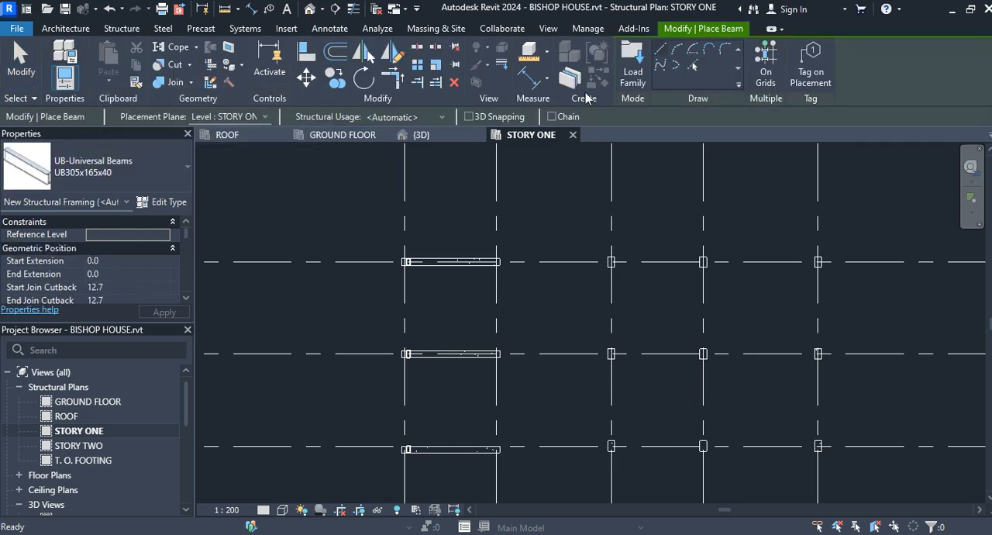
Browse the folders of the UK family library for a structural family to load
left_click(632, 60)
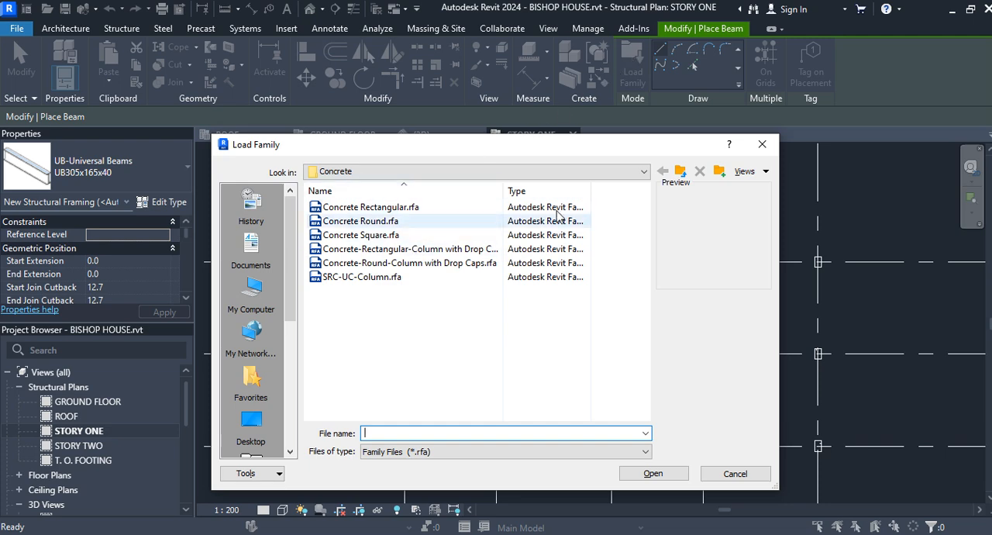
left_click(641, 171)
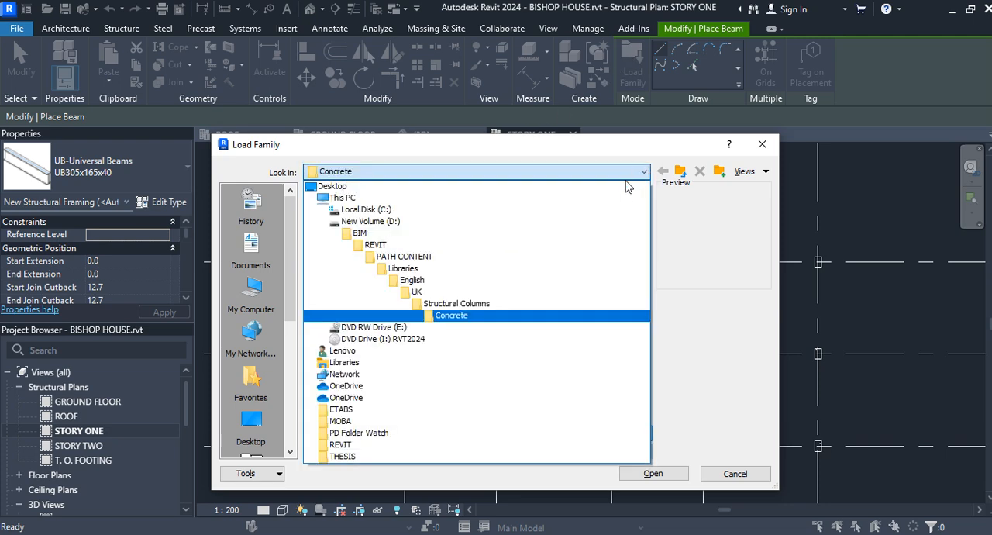
left_click(434, 293)
scroll(434, 295, "down", 2)
scroll(434, 295, "down", 7)
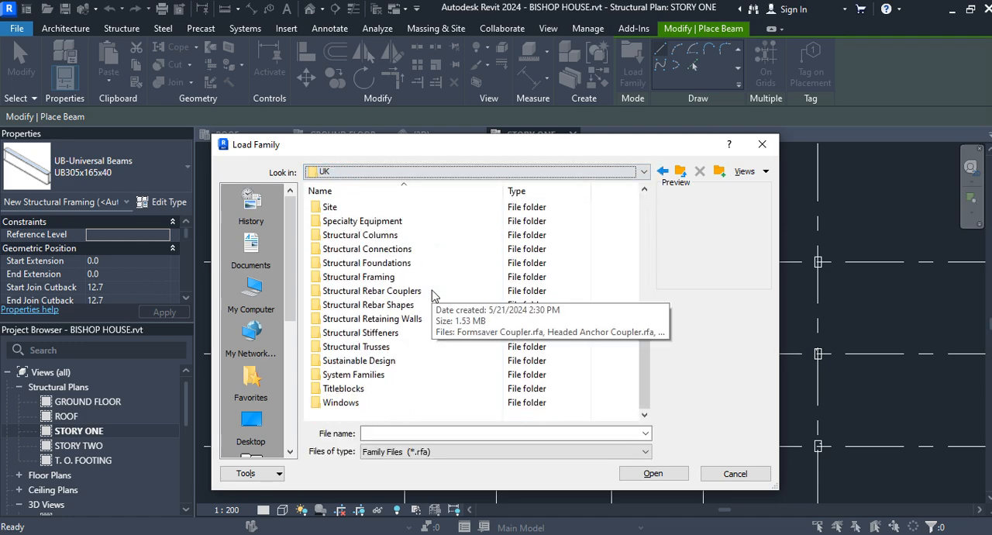
scroll(433, 295, "up", 1)
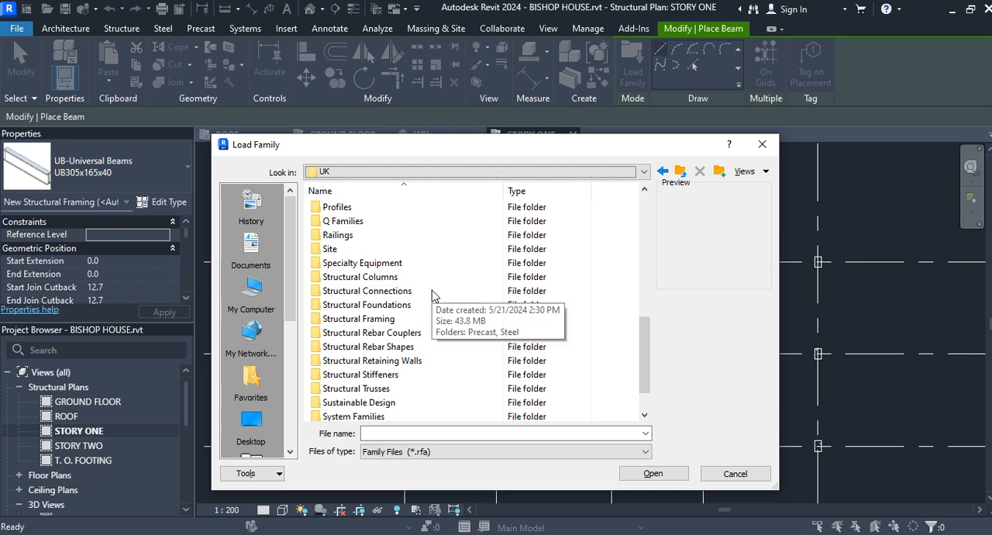
scroll(432, 295, "down", 1)
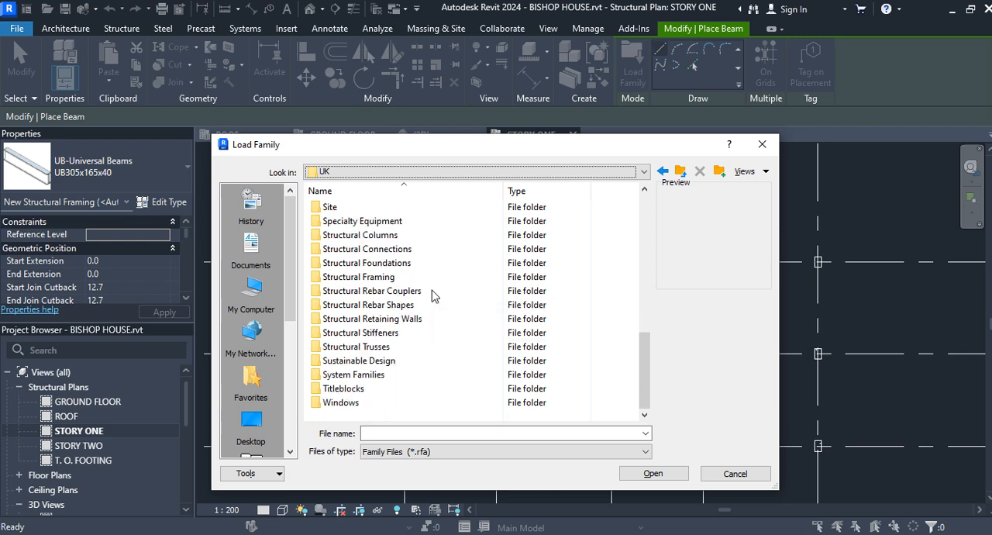
scroll(433, 295, "up", 1)
scroll(433, 296, "up", 1)
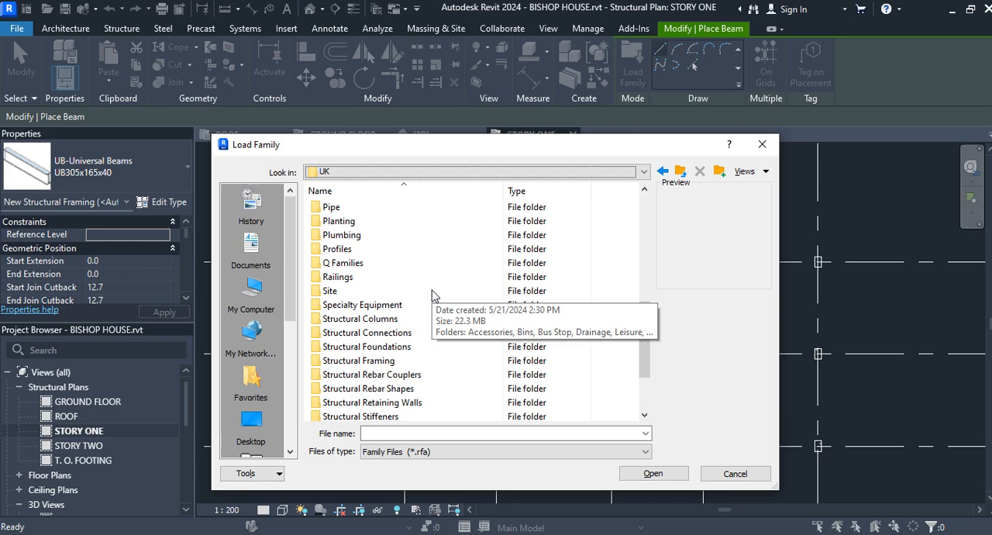
scroll(433, 295, "down", 1)
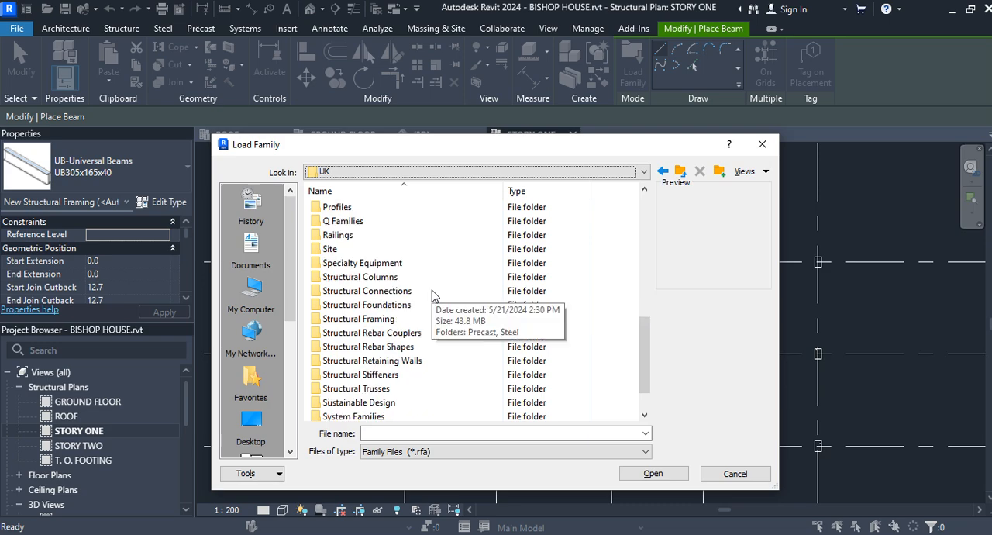
scroll(433, 295, "down", 1)
scroll(433, 296, "up", 5)
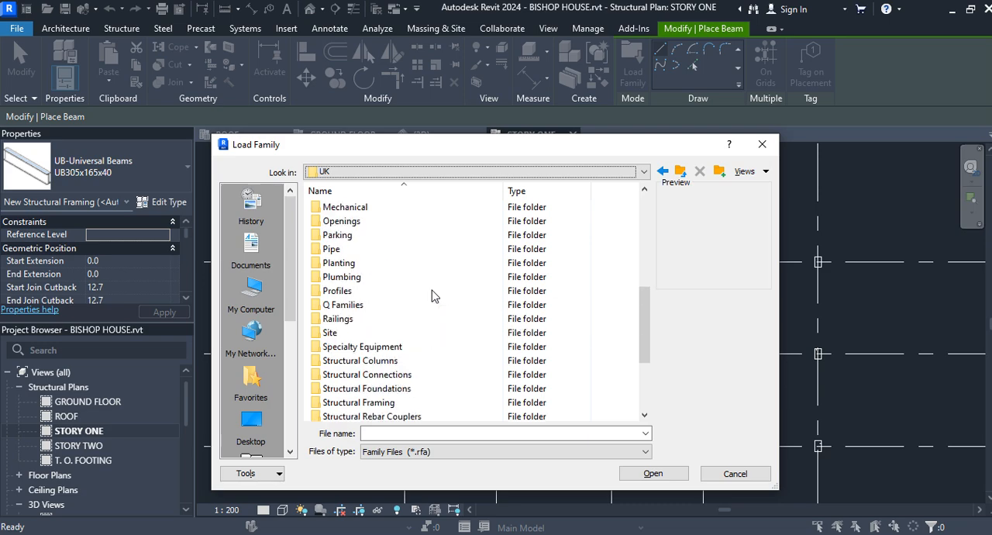
left_click(644, 172)
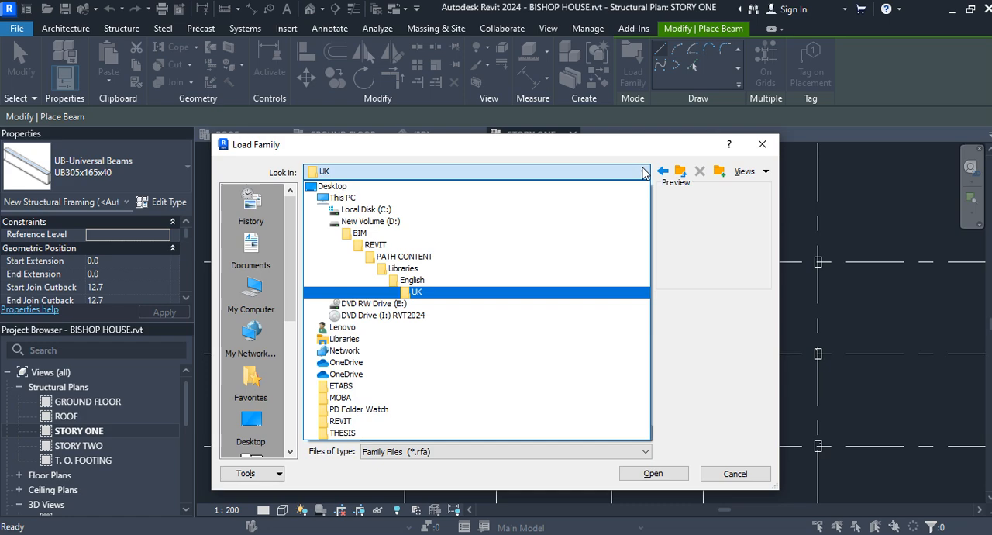
left_click(764, 146)
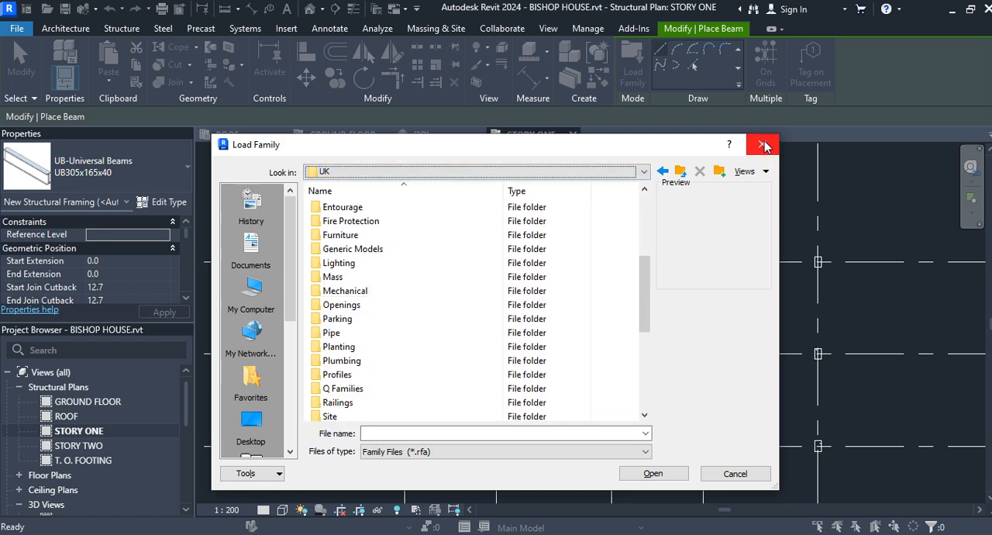
scroll(488, 245, "up", 2)
scroll(488, 246, "down", 6)
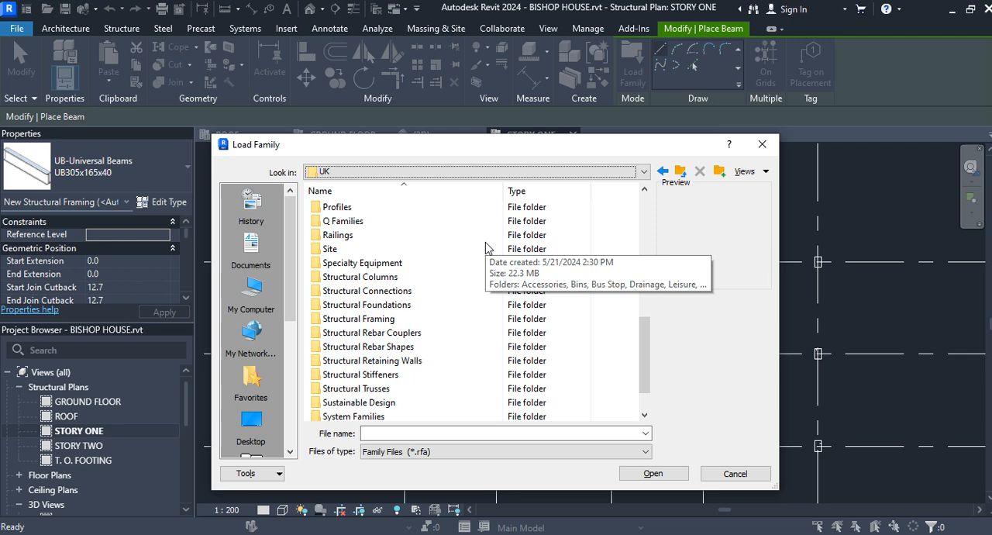
scroll(486, 246, "down", 1)
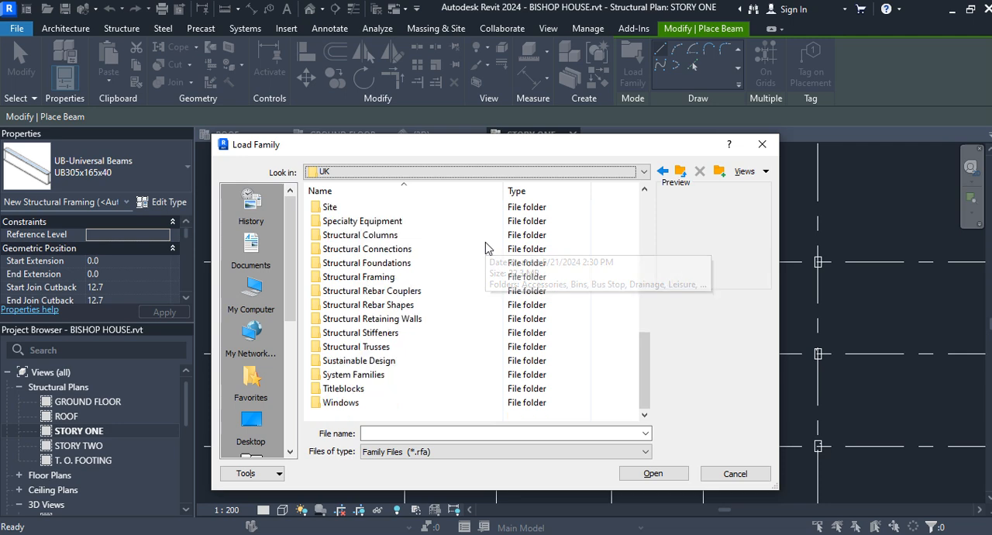
Look through the Steel structural column families, including Europe Specific, and leave the family browser without loading anything
double_click(373, 236)
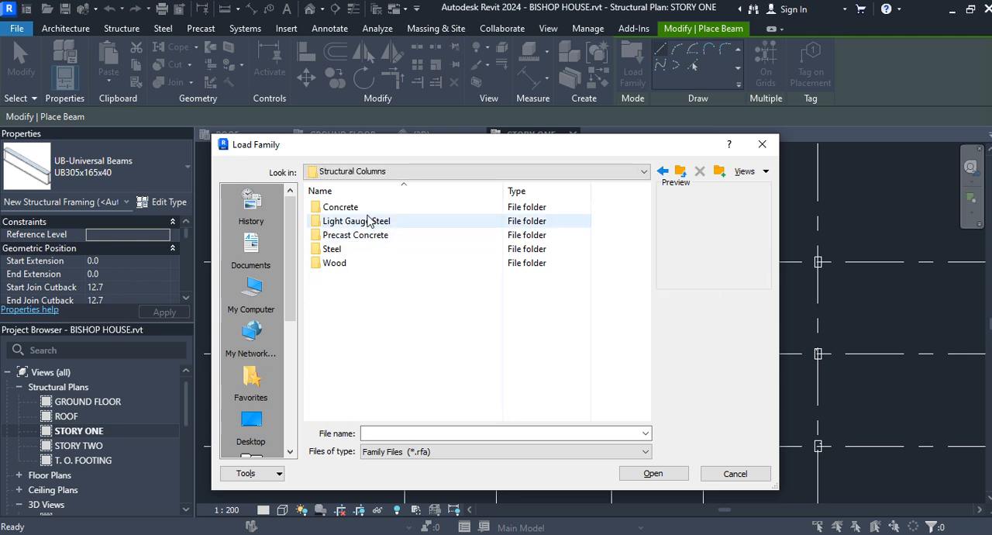
double_click(352, 250)
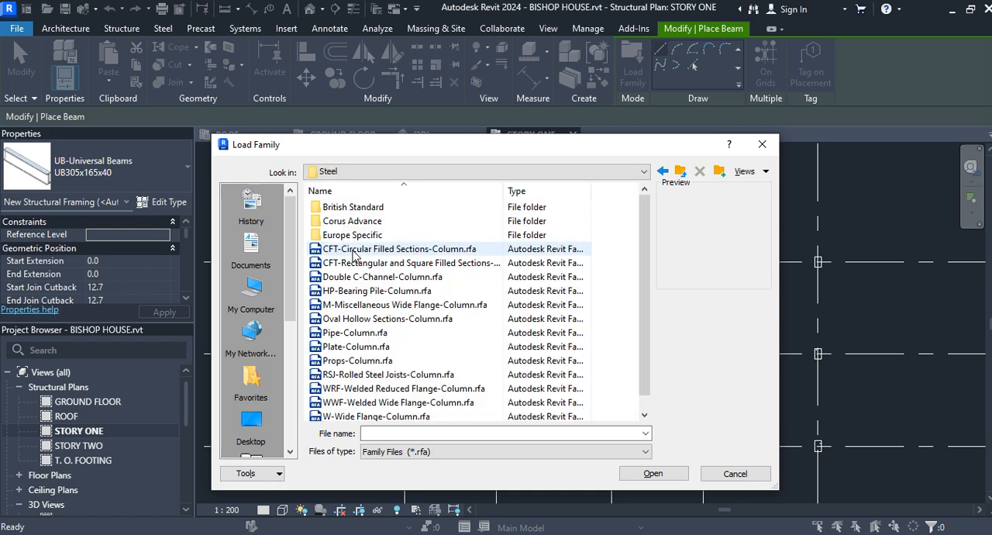
scroll(378, 267, "down", 1)
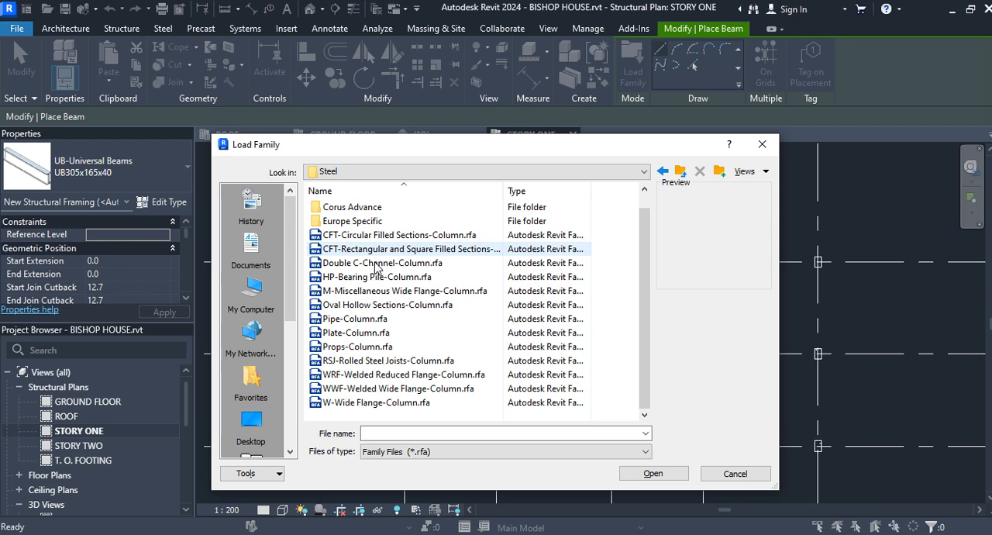
left_click(365, 223)
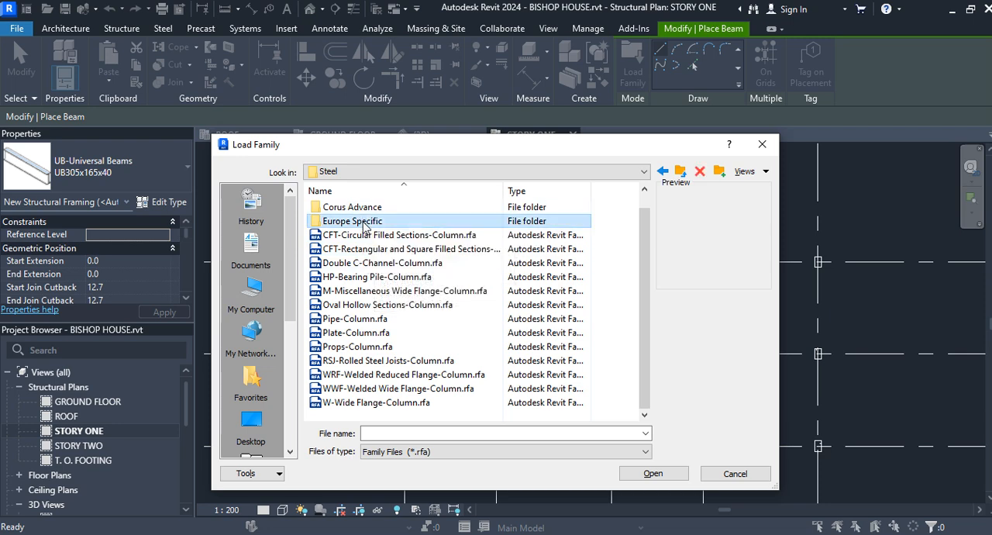
double_click(364, 223)
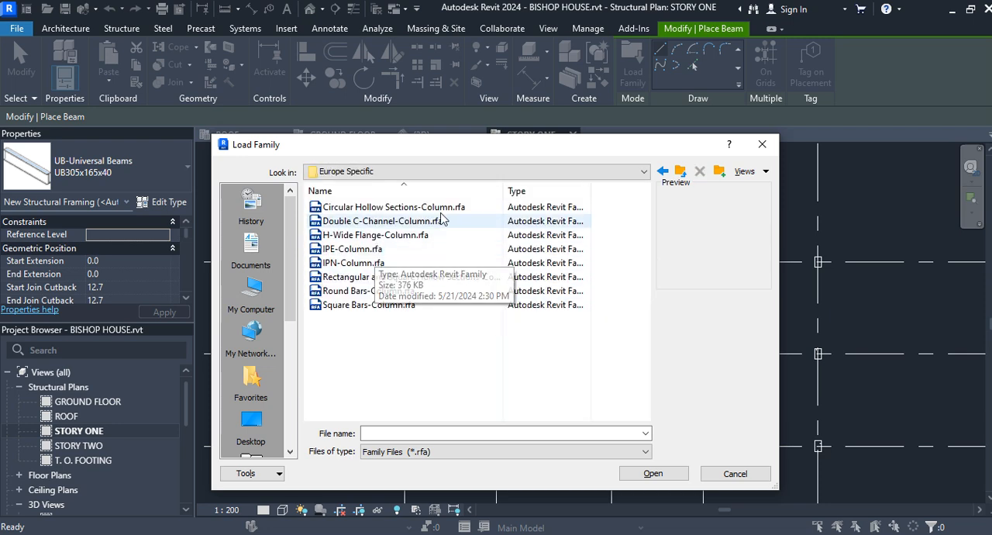
left_click(763, 145)
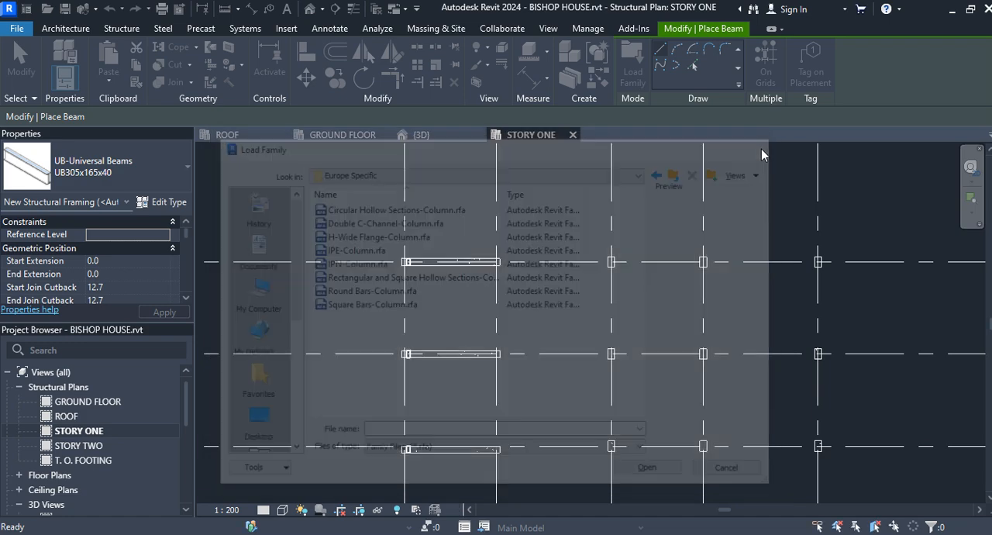
Place chained 300 x 600mm M_Concrete-Rectangular Beam segments along grid A from grid 5 through grids 4 and 3 to grid 1, then end placement
left_click(176, 173)
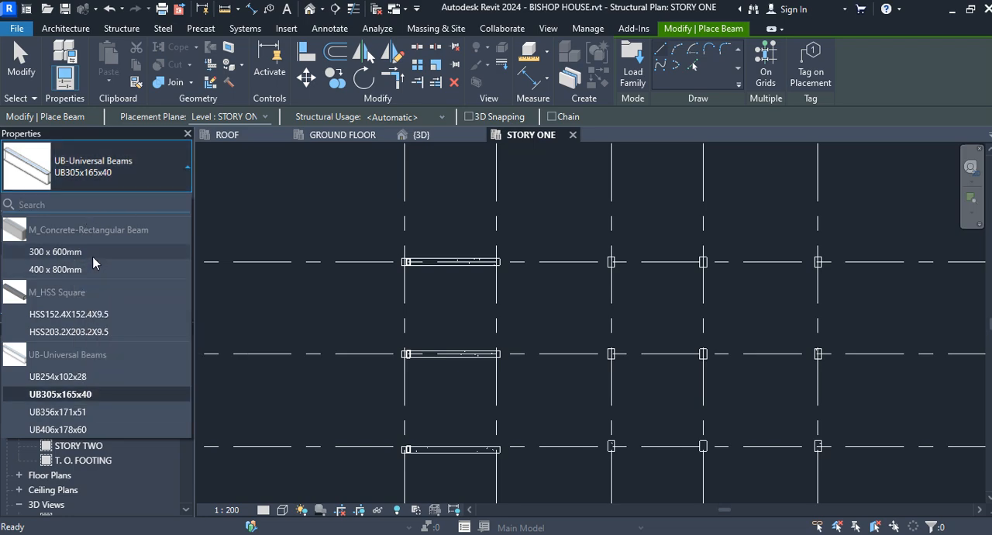
mouse_move(93, 257)
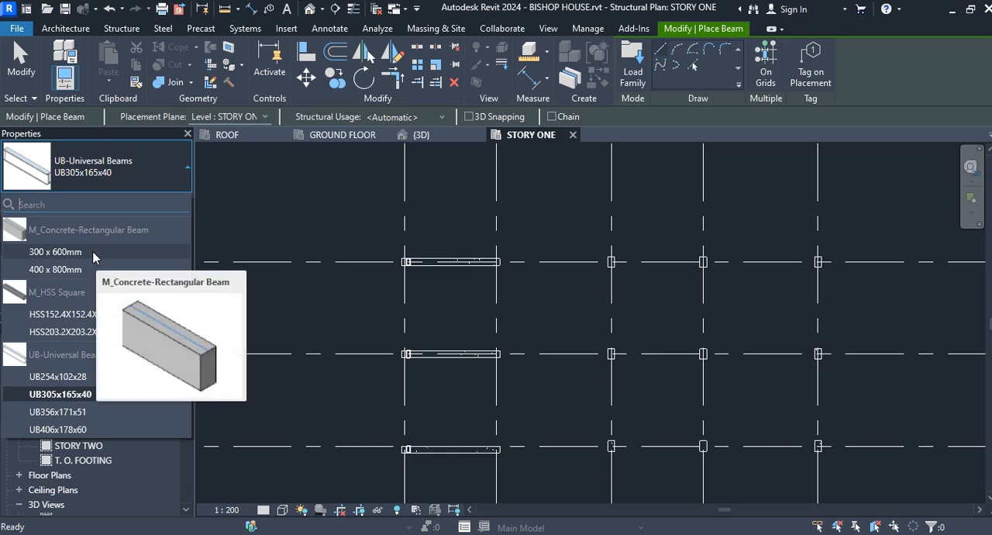
left_click(93, 252)
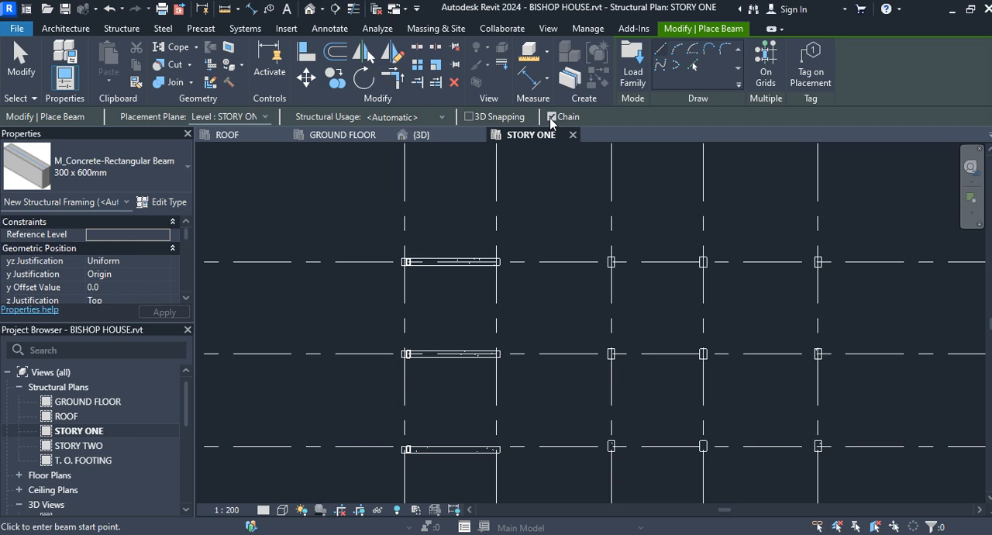
left_click(818, 262)
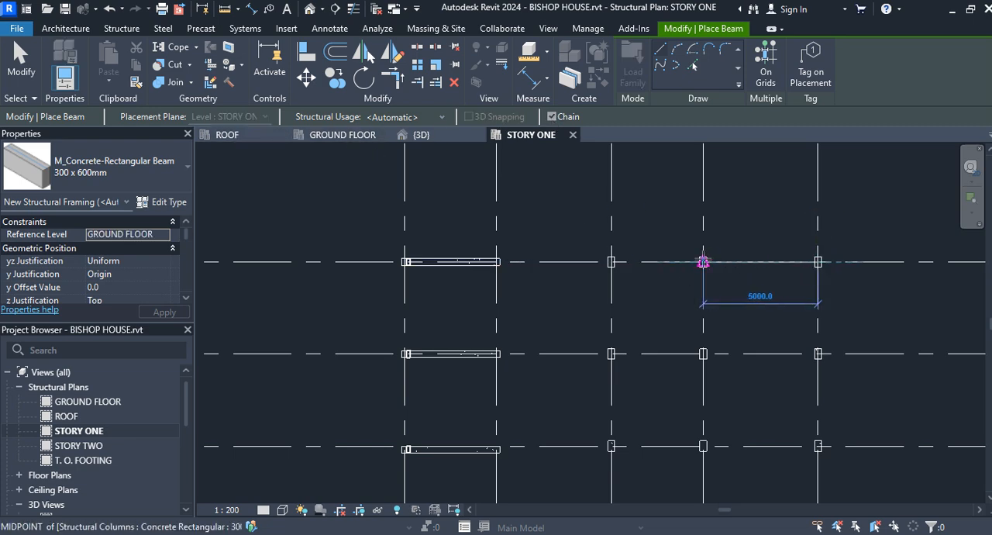
left_click(703, 262)
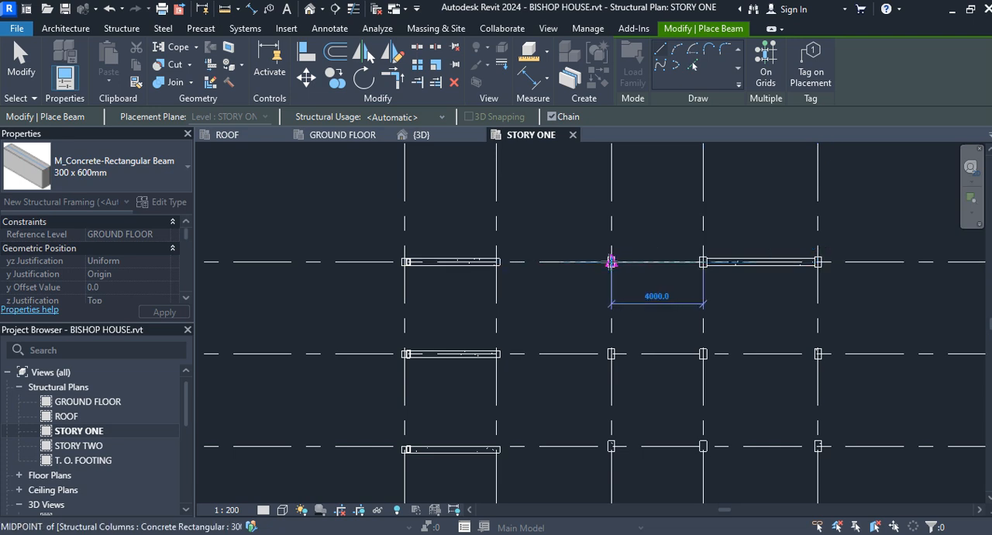
left_click(612, 263)
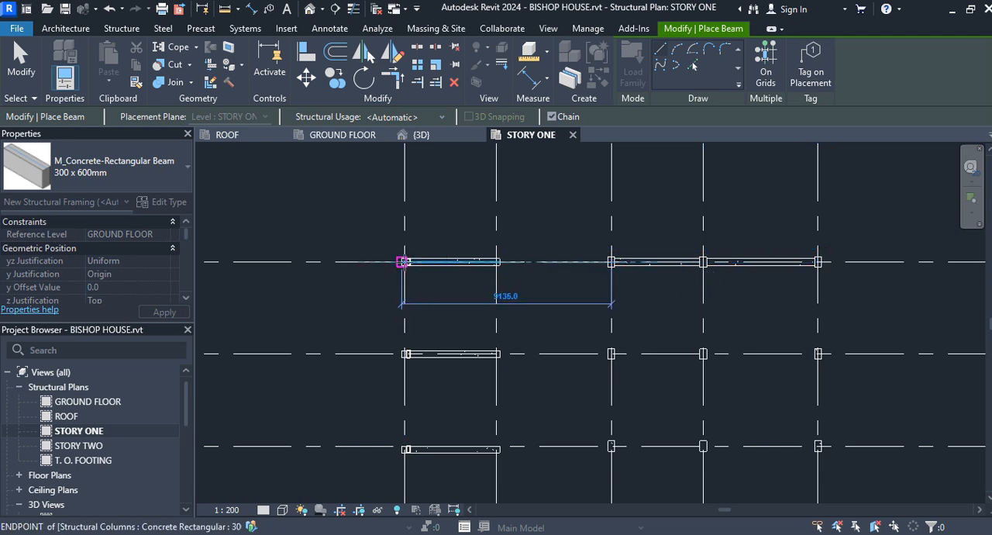
left_click(402, 262)
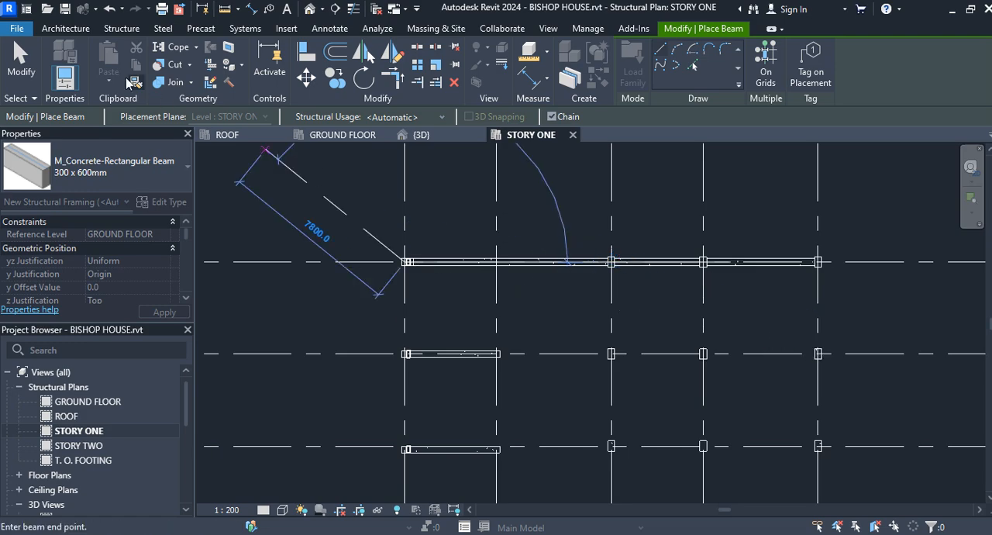
left_click(21, 60)
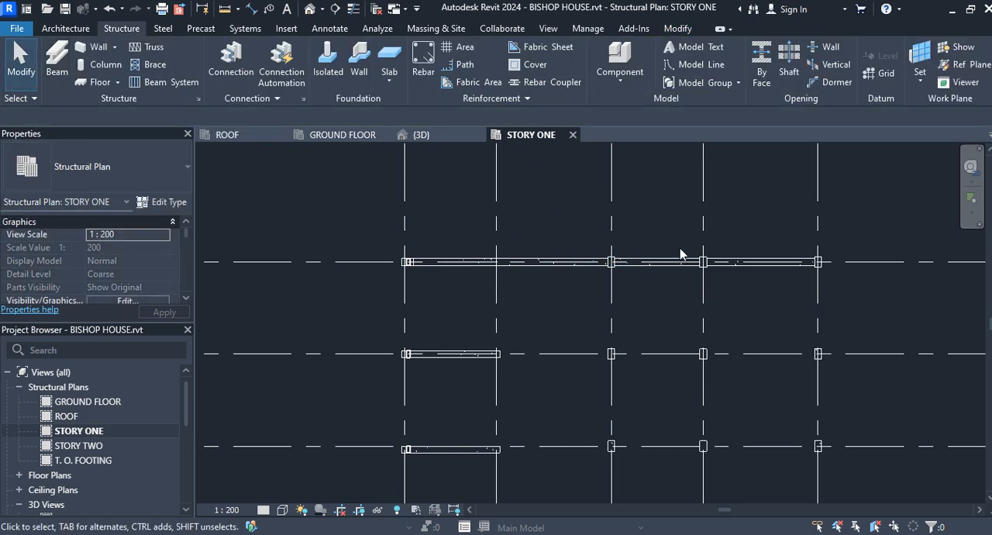
Place chained 300 x 600mm concrete rectangular beams with Tag on Placement along grid B, from grid 5 through grids 4, 3 and 2 to grid 1
left_click(56, 60)
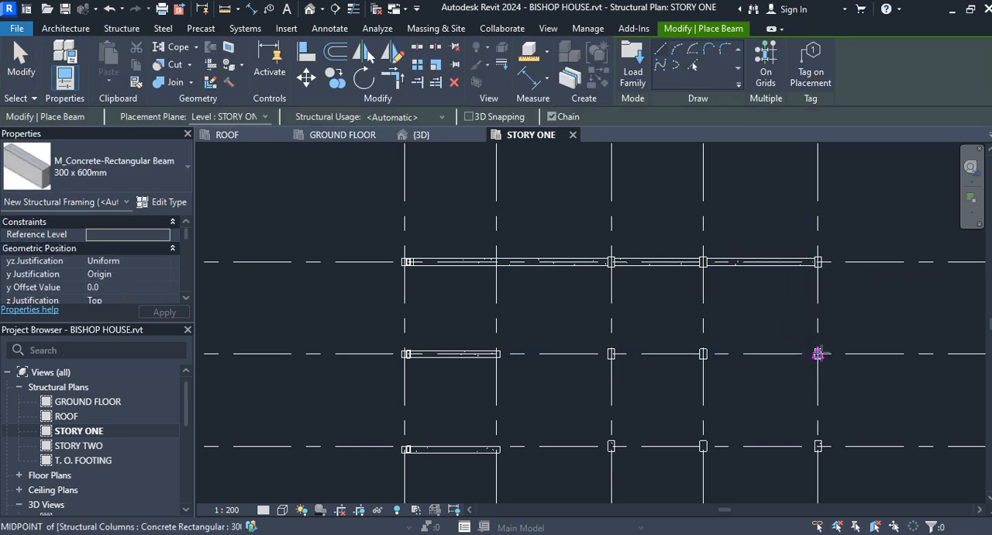
left_click(811, 69)
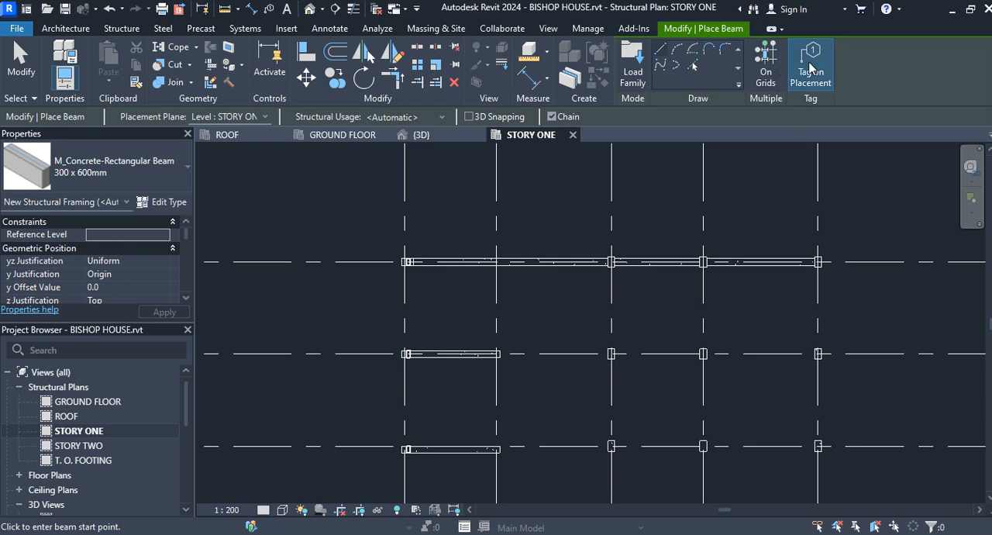
left_click(818, 353)
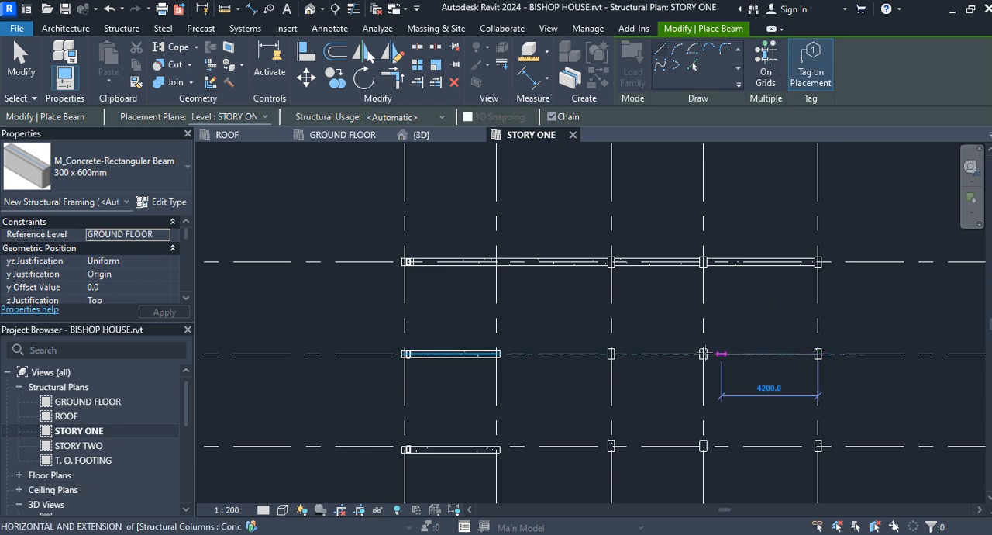
left_click(703, 354)
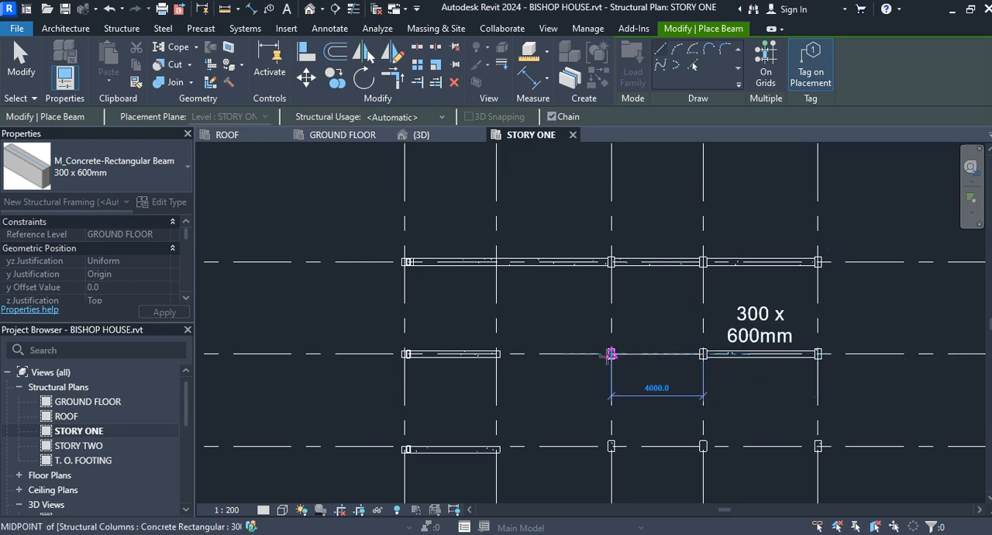
left_click(612, 353)
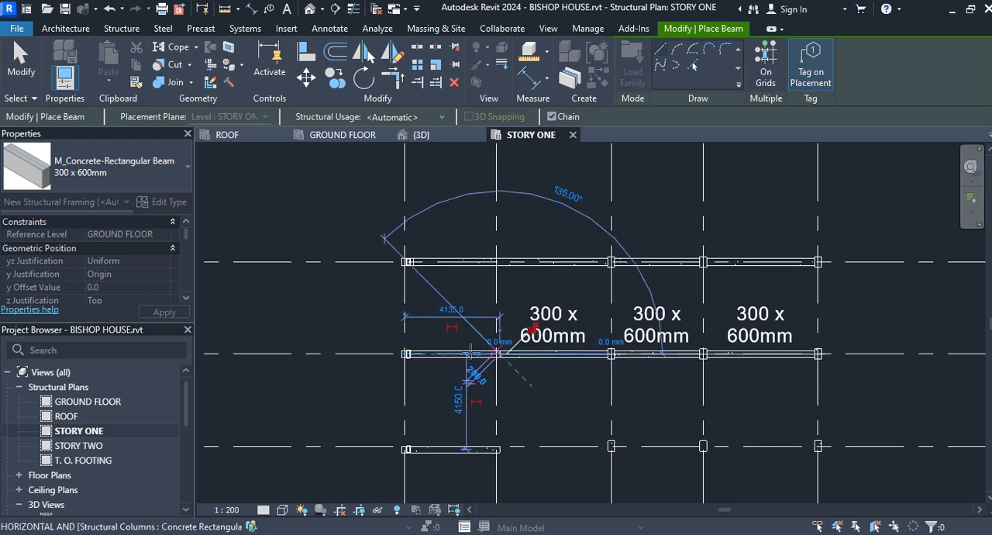
left_click(405, 354)
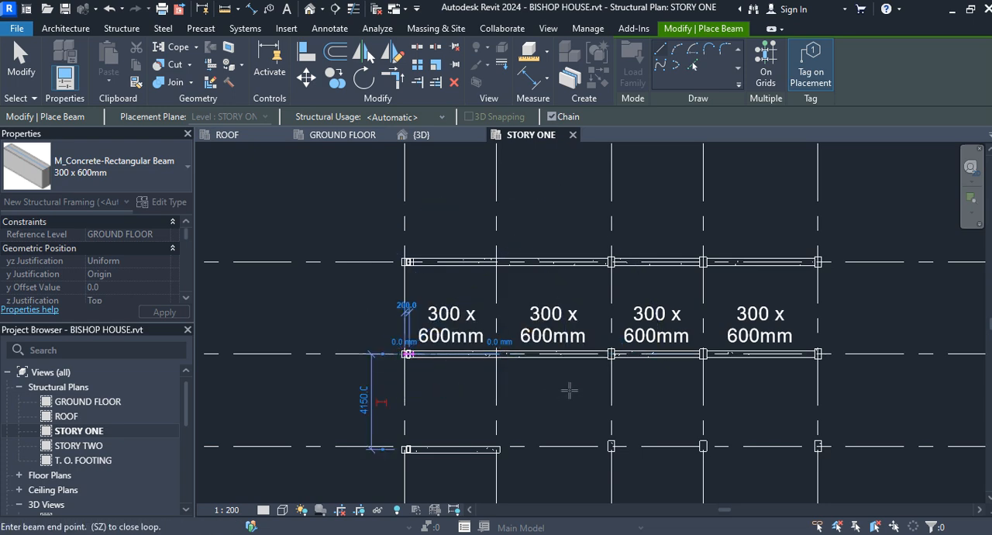
scroll(535, 380, "down", 3)
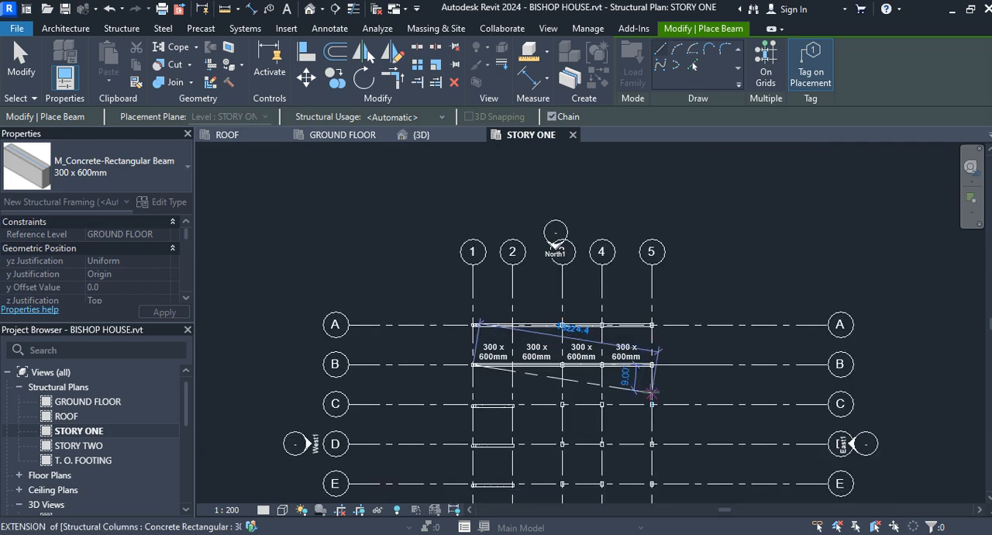
left_click(21, 62)
scroll(601, 318, "up", 5)
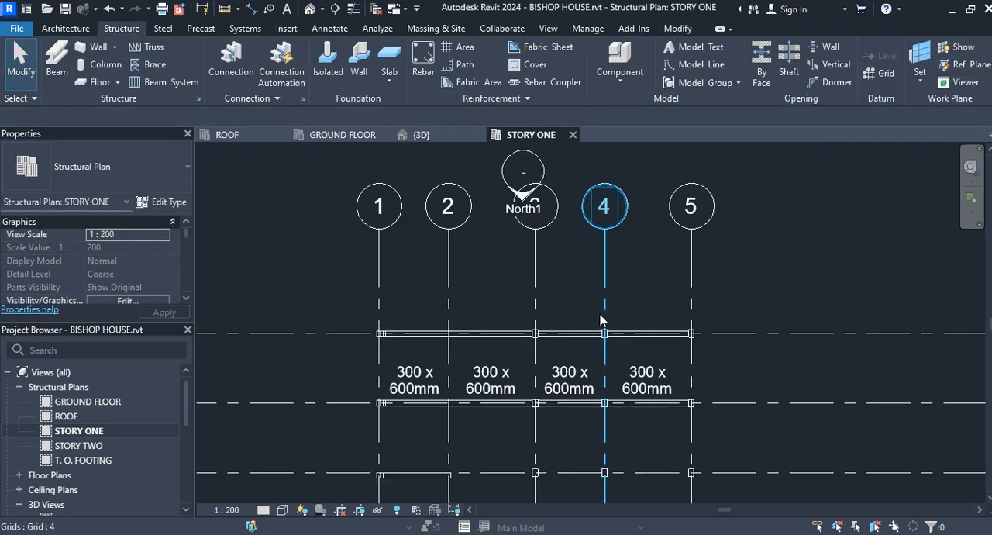
left_click(657, 347)
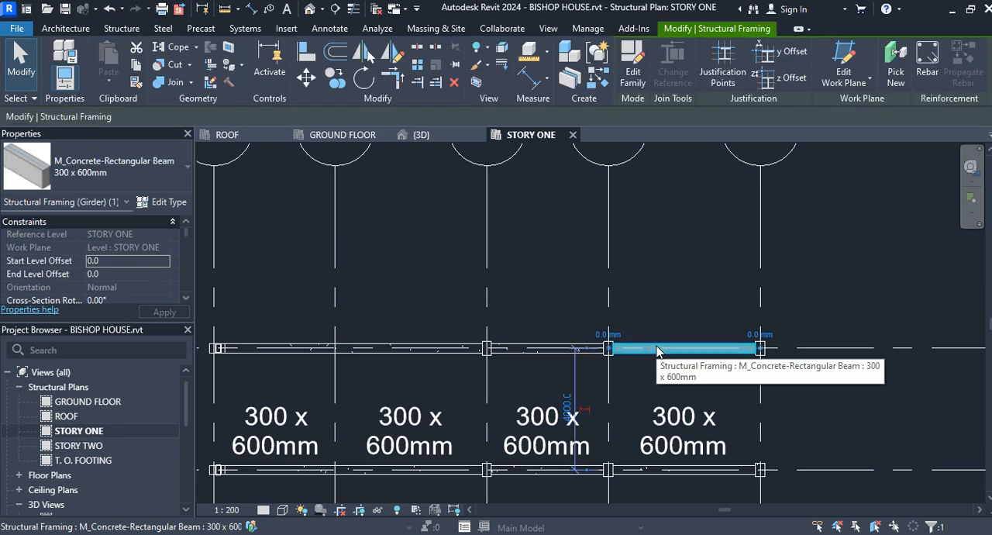
scroll(656, 351, "down", 4)
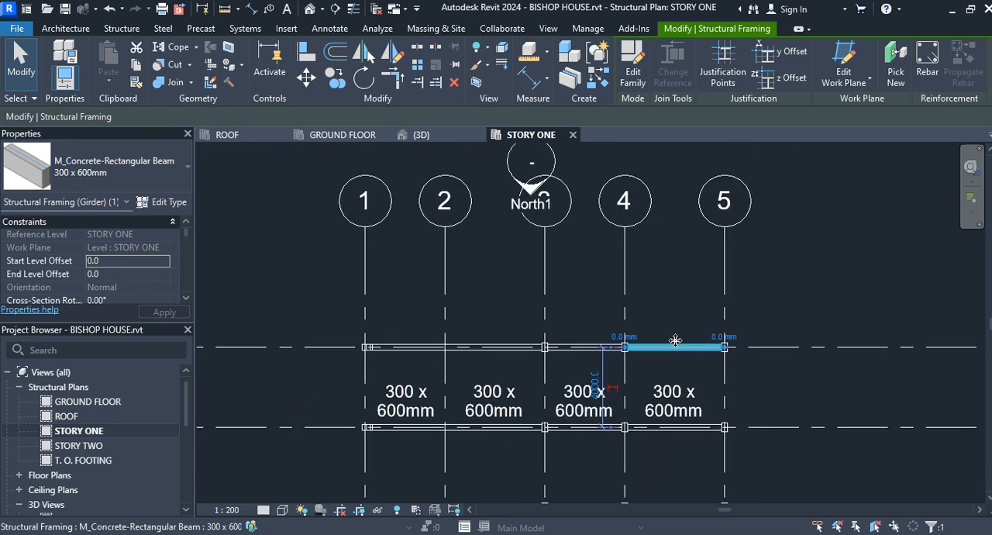
middle_click_drag(675, 388, 711, 279)
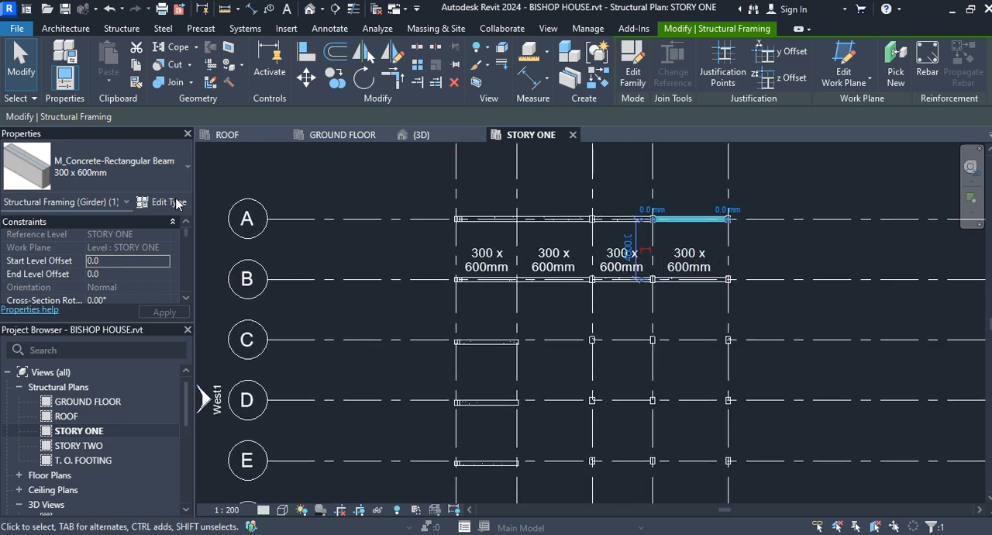
left_click(34, 72)
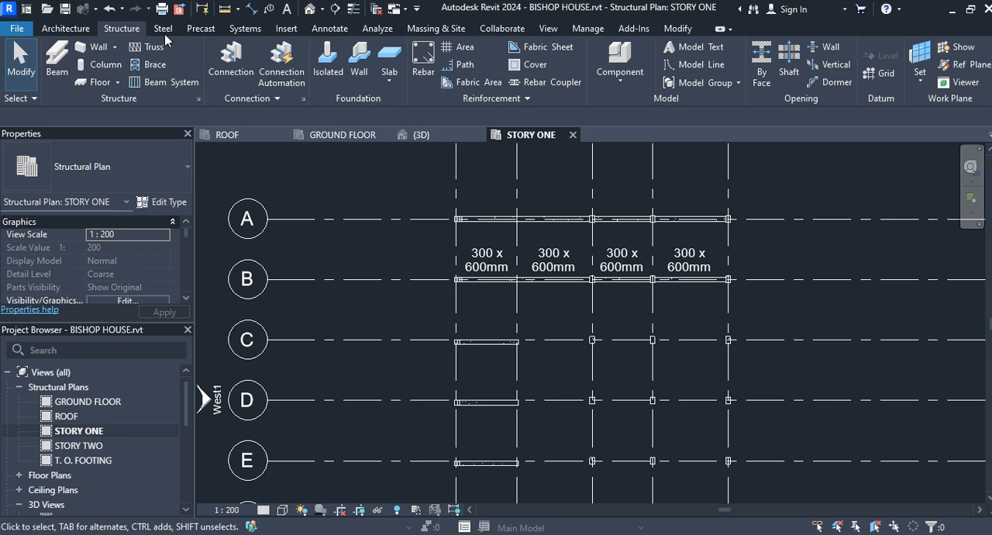
Place chained, tagged 300 x 600mm concrete beams along grid C from grid 5 through grids 4 and 3 to the slanted column at grid 1
key("b")
key("m")
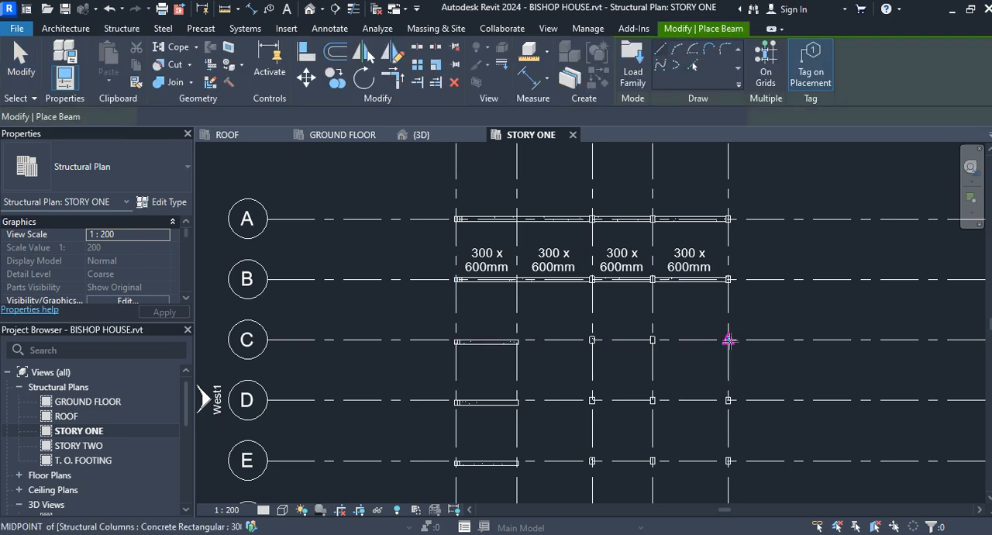
left_click(728, 340)
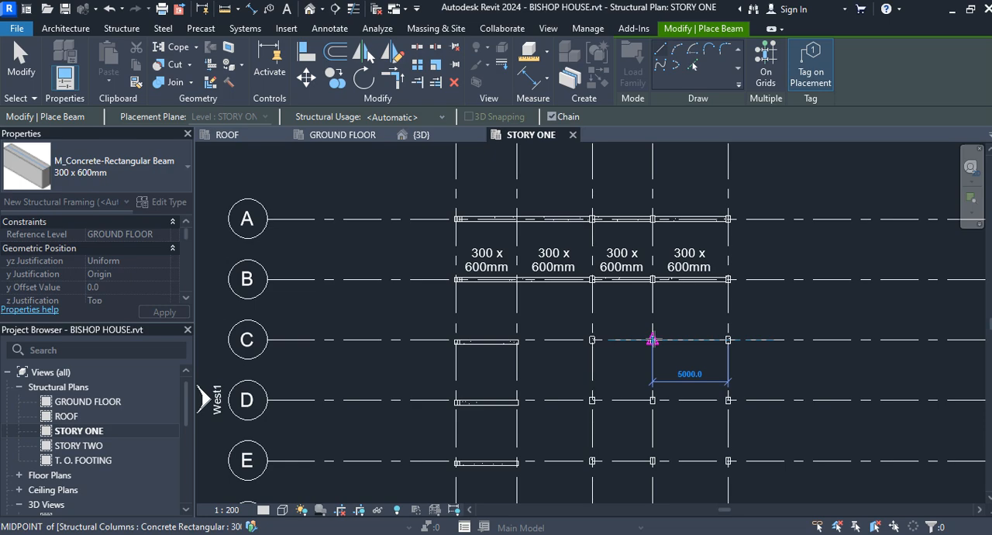
left_click(653, 340)
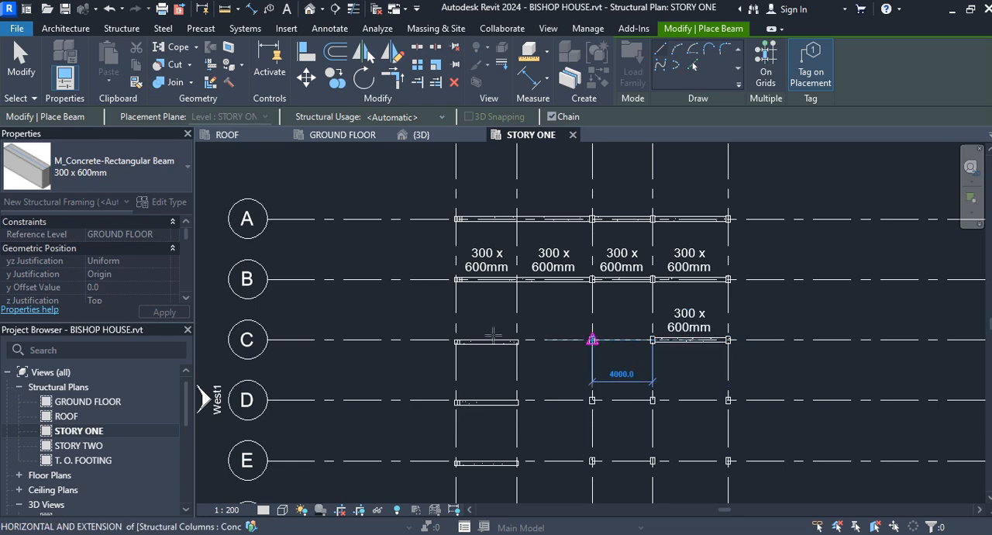
left_click(592, 339)
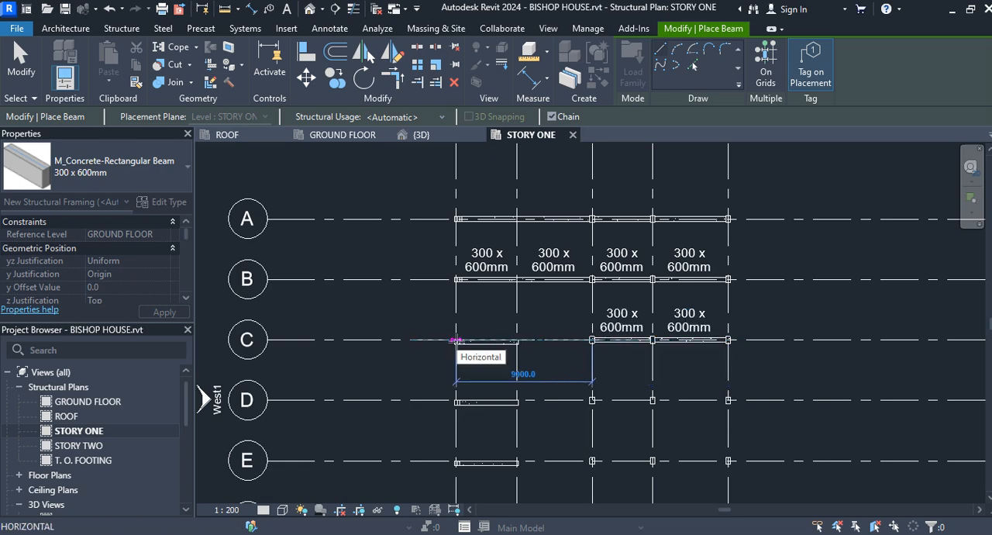
scroll(456, 340, "up", 5)
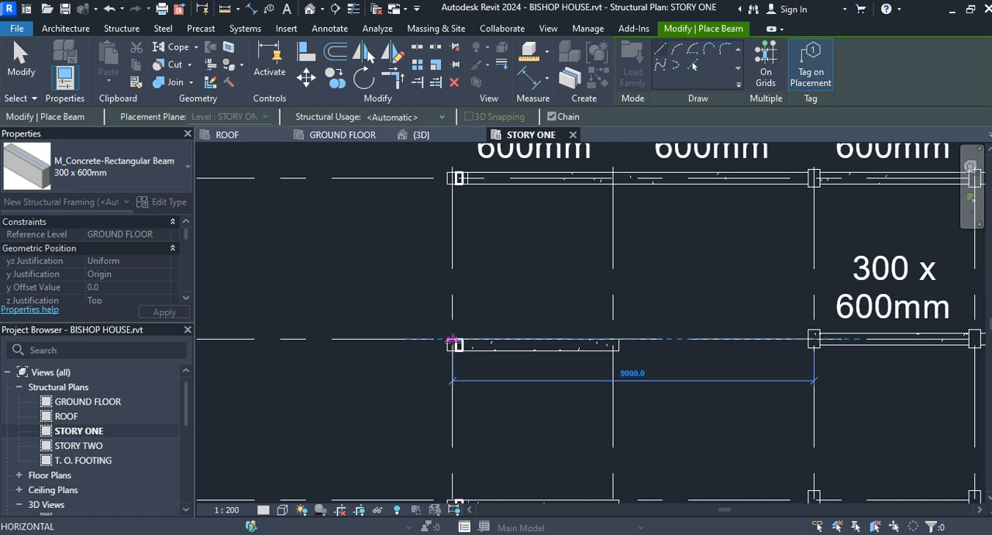
left_click(456, 341)
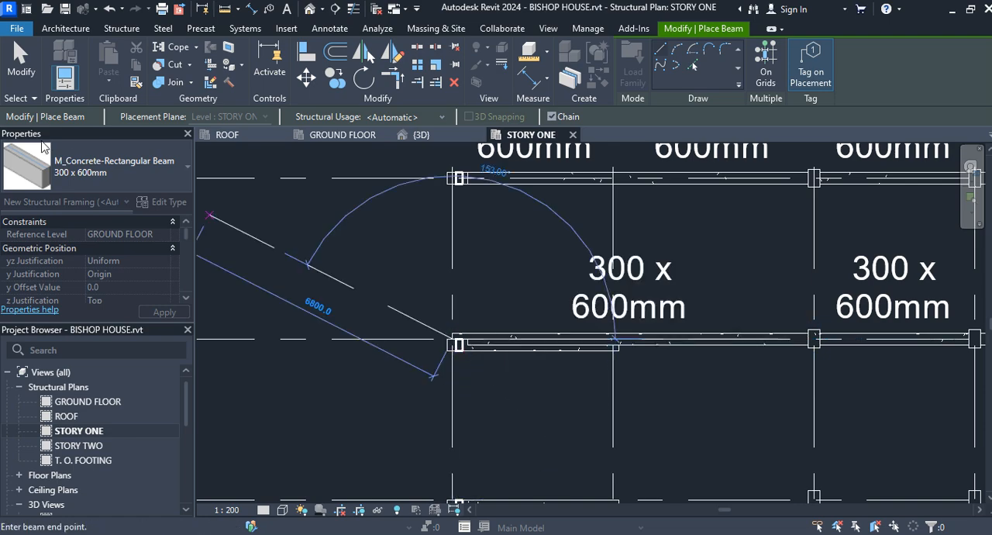
left_click(16, 69)
Place chained, tagged 300 x 600mm concrete beams along grid D from grid 5 through grids 4 and 3 to grid 1, then end placement
scroll(595, 441, "down", 4)
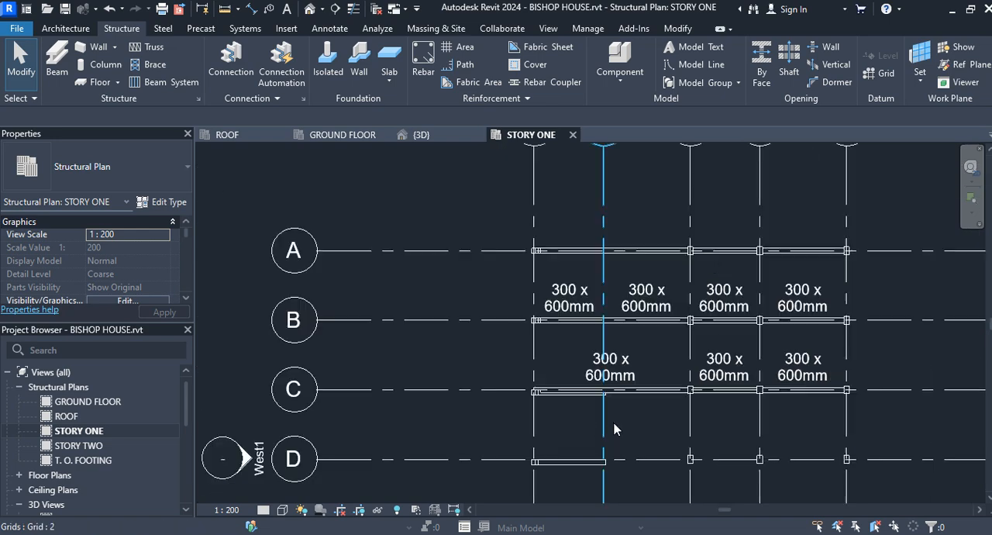
middle_click_drag(674, 426, 572, 215)
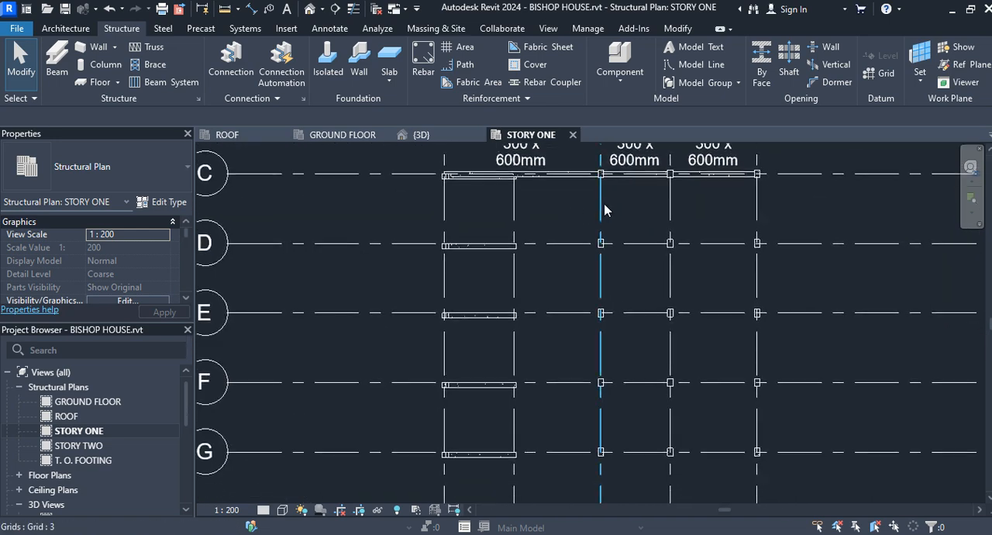
scroll(744, 283, "up", 1)
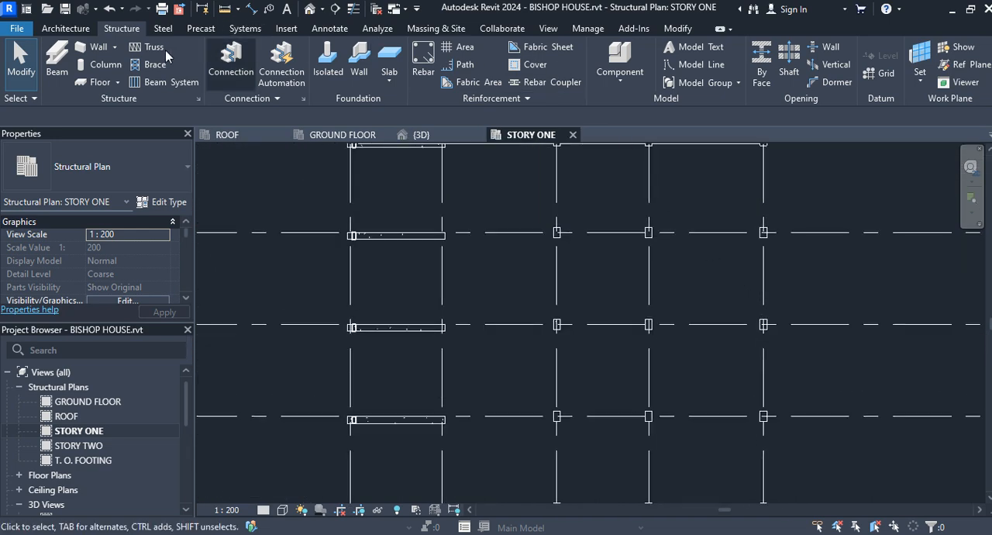
left_click(61, 60)
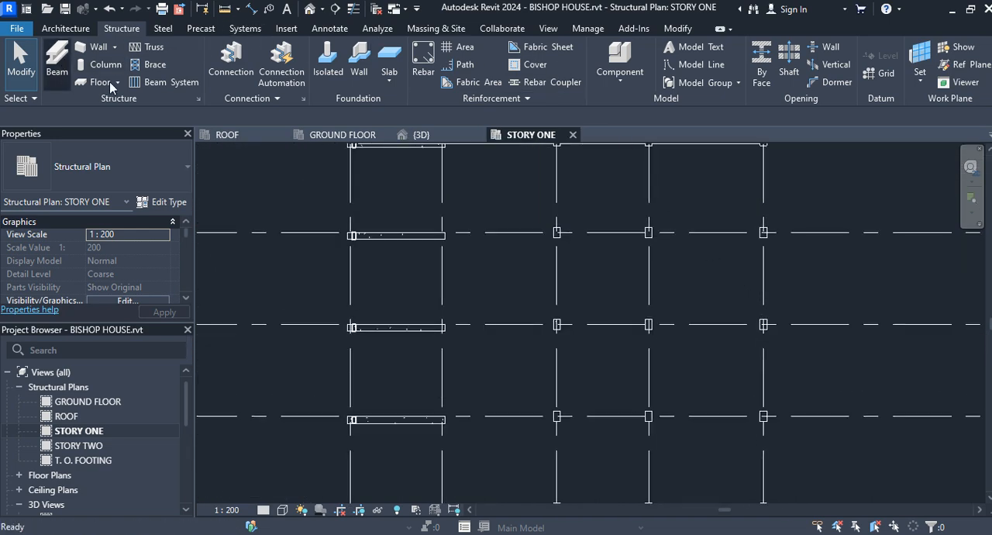
left_click(763, 232)
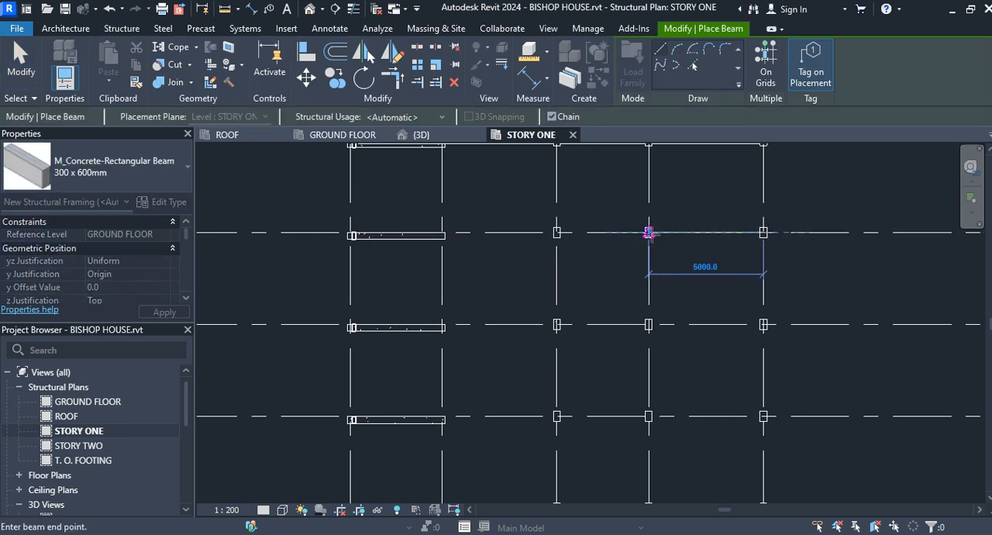
left_click(649, 232)
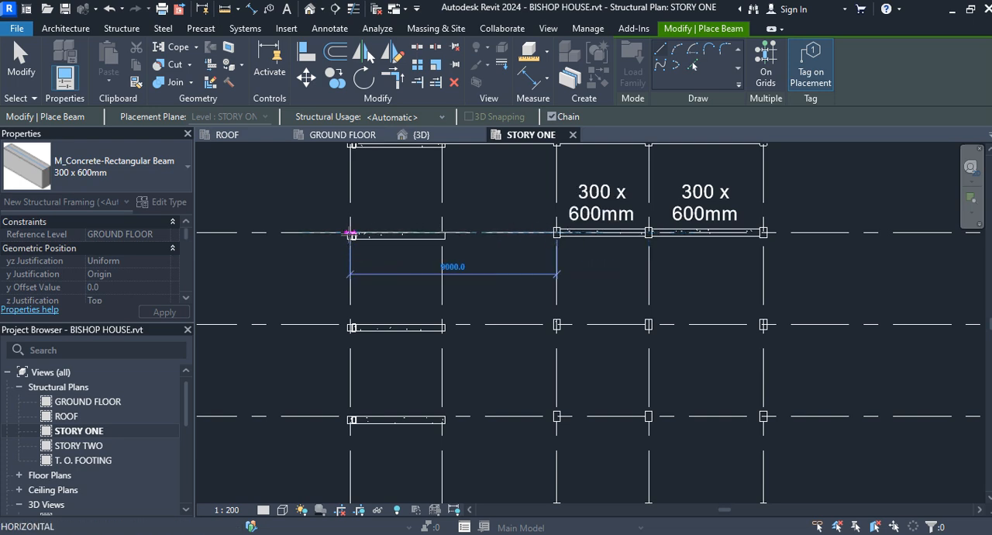
left_click(350, 233)
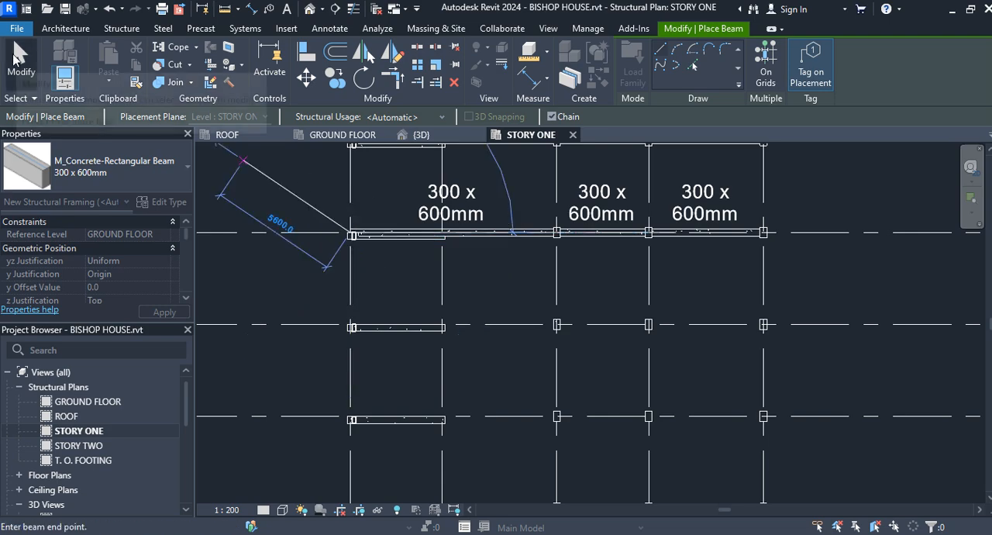
left_click(19, 58)
Add chained, tagged 300 x 600mm concrete beams along grid E from grid 5 through grids 4 and 3 to the slanted column near grid 1
scroll(702, 326, "down", 2)
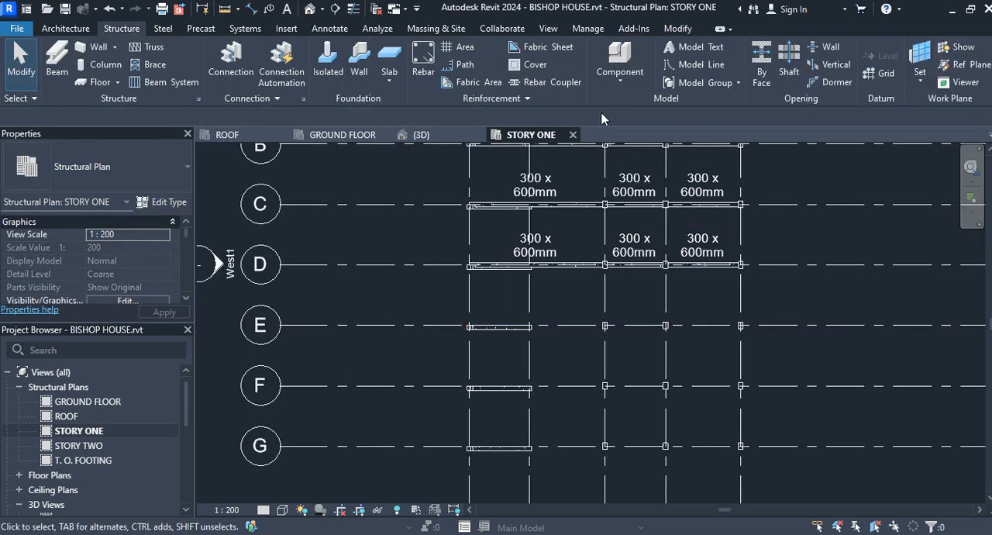
left_click(741, 326)
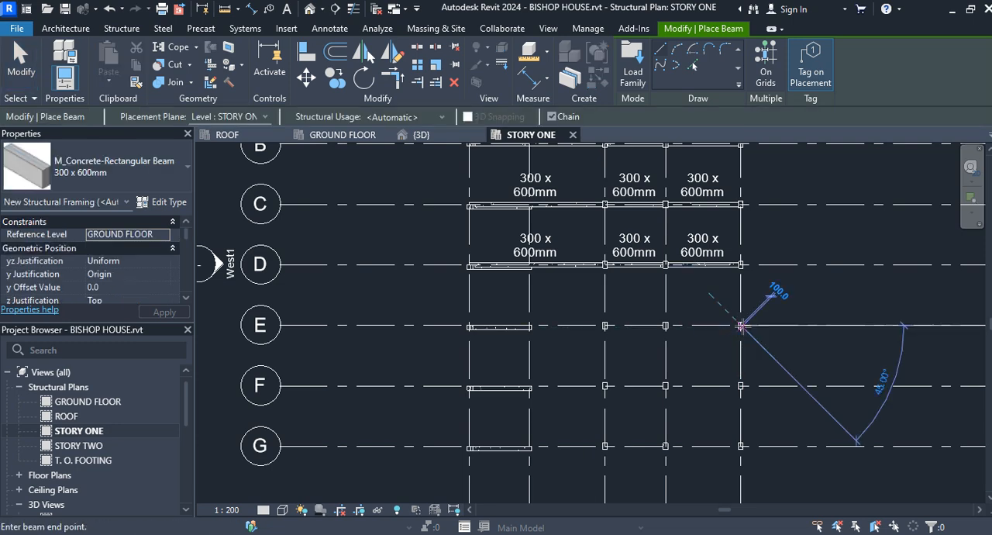
left_click(665, 326)
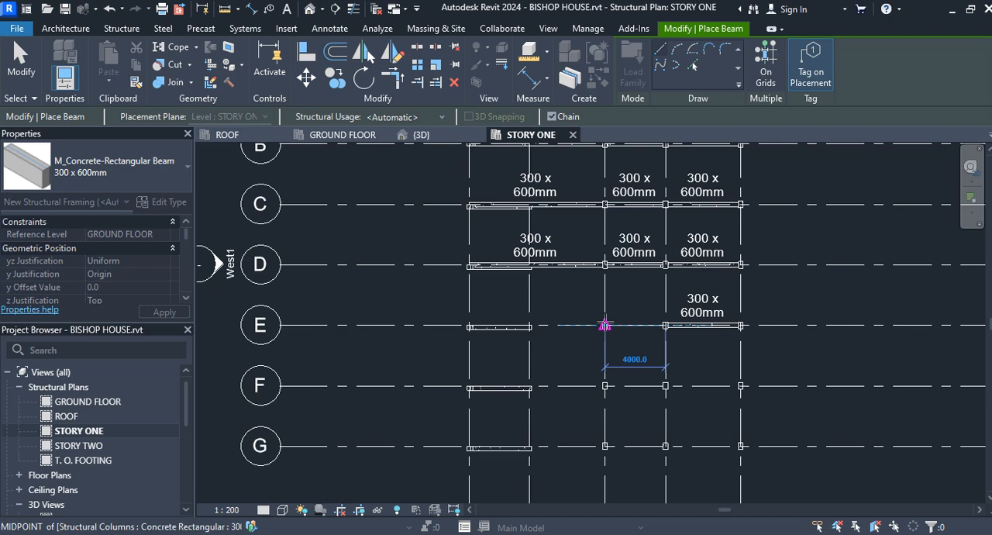
left_click(605, 326)
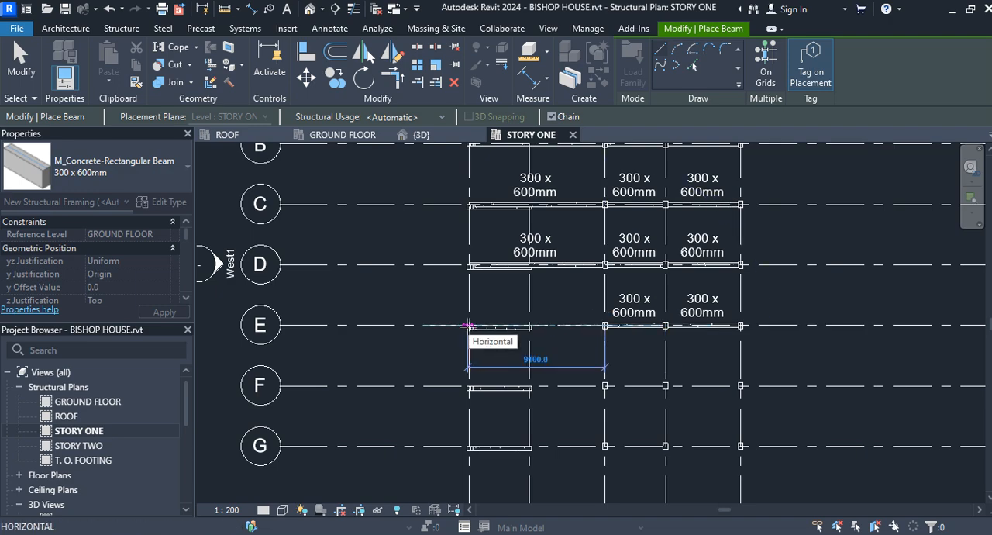
scroll(470, 325, "up", 5)
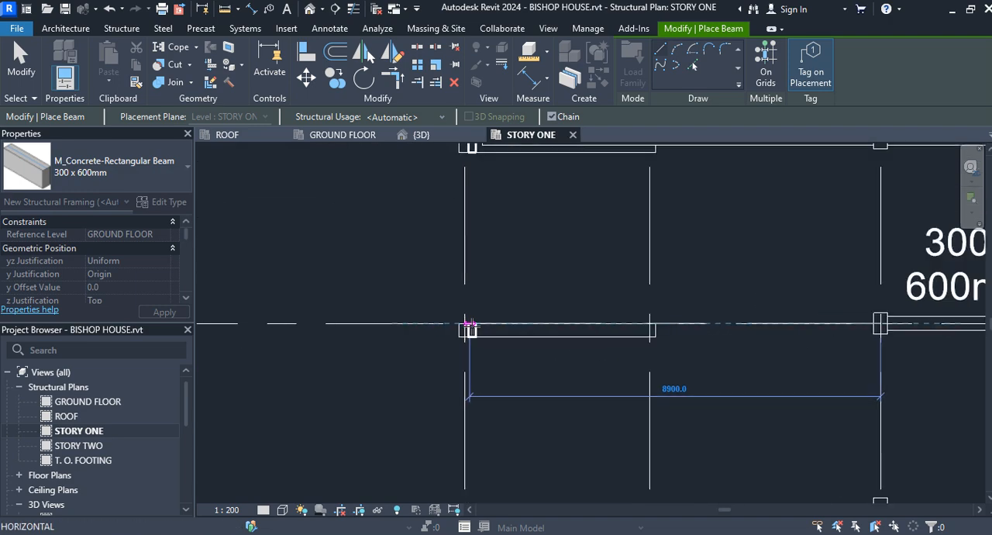
left_click(470, 326)
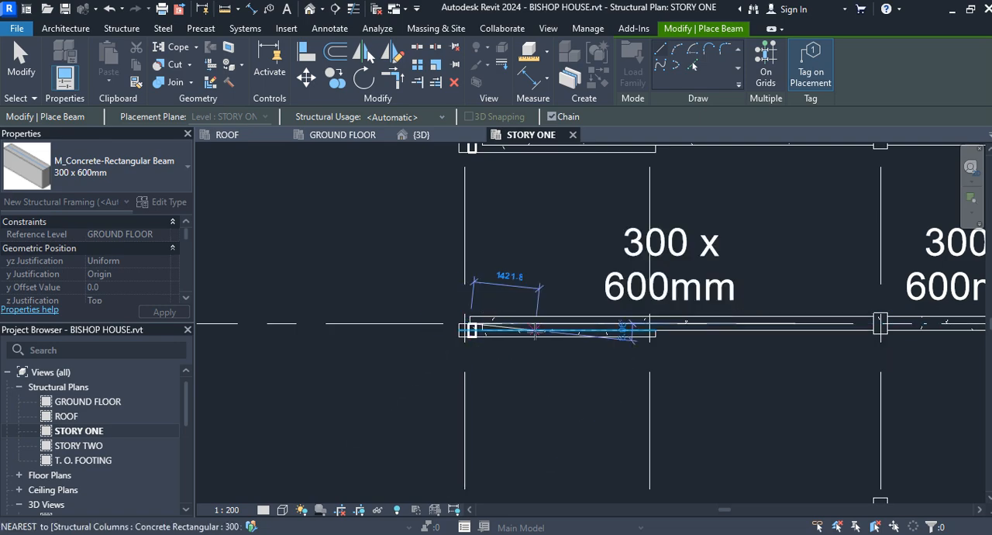
left_click(23, 66)
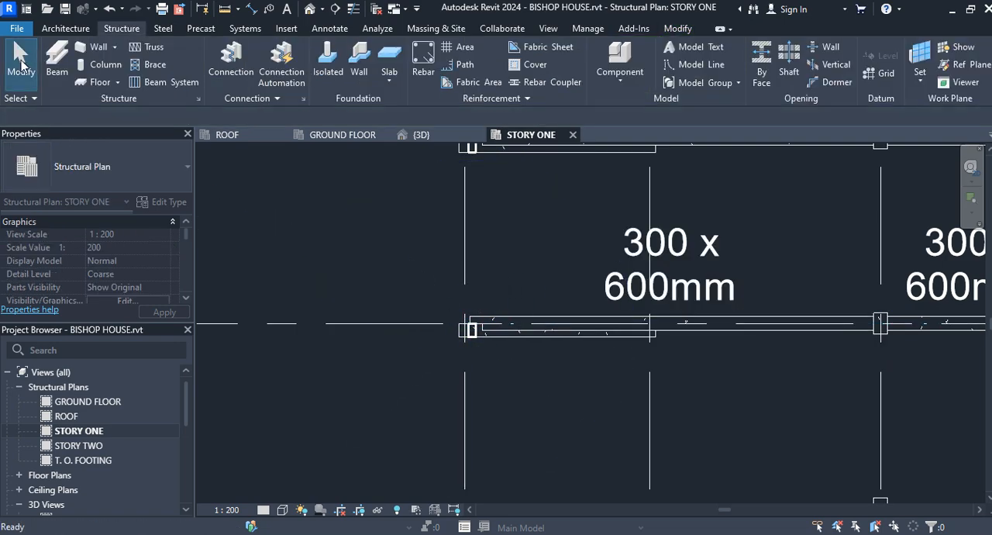
Open the 3D view and examine how the new beams connect to the vertical and slanted columns
left_click(434, 135)
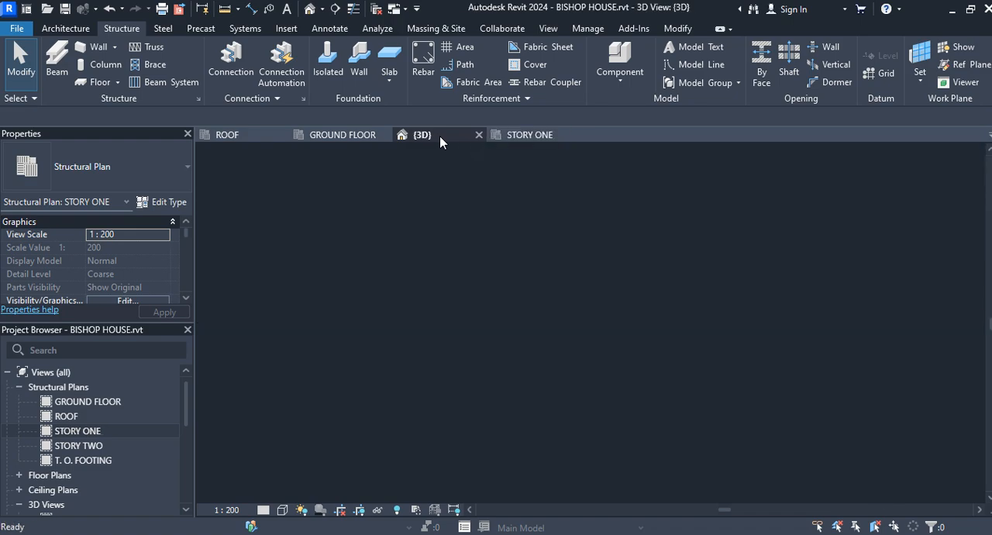
scroll(552, 311, "up", 5)
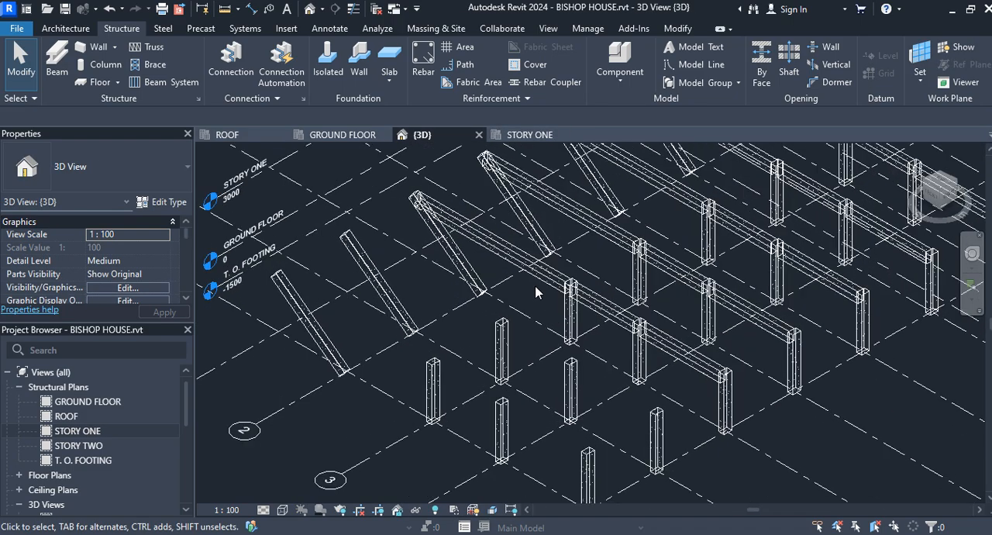
middle_click_drag(604, 401, 636, 377)
scroll(628, 372, "down", 3)
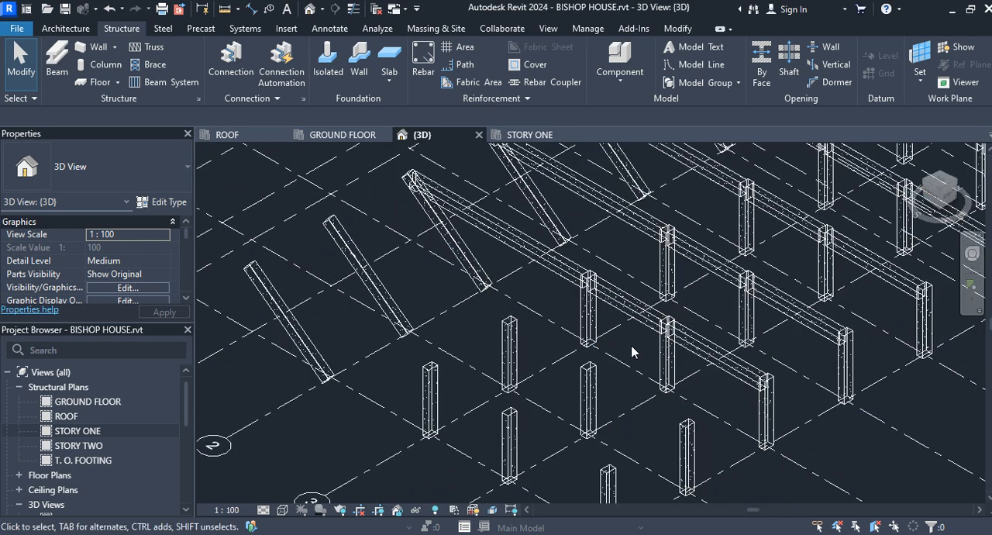
Set the 3D view's detail level to Fine and its visual style to Realistic so the concrete materials display
left_click(264, 510)
left_click(271, 494)
left_click(283, 510)
left_click(290, 498)
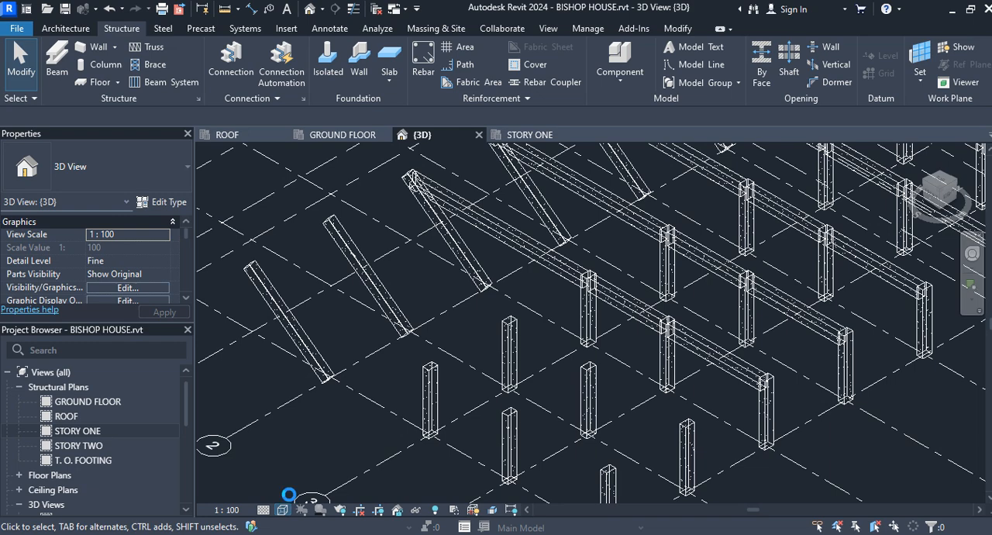
Try to attach the top of the vertical column at grids E and 3 to the beam running towards the slanted column
scroll(620, 295, "up", 3)
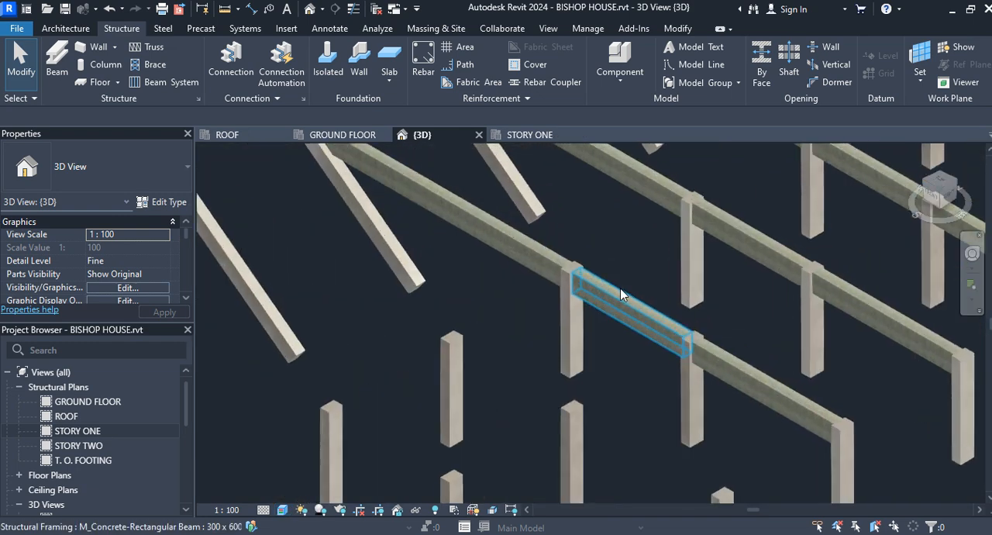
scroll(584, 295, "up", 5)
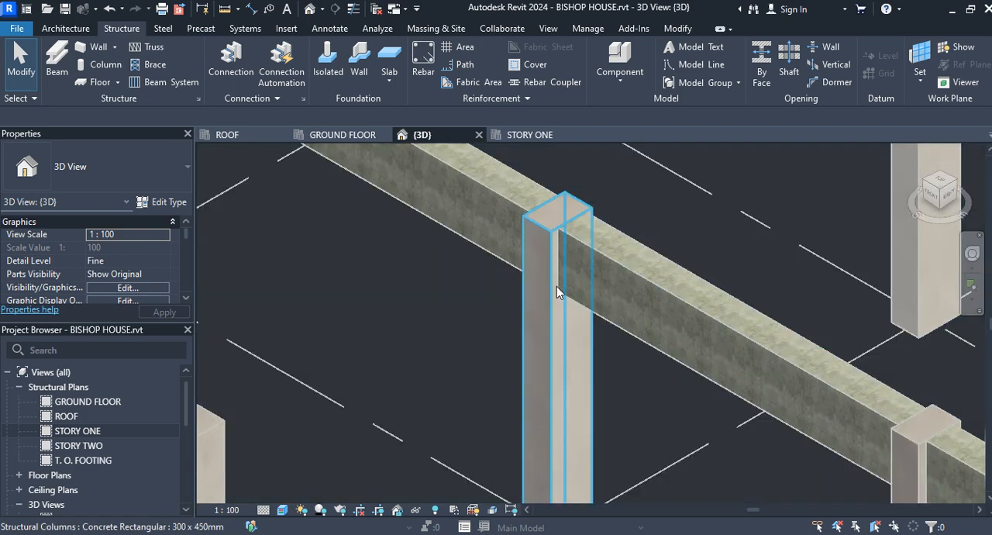
scroll(557, 286, "up", 2)
middle_click_drag(456, 212, 559, 265)
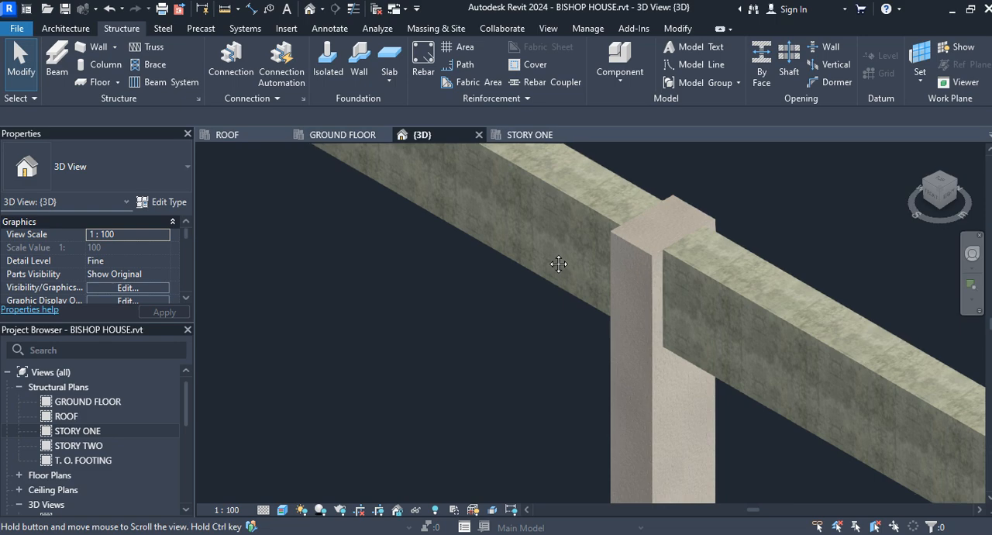
middle_click_drag(559, 265, 549, 259)
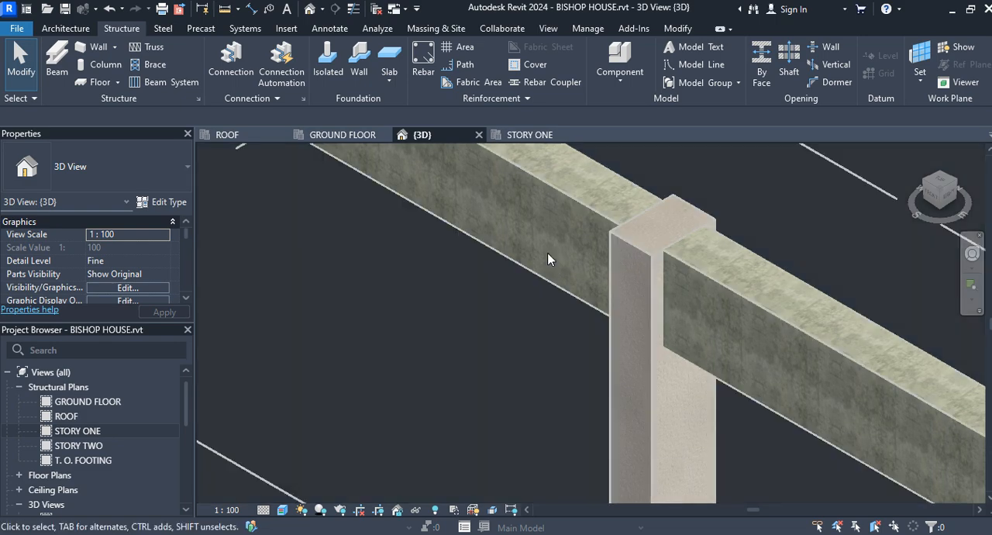
left_click(649, 386)
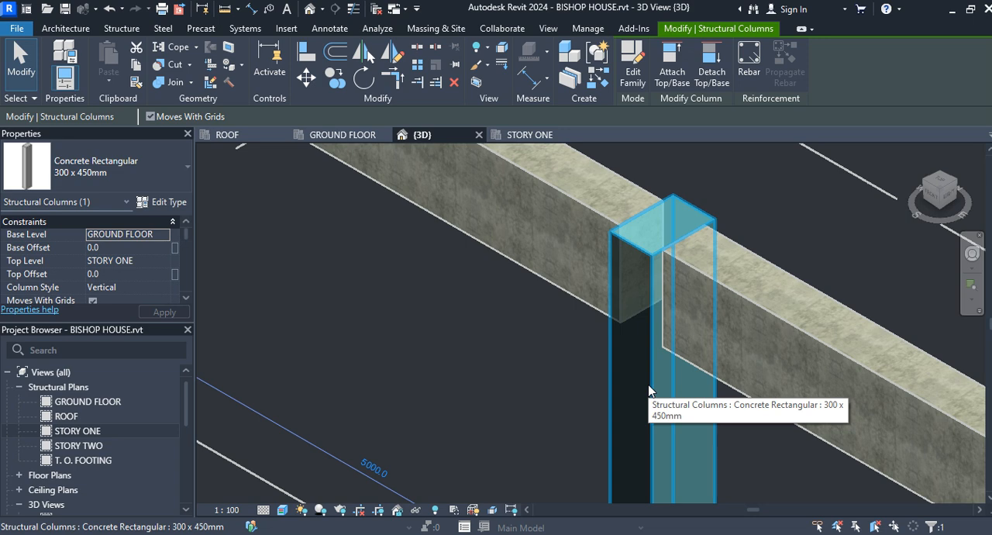
left_click(671, 71)
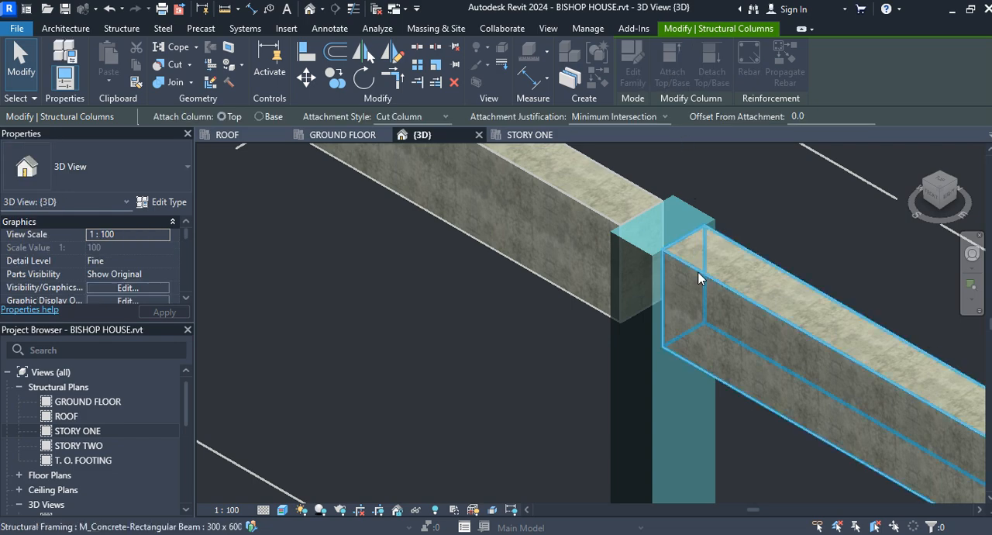
left_click(611, 220)
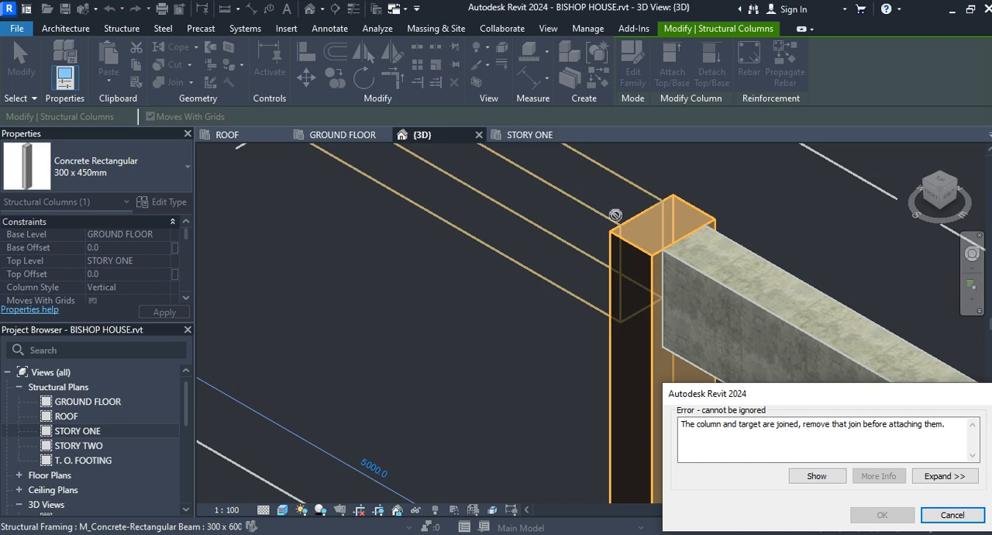
left_click(948, 515)
key("Escape")
Try to attach the top of the slanted column on grid C to the beam it supports
scroll(777, 386, "down", 5)
scroll(780, 386, "down", 3)
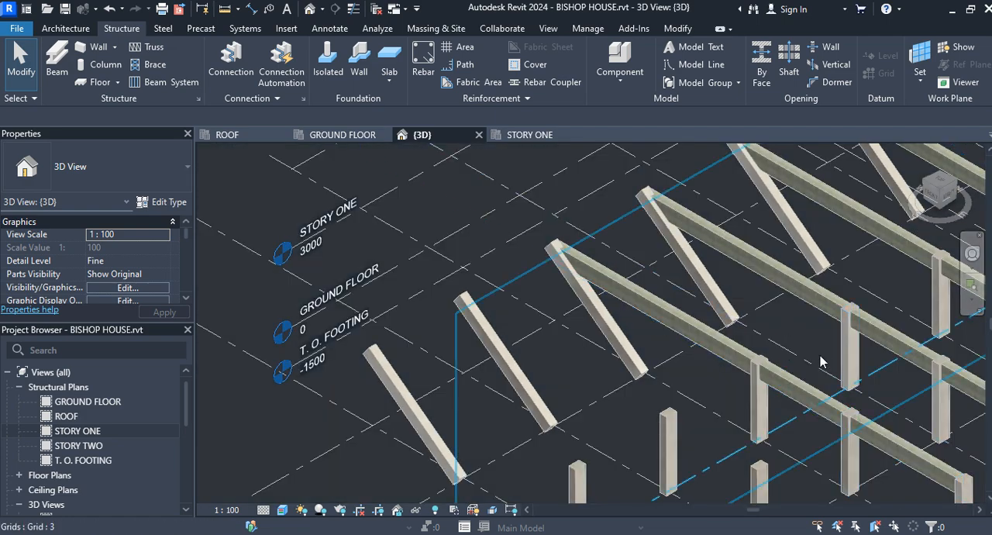
scroll(817, 341, "up", 2)
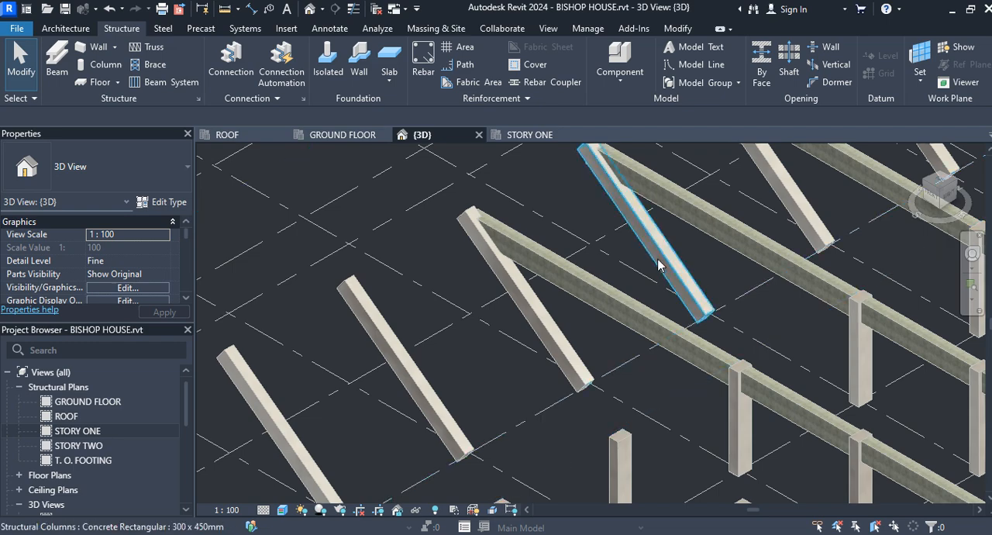
middle_click_drag(645, 221, 665, 386)
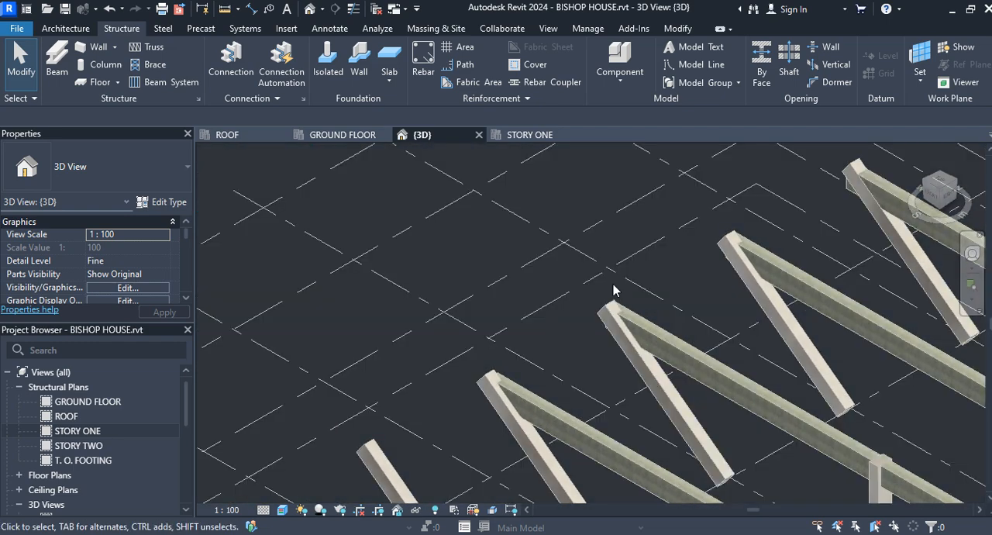
left_click(750, 289)
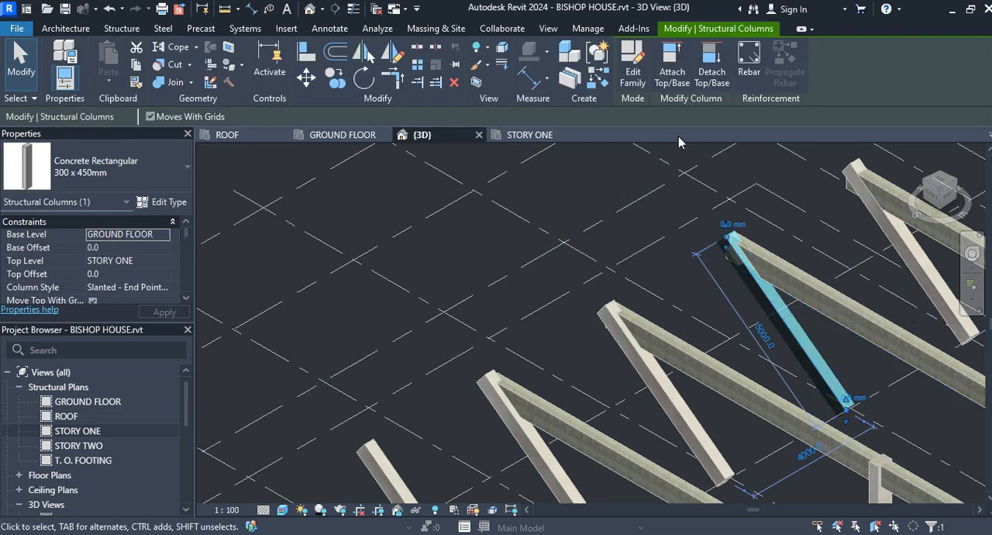
left_click(673, 74)
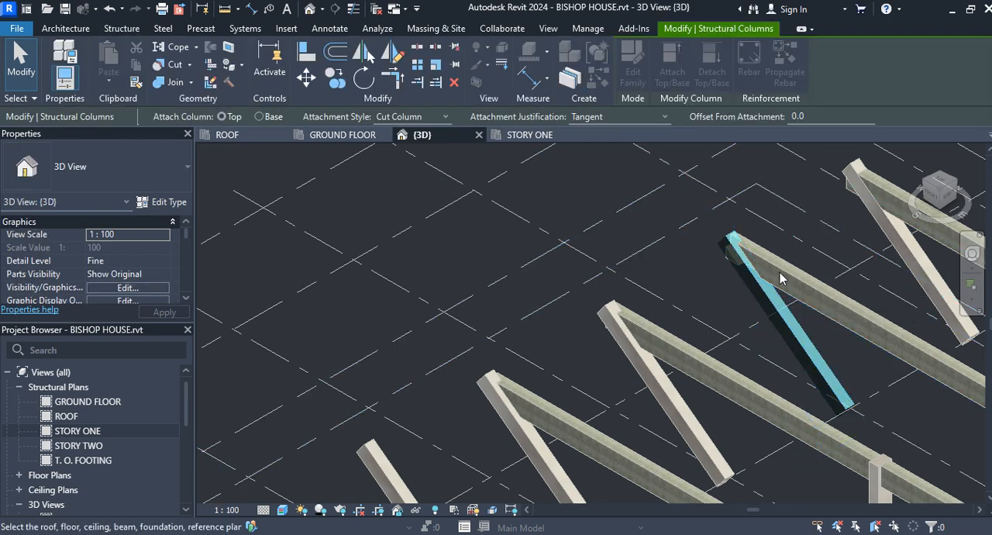
left_click(784, 278)
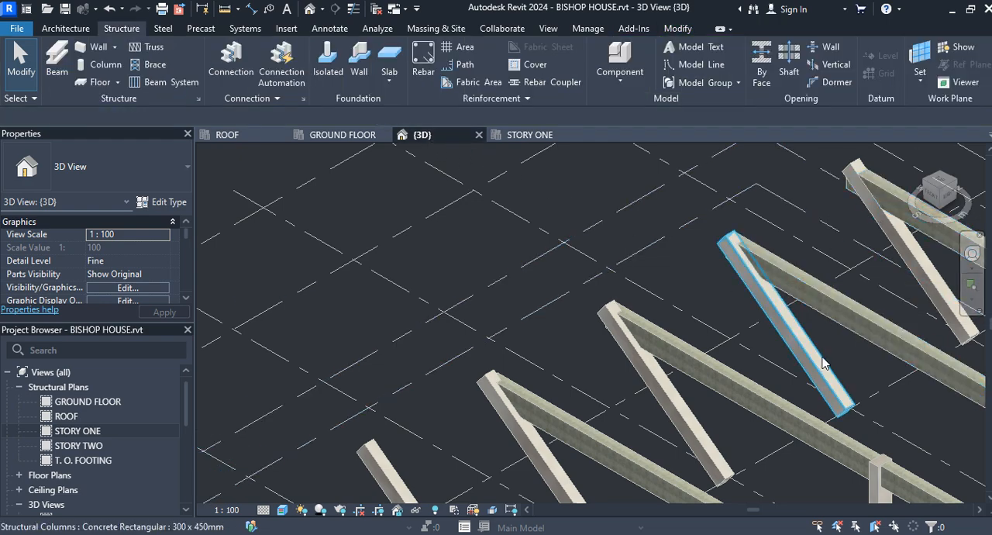
Try to attach the top of the vertical column at grids A and 3 to the adjoining beam towards grid 1
middle_click_drag(741, 290, 771, 276)
scroll(770, 276, "up", 1)
scroll(770, 276, "down", 1)
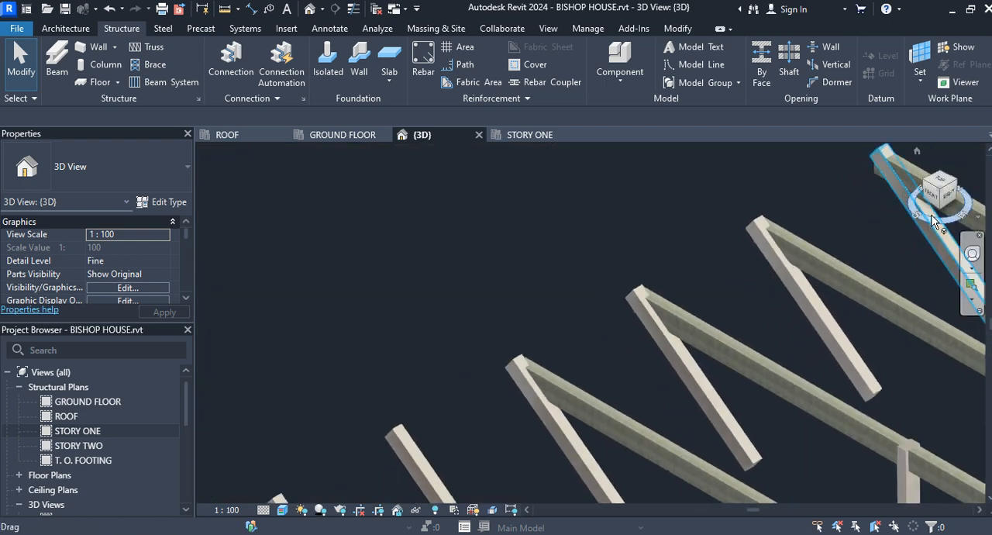
left_click_drag(928, 220, 239, 245)
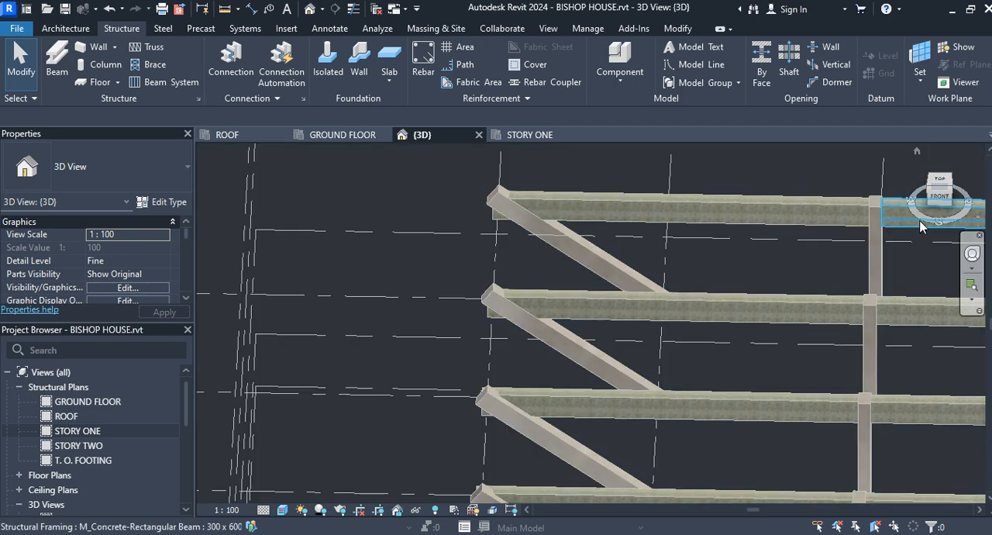
middle_click_drag(893, 350, 757, 355)
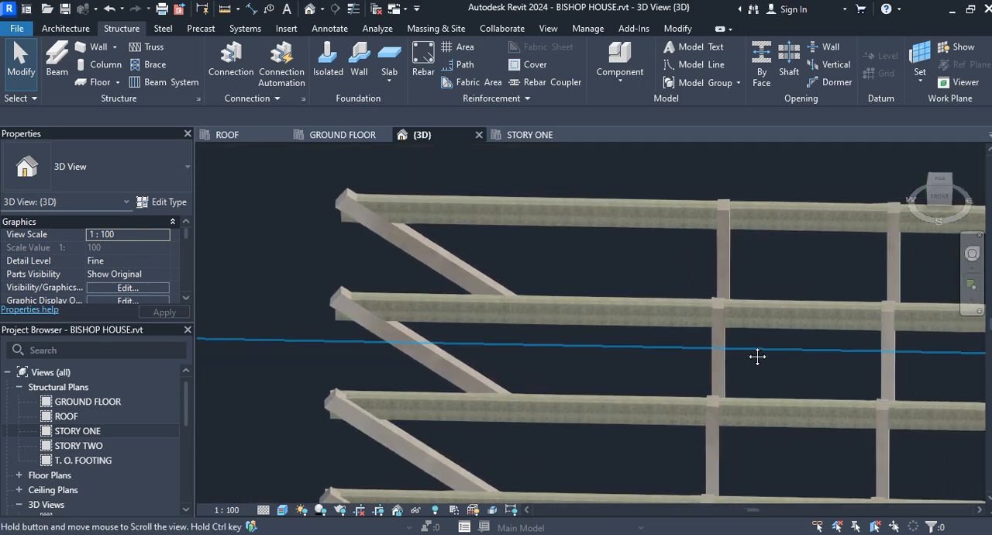
scroll(719, 248, "up", 2)
scroll(732, 268, "up", 1)
middle_click_drag(731, 268, 701, 289)
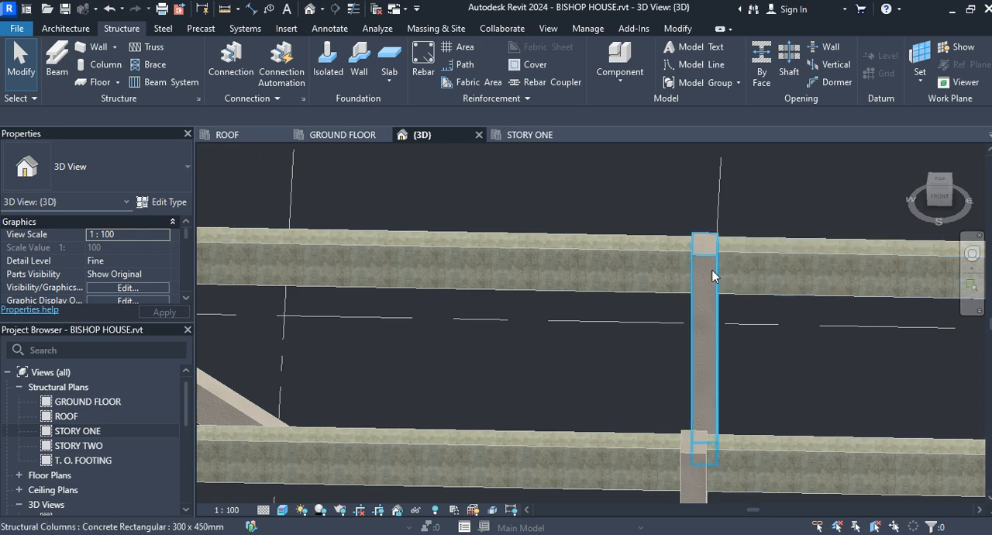
left_click(713, 276)
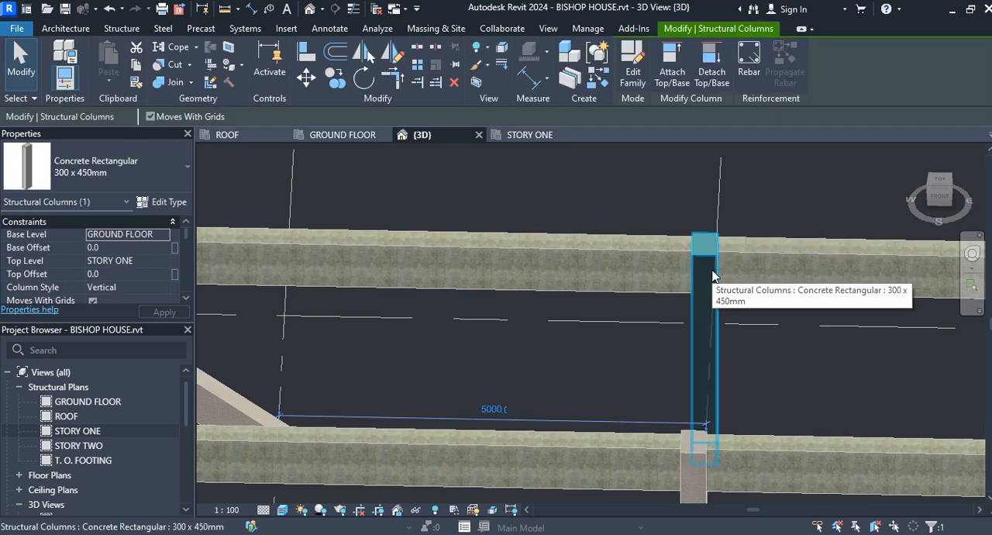
left_click(673, 67)
left_click(671, 252)
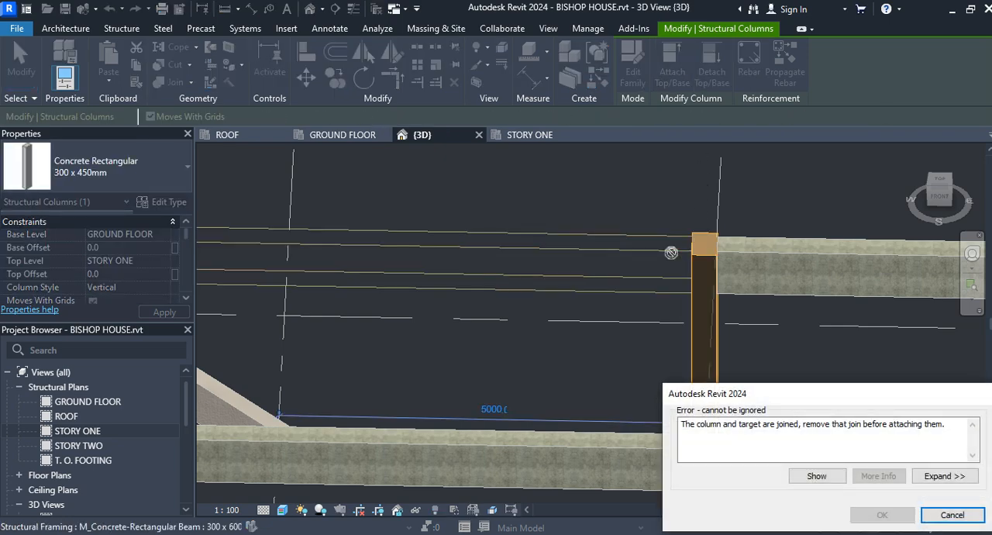
scroll(671, 252, "down", 3)
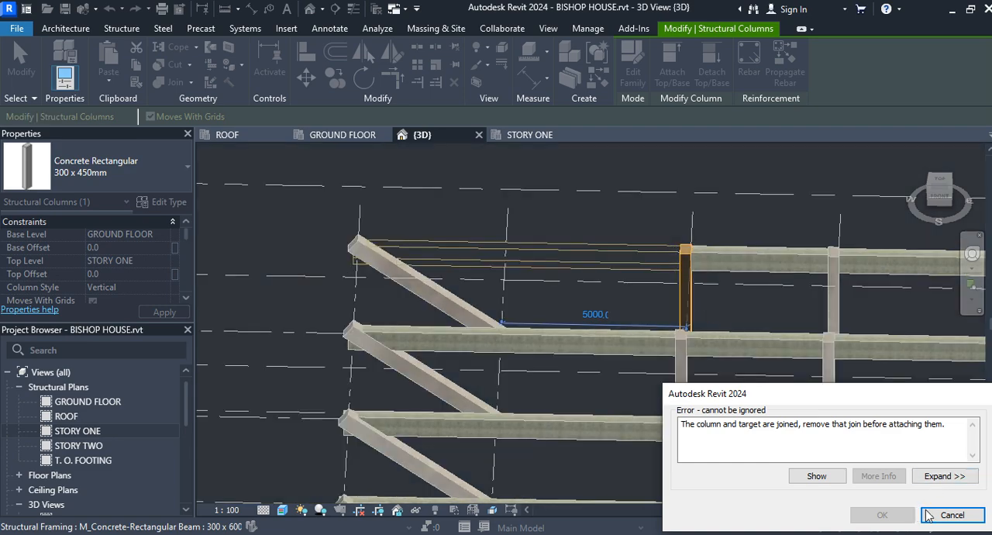
left_click(953, 515)
scroll(368, 215, "down", 2)
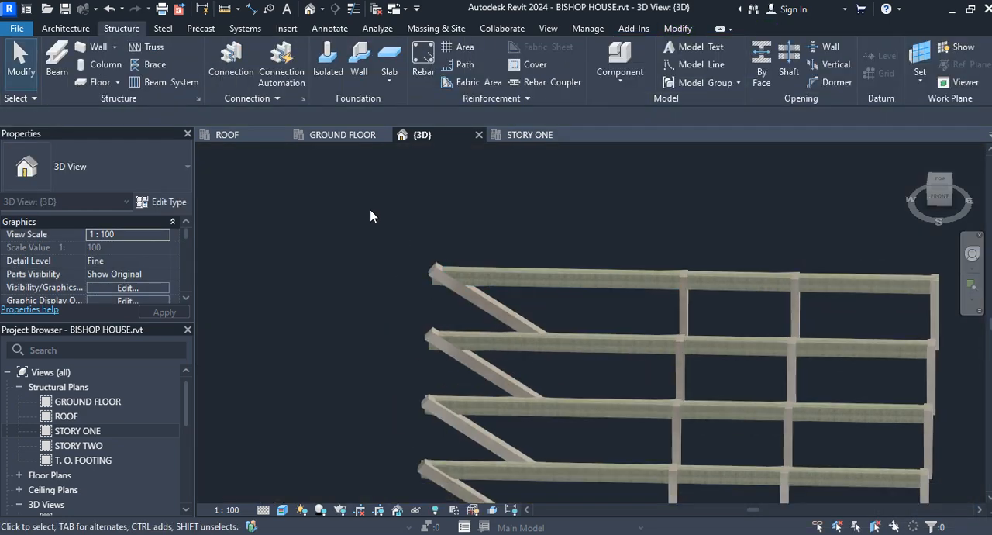
On STORY ONE, place a single tagged 300 x 600mm concrete beam along grid F from grid 5 directly to grid 3, then end placement
left_click(345, 135)
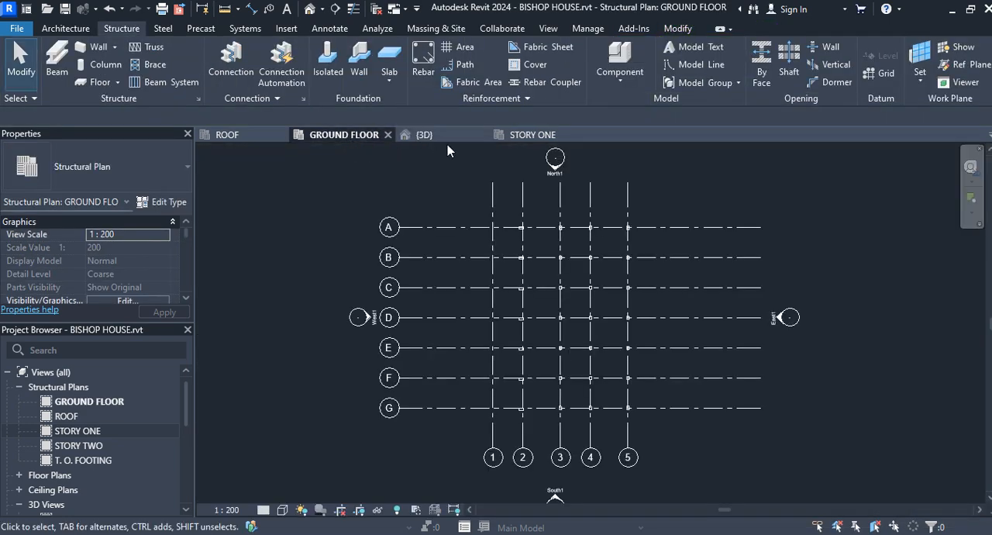
left_click(542, 136)
scroll(634, 208, "down", 4)
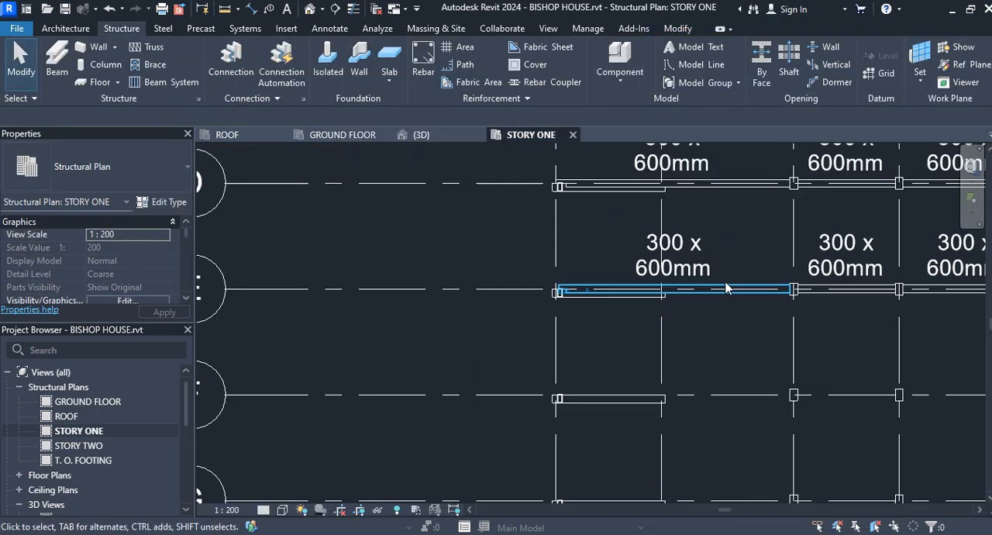
middle_click_drag(843, 338, 629, 224)
left_click(62, 54)
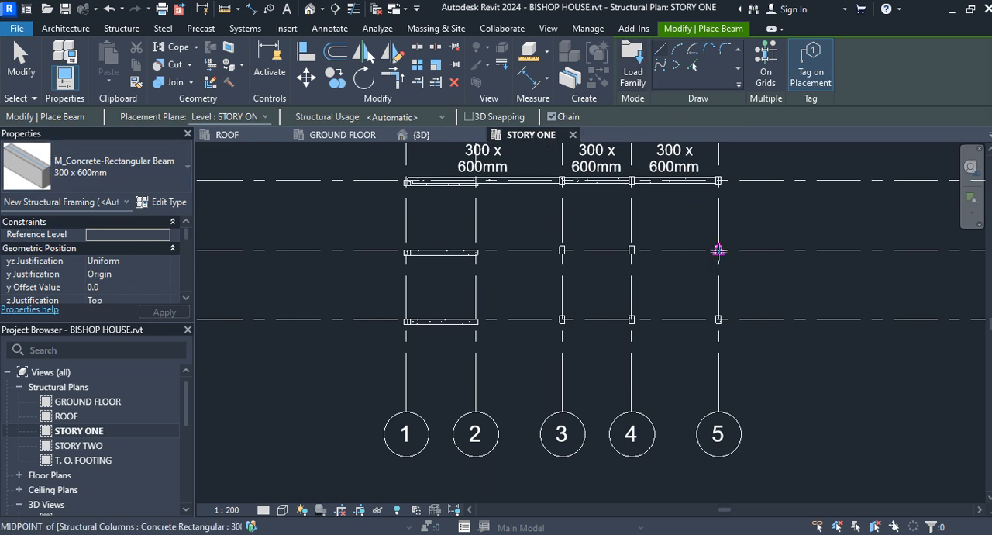
scroll(719, 249, "up", 2)
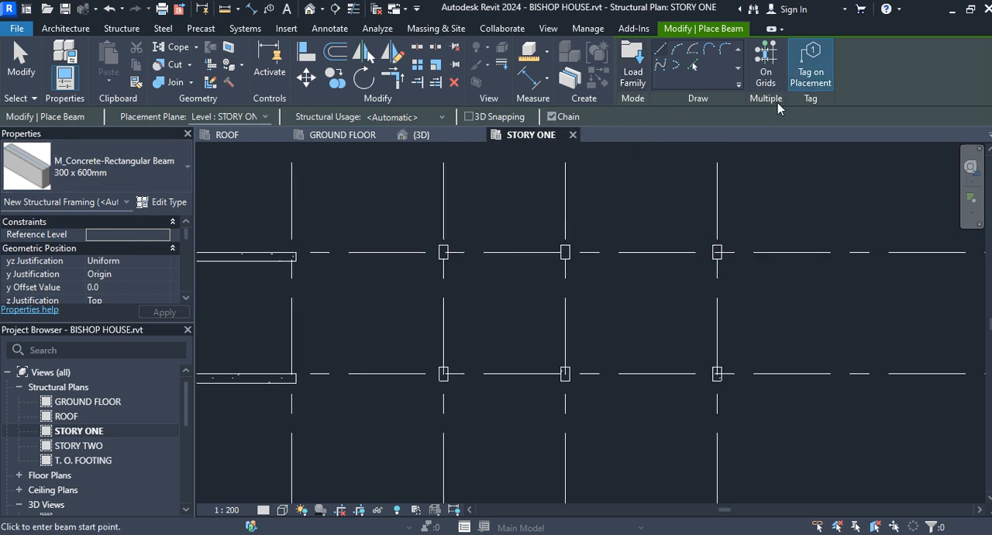
left_click(717, 252)
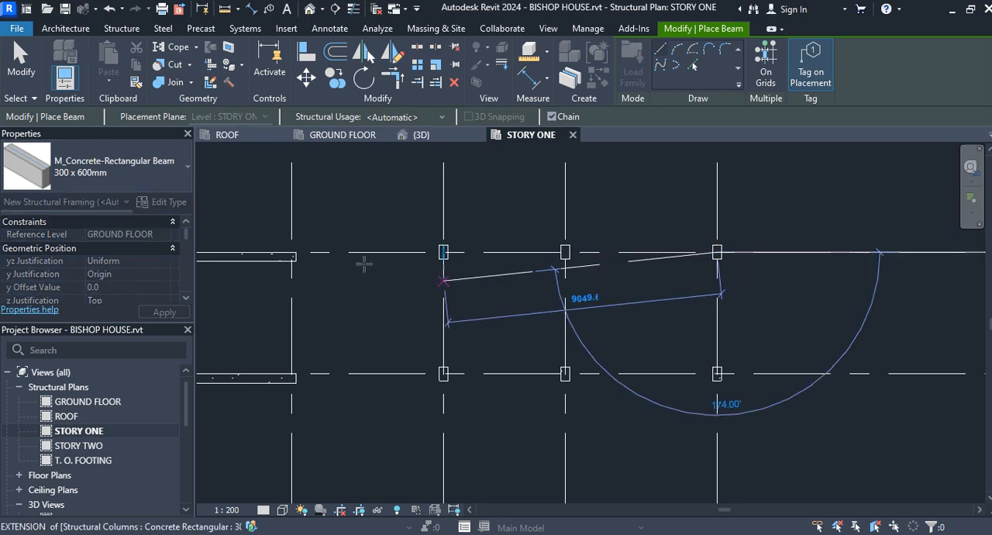
middle_click_drag(316, 250, 601, 277)
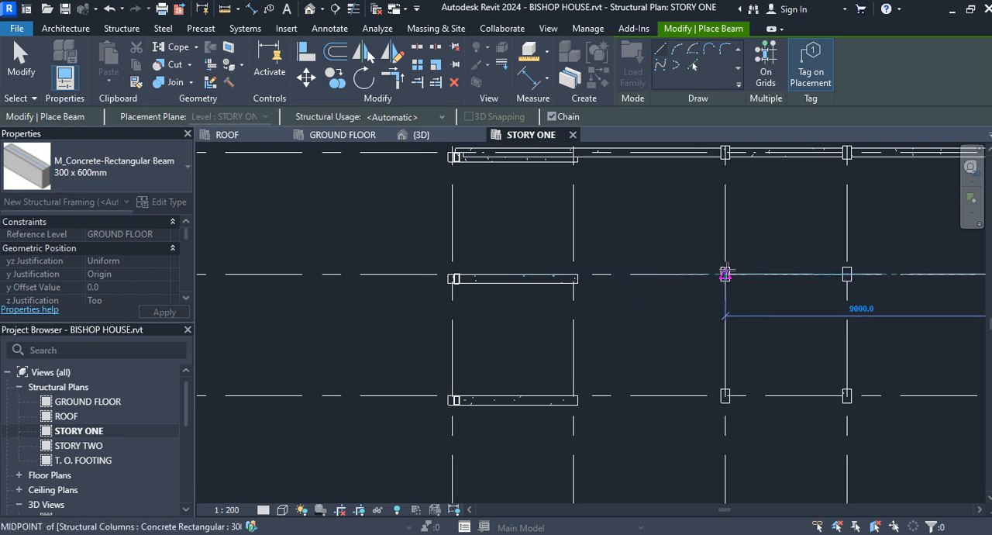
left_click(725, 273)
left_click(21, 58)
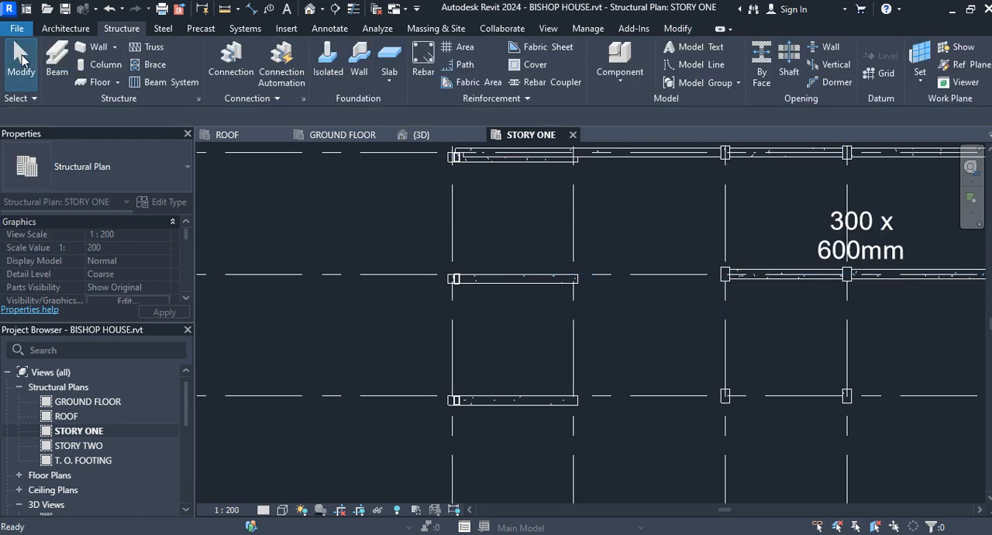
In the 3D view, attach the top of the column at grids F and 4 to the new beam, using Cut Column and Minimum Intersection
left_click(445, 138)
scroll(736, 310, "down", 5)
middle_click_drag(721, 183, 736, 288)
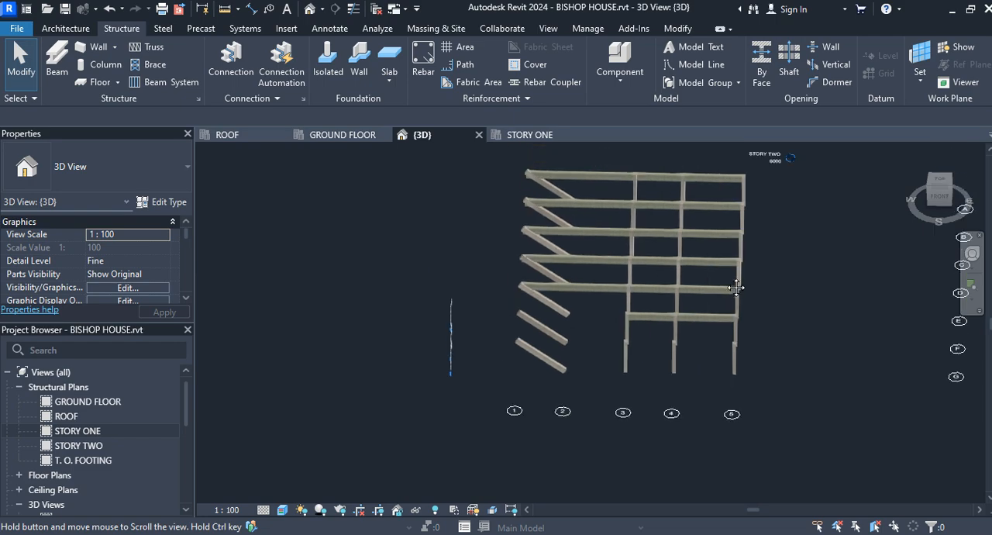
left_click(938, 196)
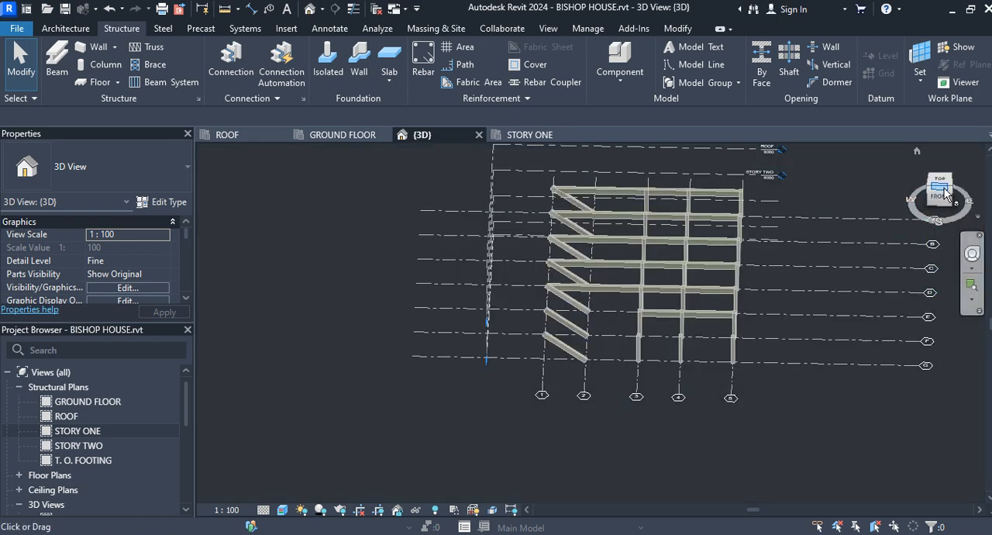
left_click(952, 190)
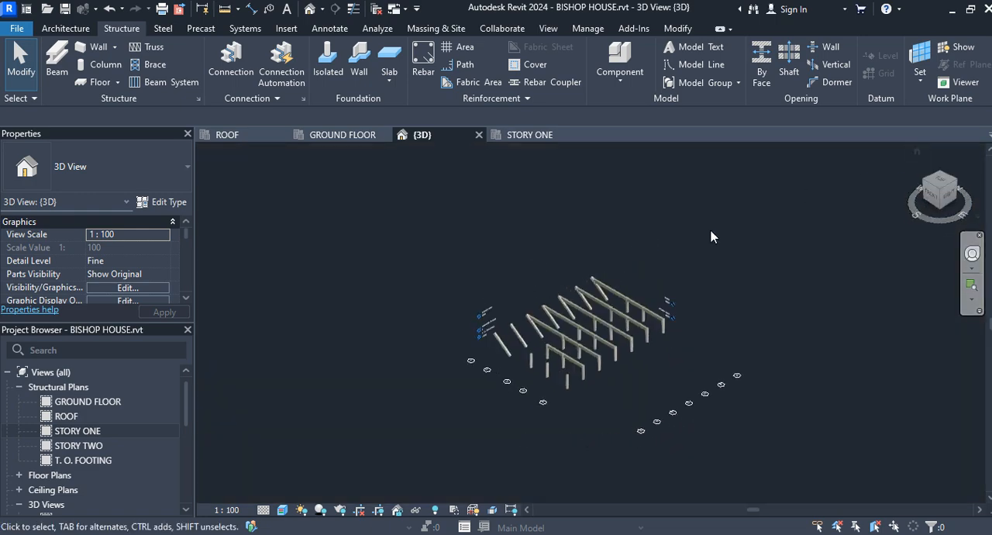
scroll(612, 337, "up", 8)
middle_click_drag(645, 361, 786, 151)
scroll(566, 320, "up", 3)
scroll(574, 325, "up", 2)
middle_click_drag(575, 328, 659, 395)
left_click(617, 351)
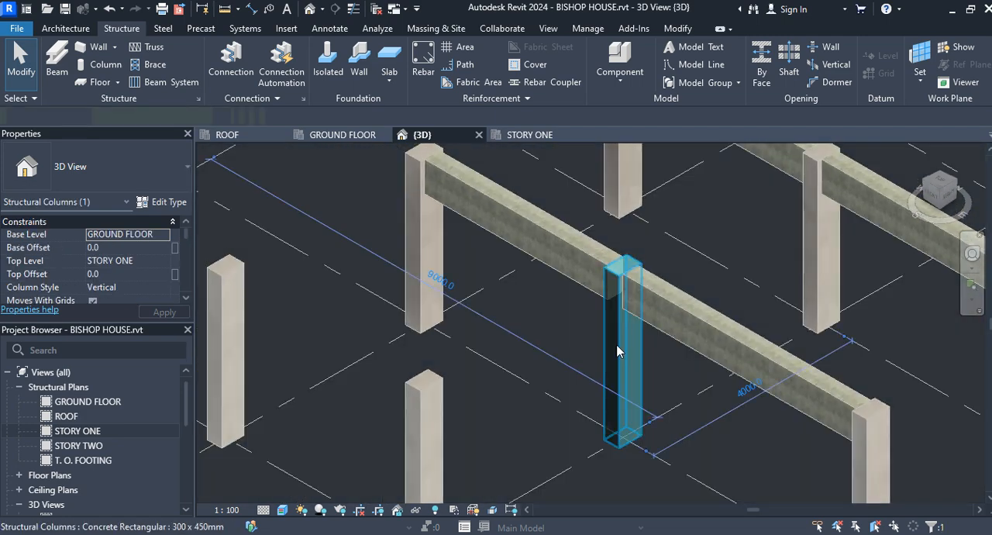
left_click(671, 72)
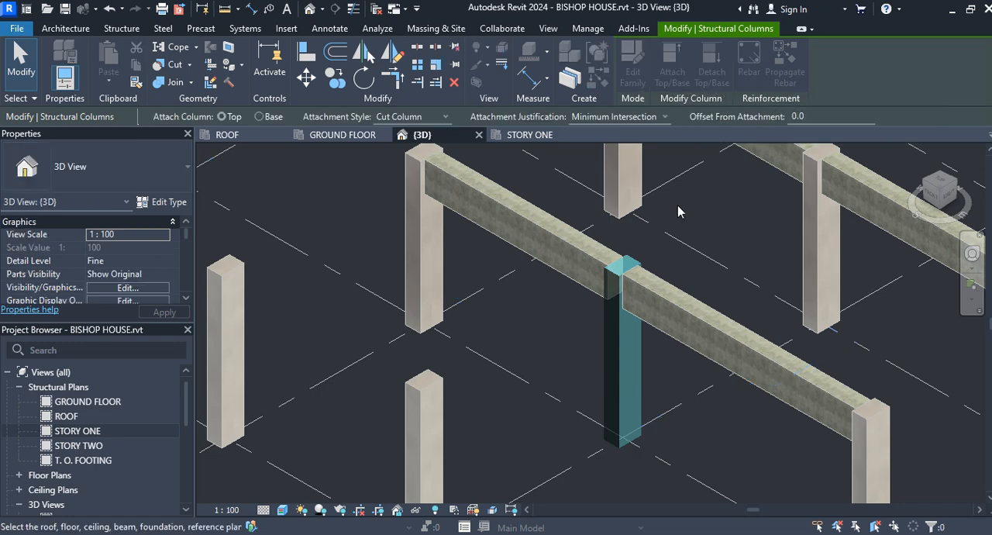
left_click(657, 301)
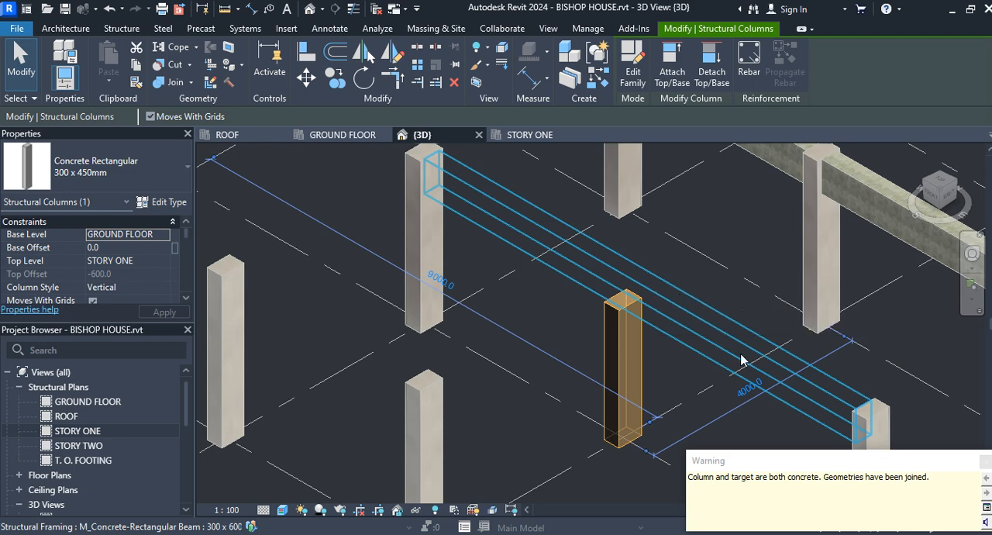
Dismiss the join warning and examine the attached column top at grids F and 4 alongside the neighbouring beam-column junctions
left_click(987, 463)
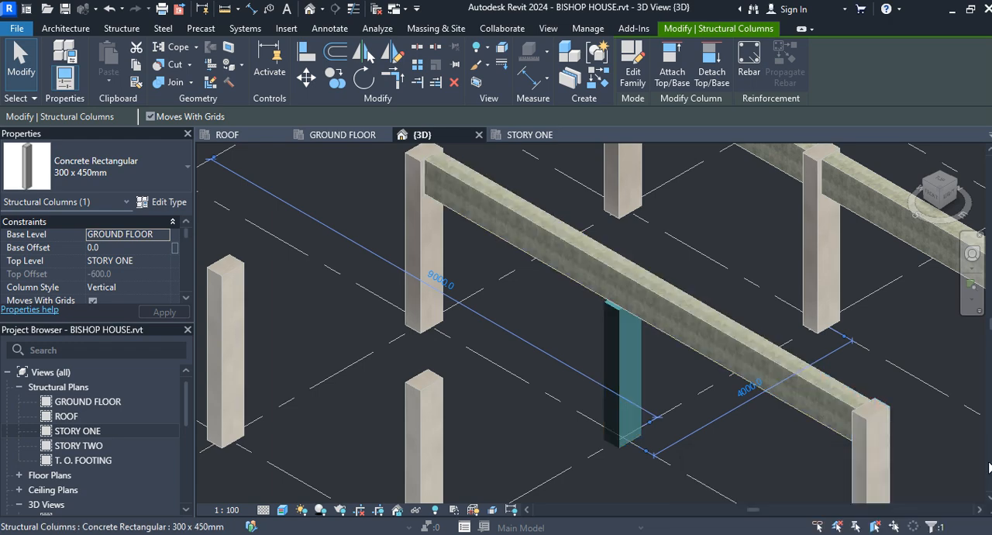
scroll(643, 331, "up", 5)
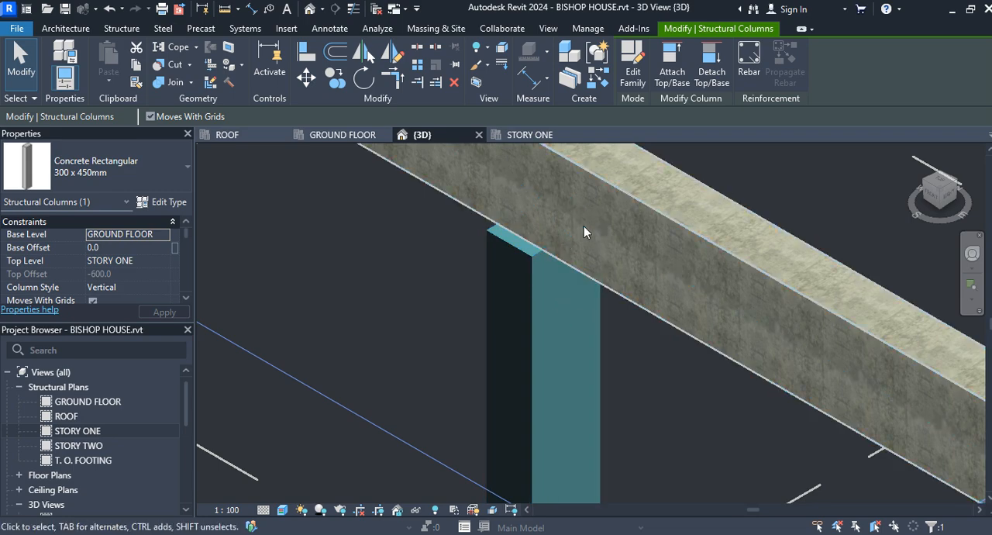
scroll(663, 321, "down", 5)
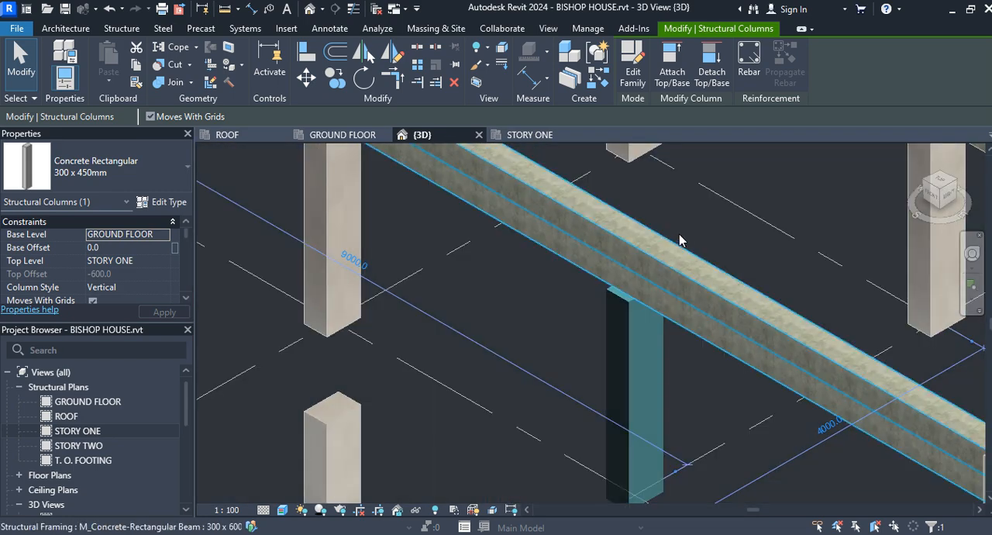
scroll(733, 257, "down", 5)
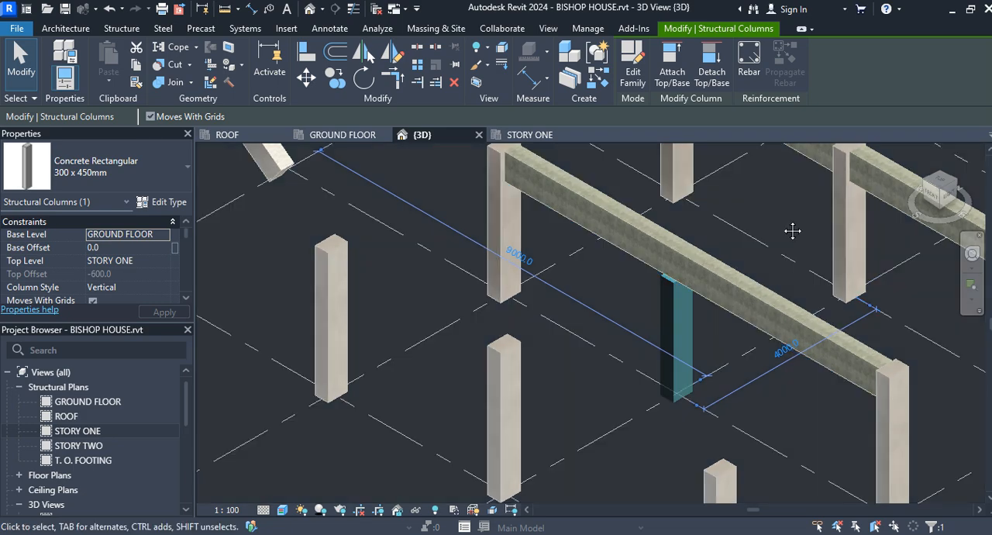
middle_click_drag(787, 229, 685, 363)
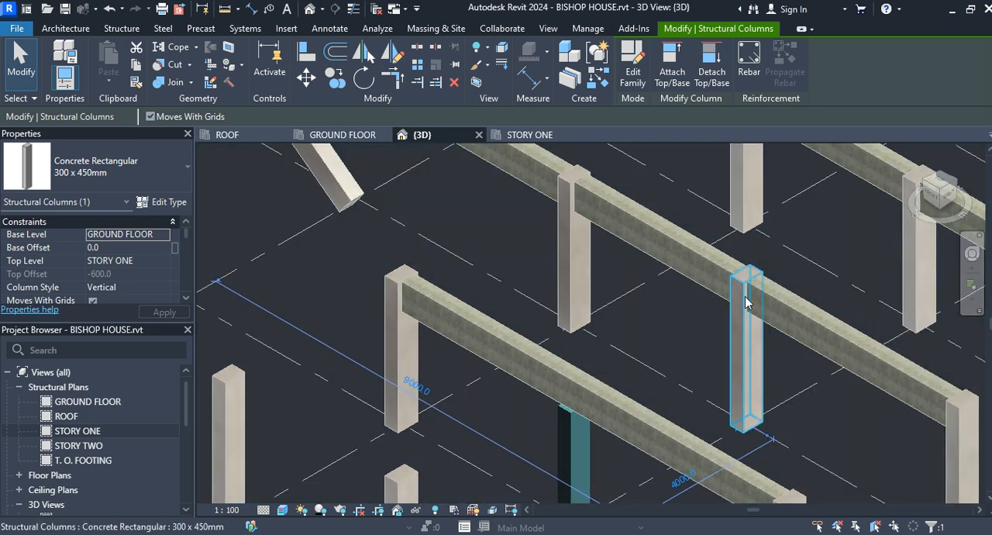
scroll(729, 303, "up", 3)
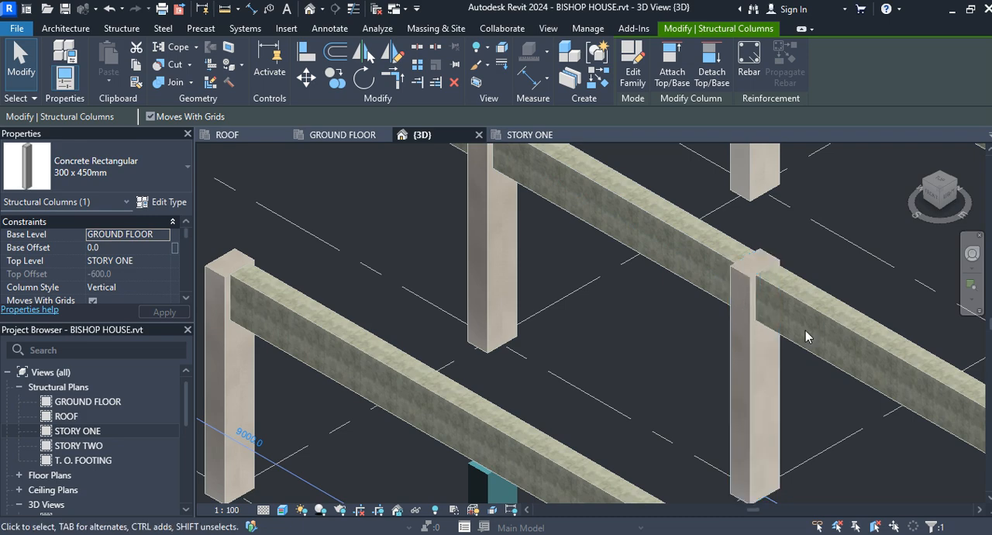
scroll(806, 330, "down", 4)
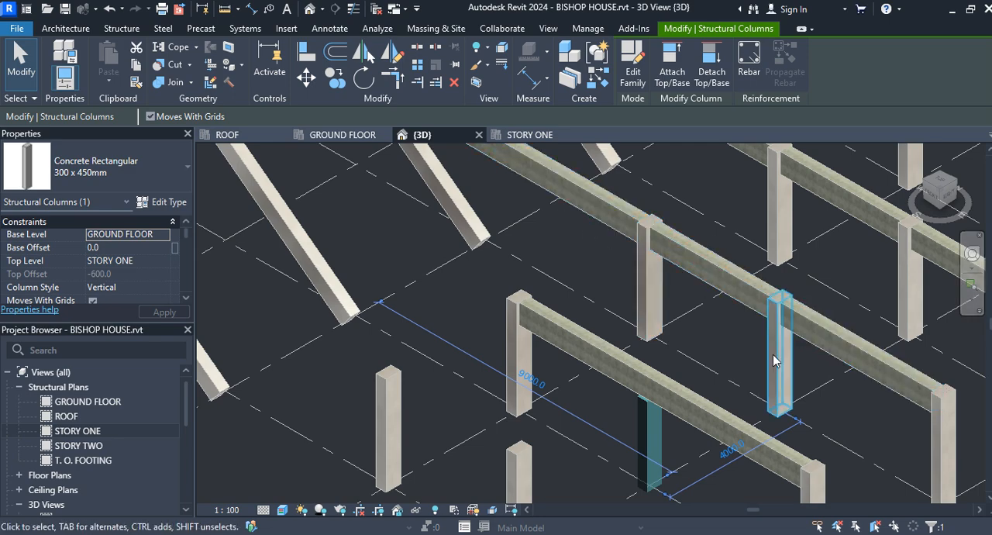
scroll(693, 440, "up", 5)
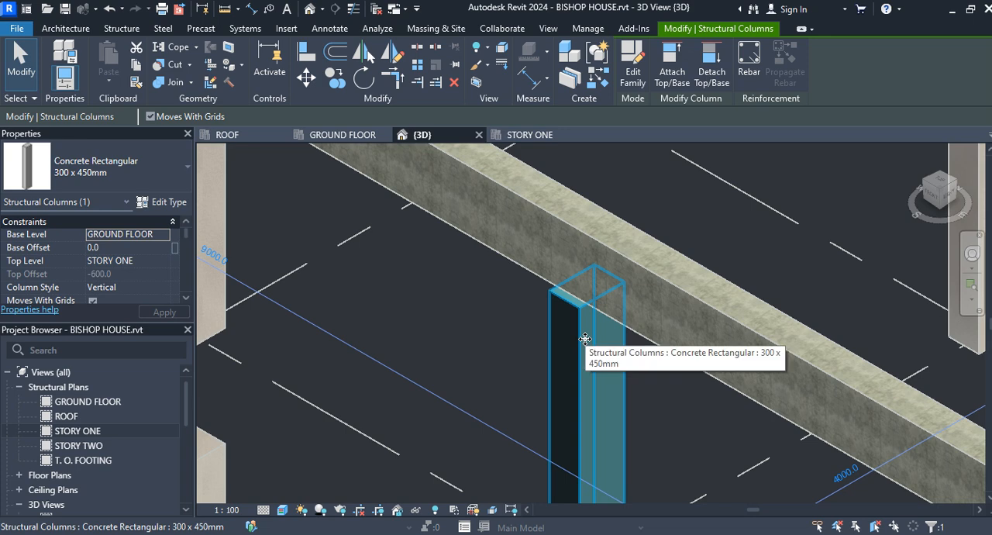
Set the Offset From Attachment of the column at grids F and 4 to 50 mm and apply it
scroll(142, 263, "down", 3)
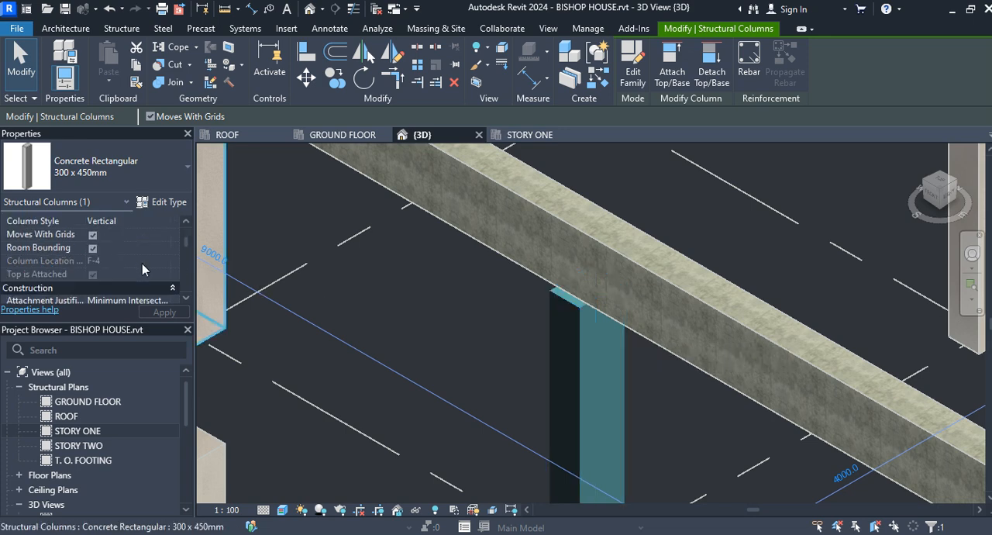
scroll(142, 263, "down", 2)
scroll(142, 263, "down", 1)
scroll(142, 269, "up", 2)
scroll(142, 269, "up", 1)
scroll(142, 269, "down", 1)
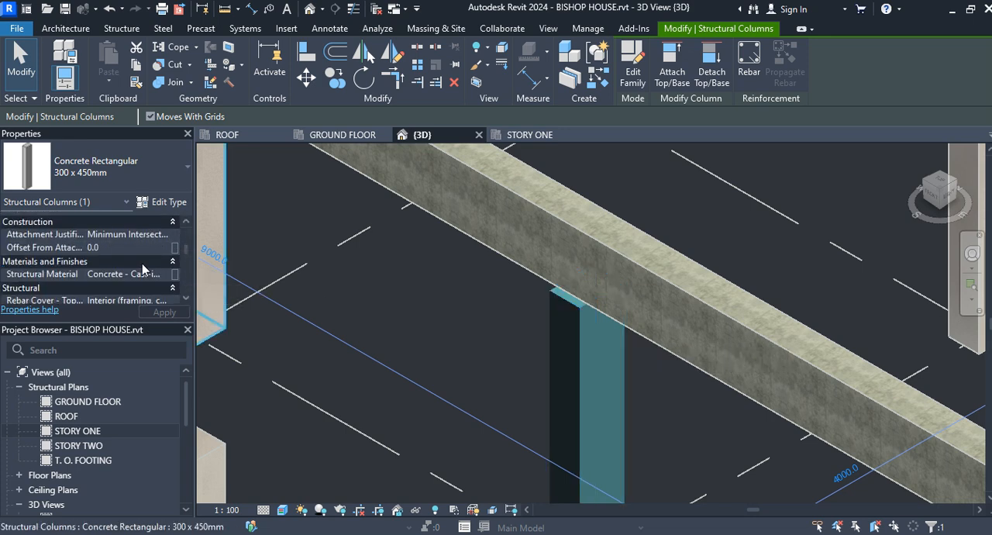
left_click(137, 248)
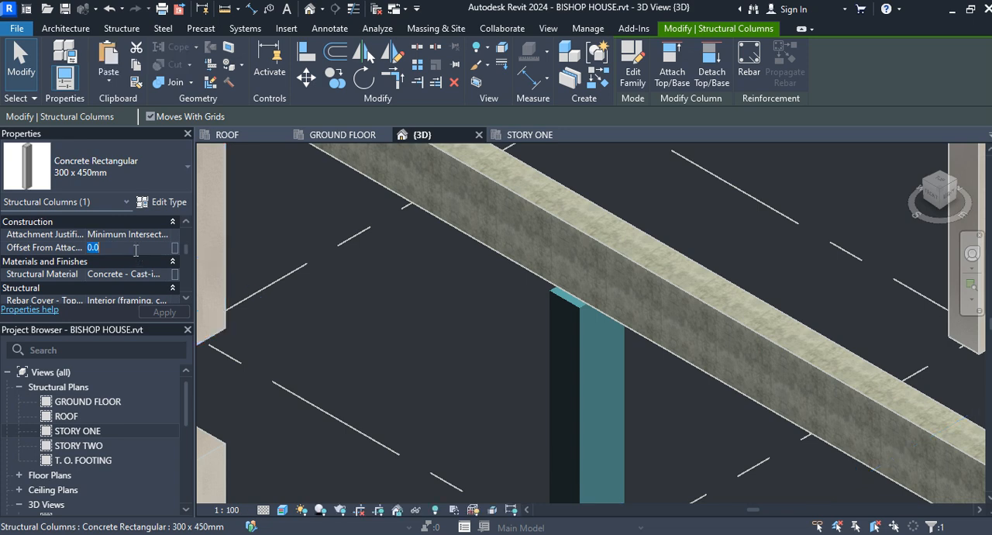
left_click(93, 247)
key("BackSpace")
type("50")
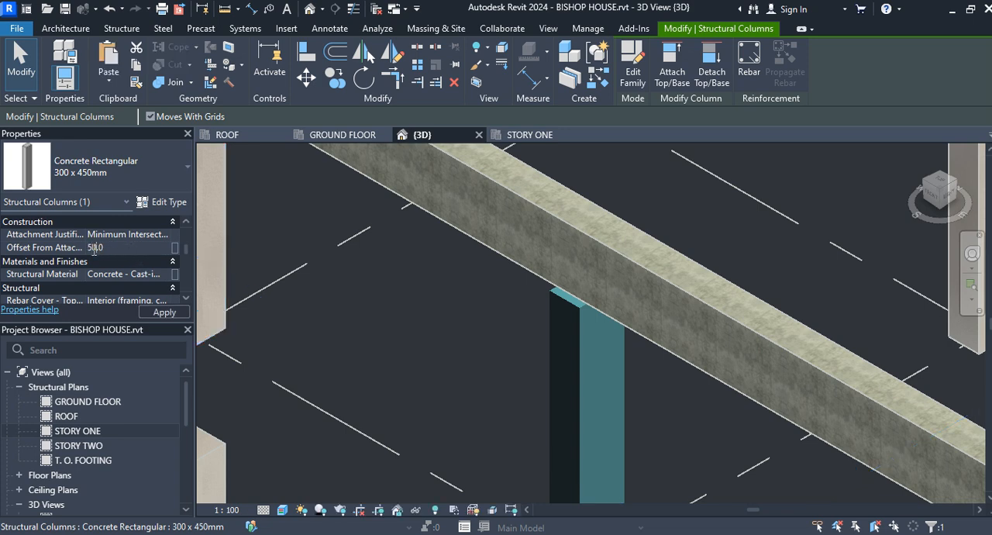
left_click(152, 313)
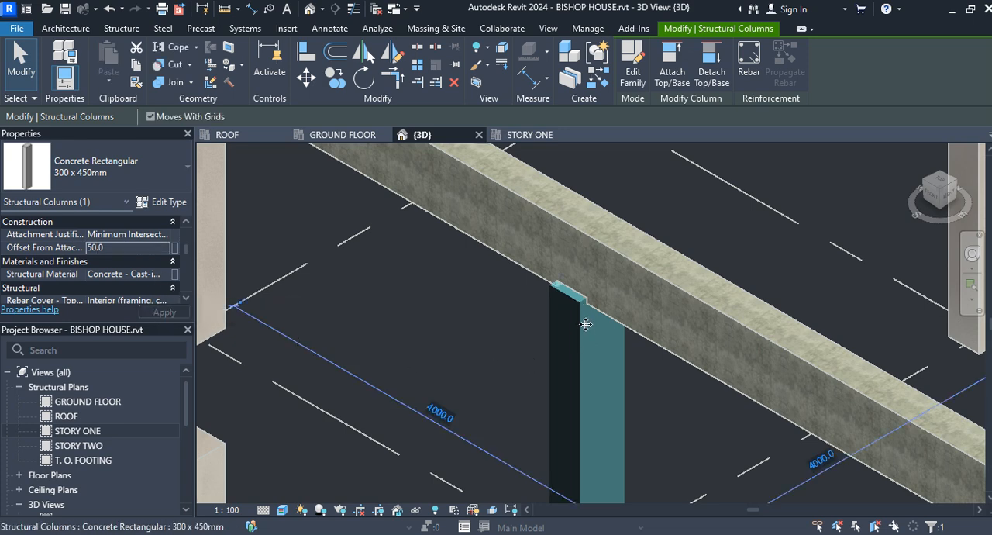
Set the Offset From Attachment of the column at grids F and 4 to -150 mm, apply it and inspect the column top
left_click(86, 247)
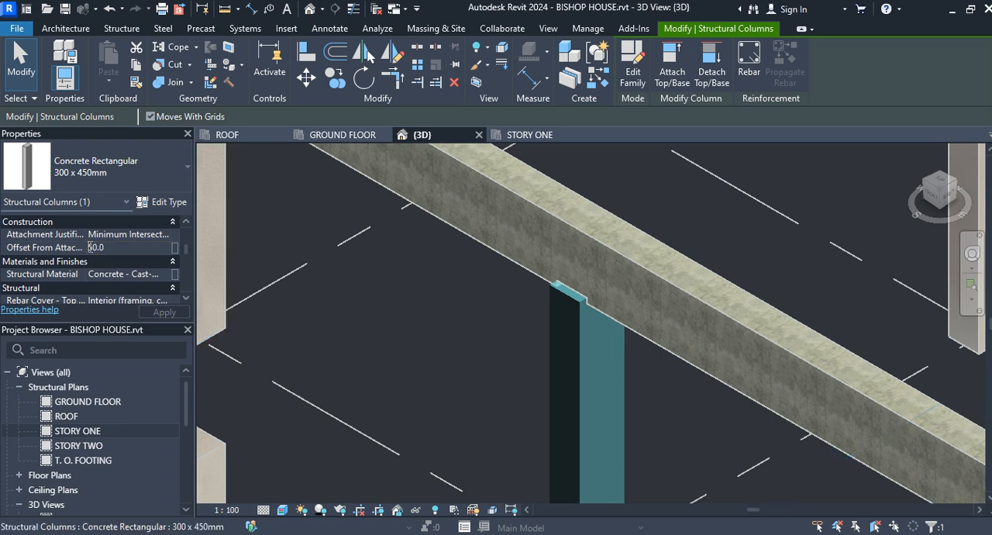
type("5")
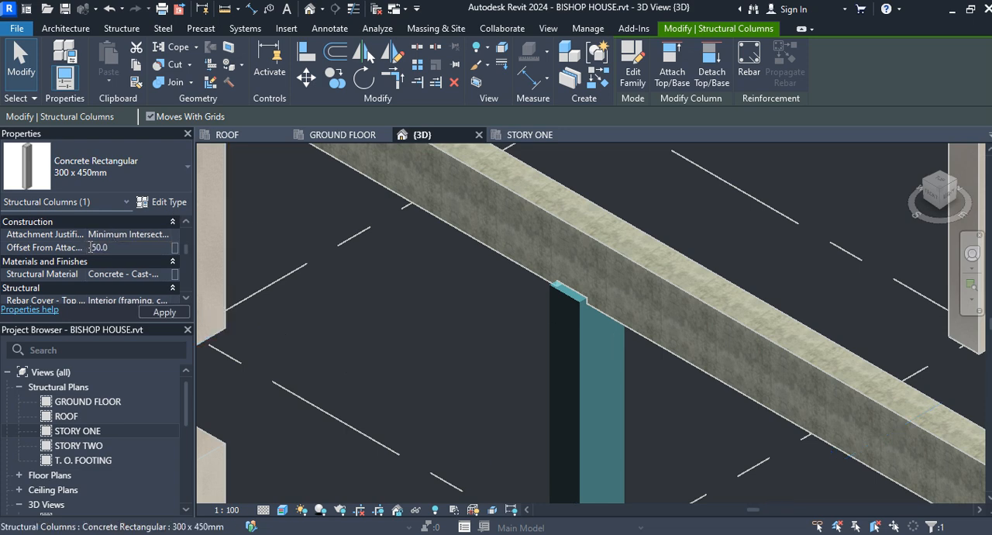
type("-5")
key("BackSpace")
type("1")
left_click(171, 312)
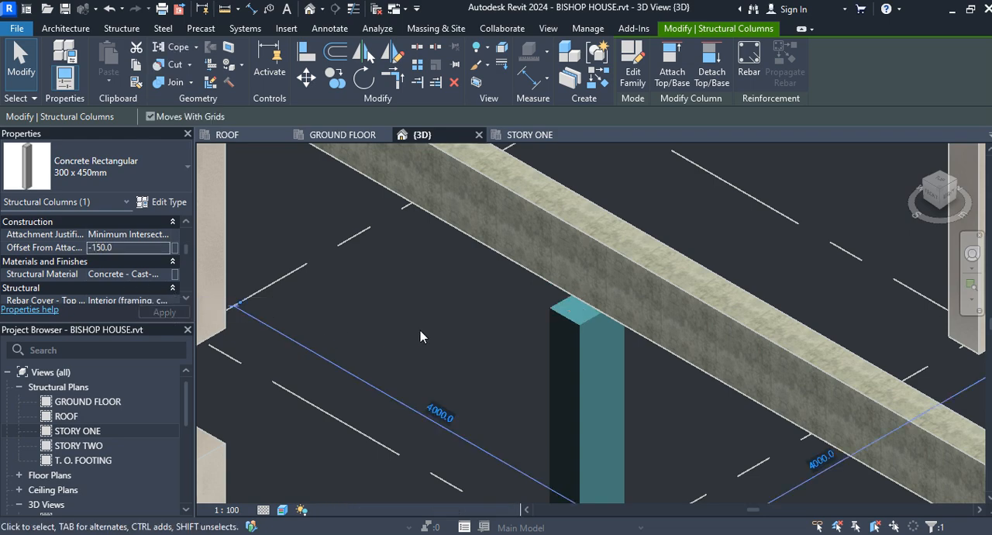
scroll(586, 310, "up", 3)
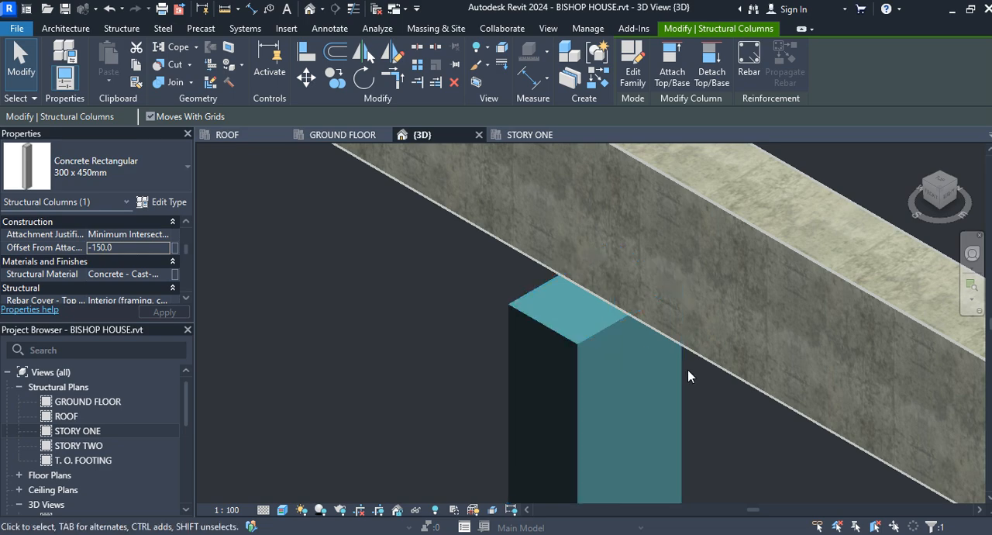
scroll(690, 377, "down", 5)
scroll(690, 376, "down", 2)
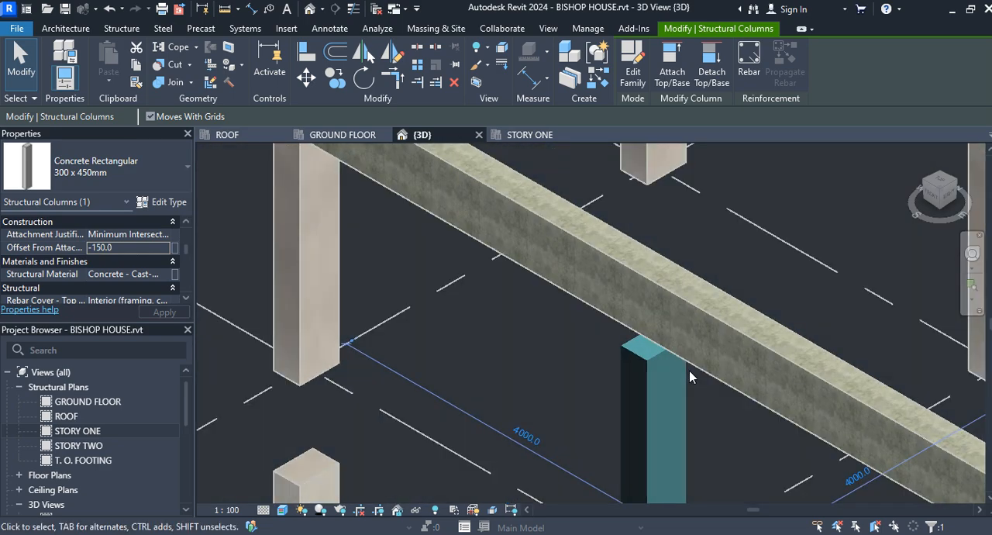